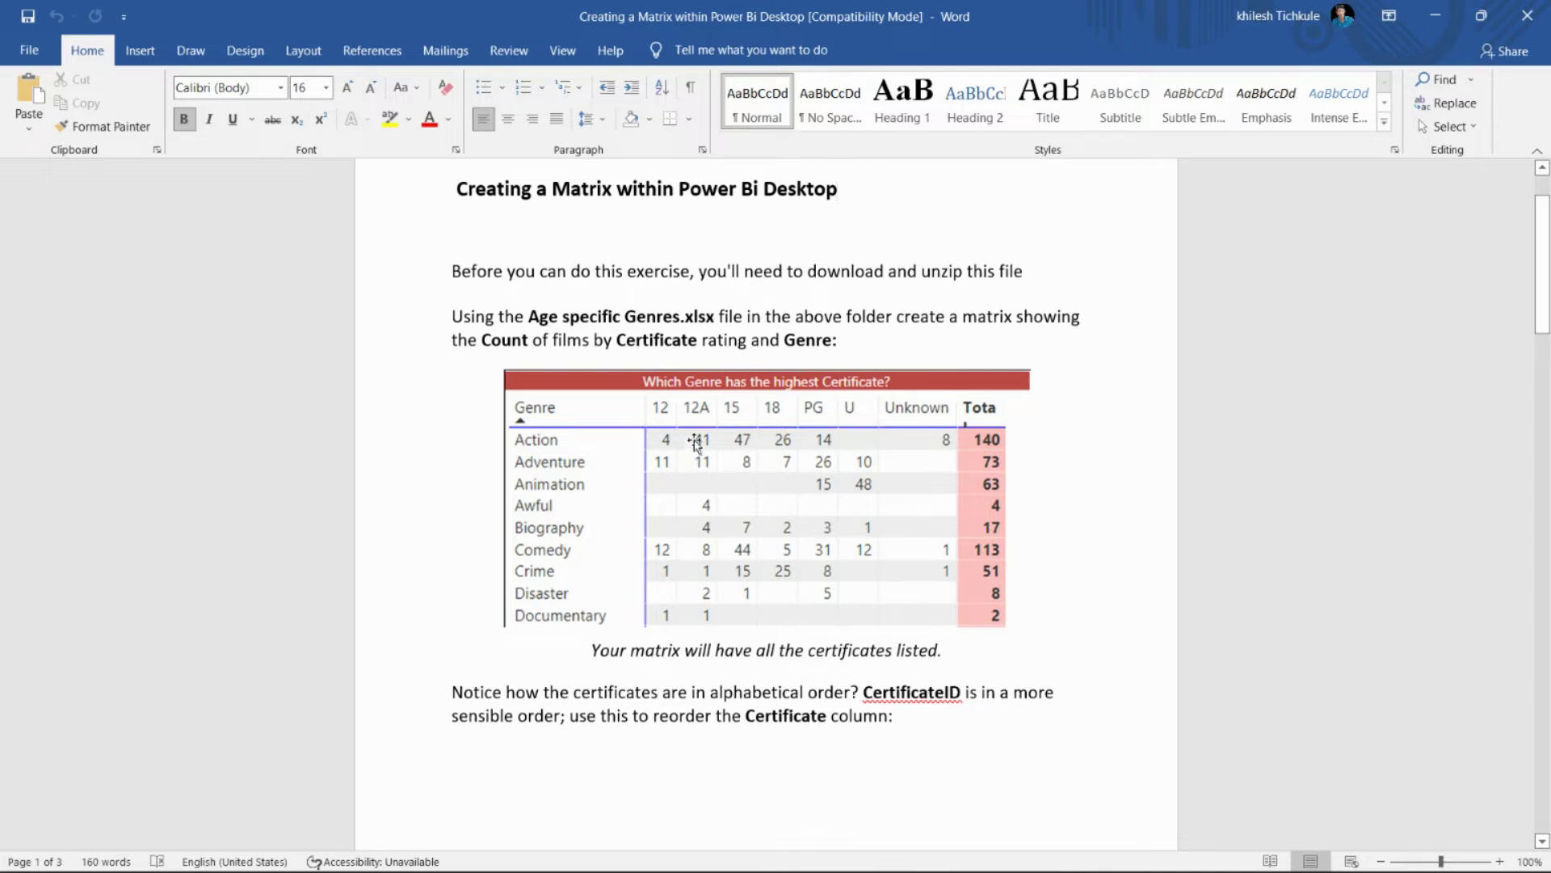
Step: Look through the reference material, selecting the example matrix picture and the certificate sort-order screenshot
click(757, 459)
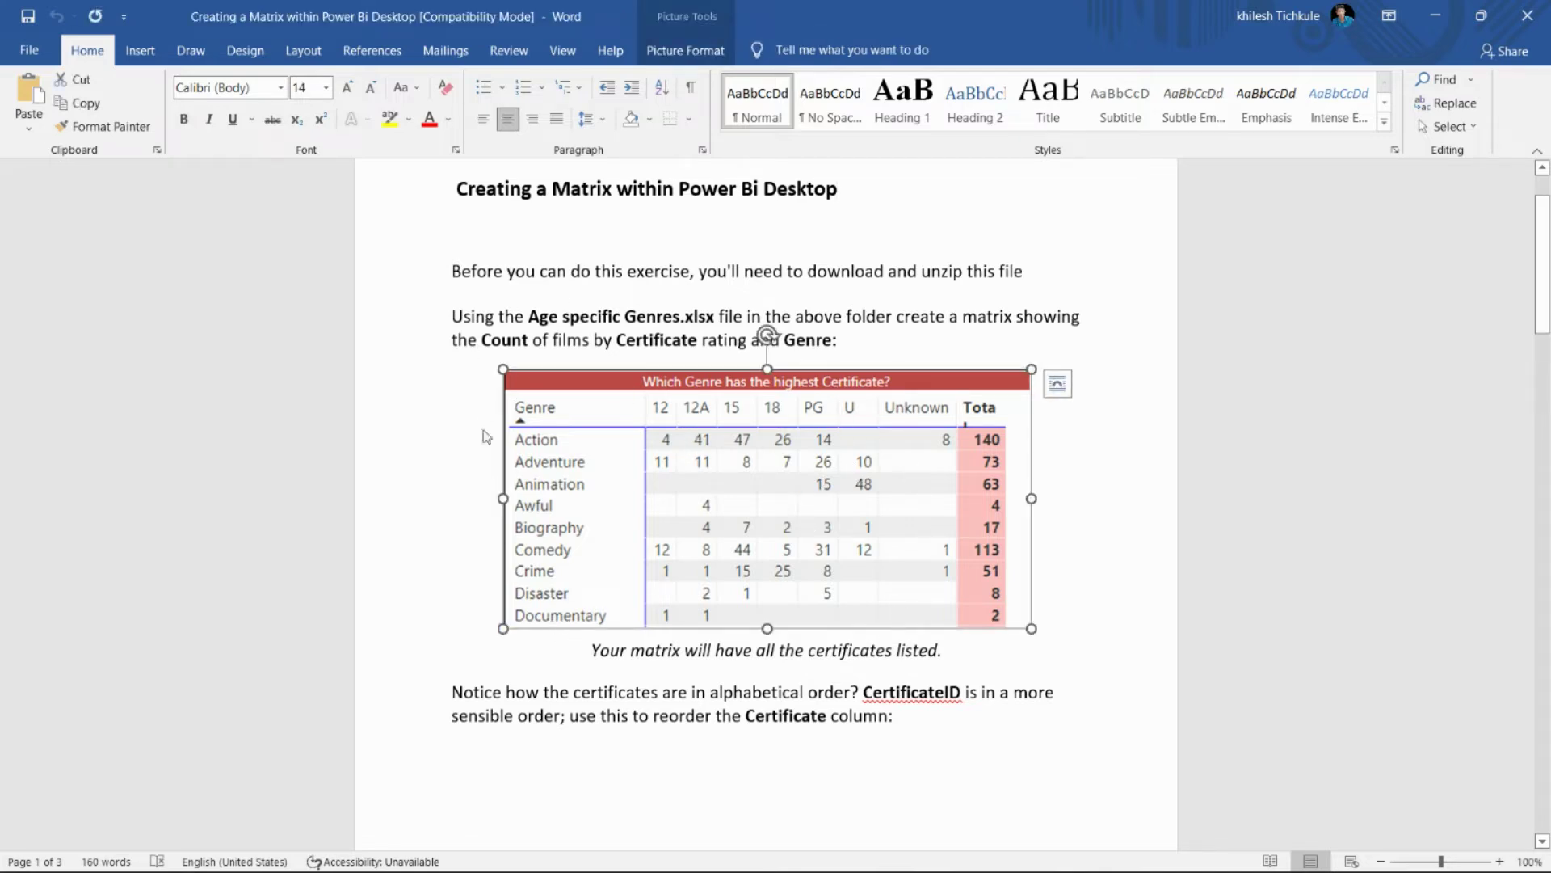
scroll(1034, 529, down, 5)
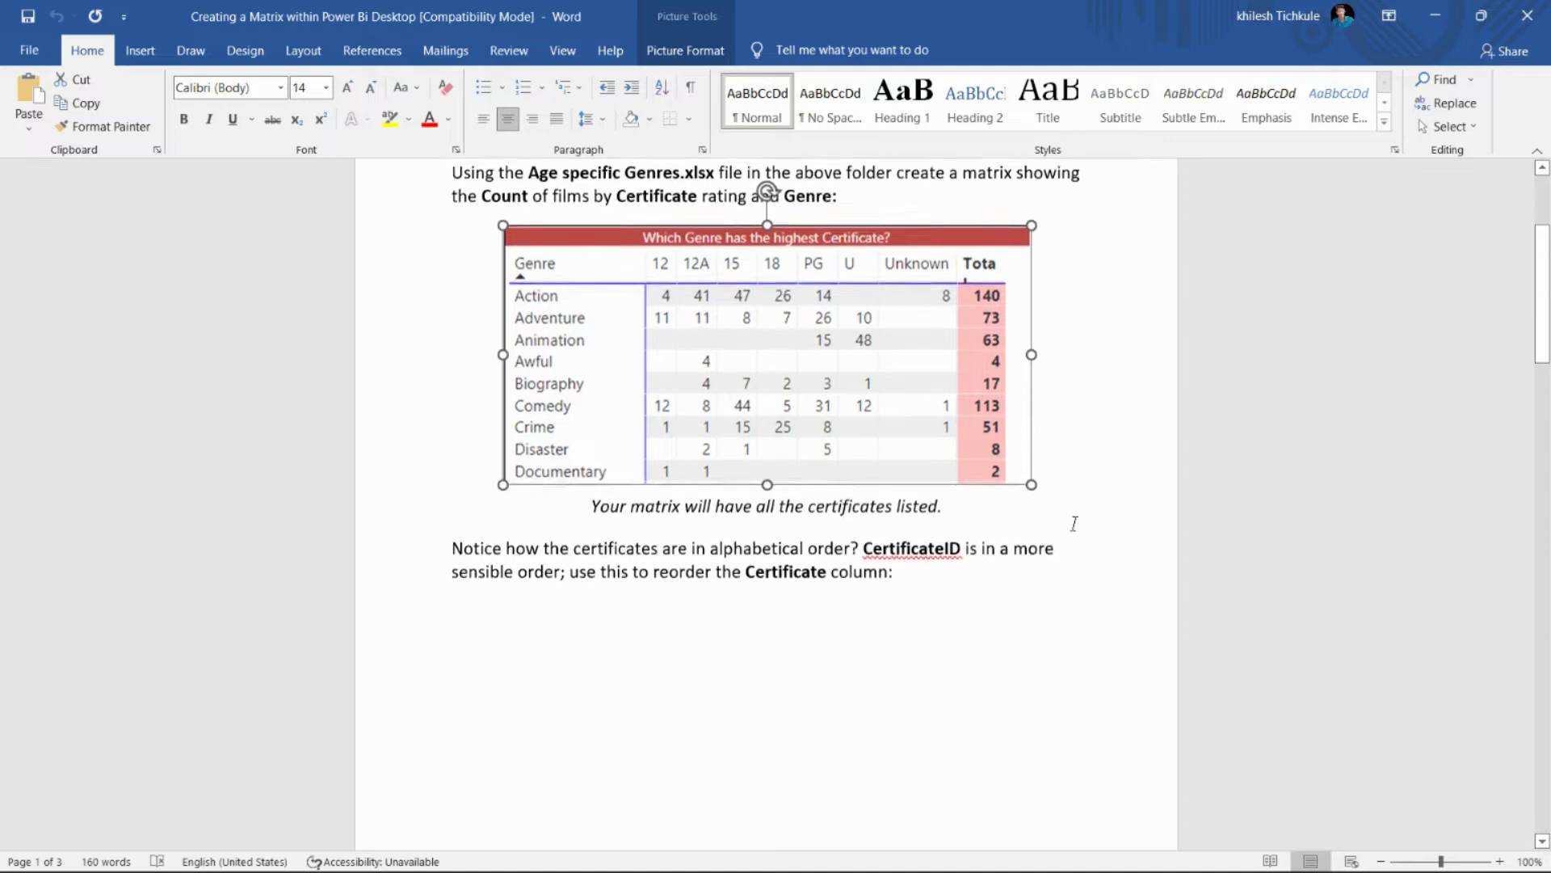
click(560, 547)
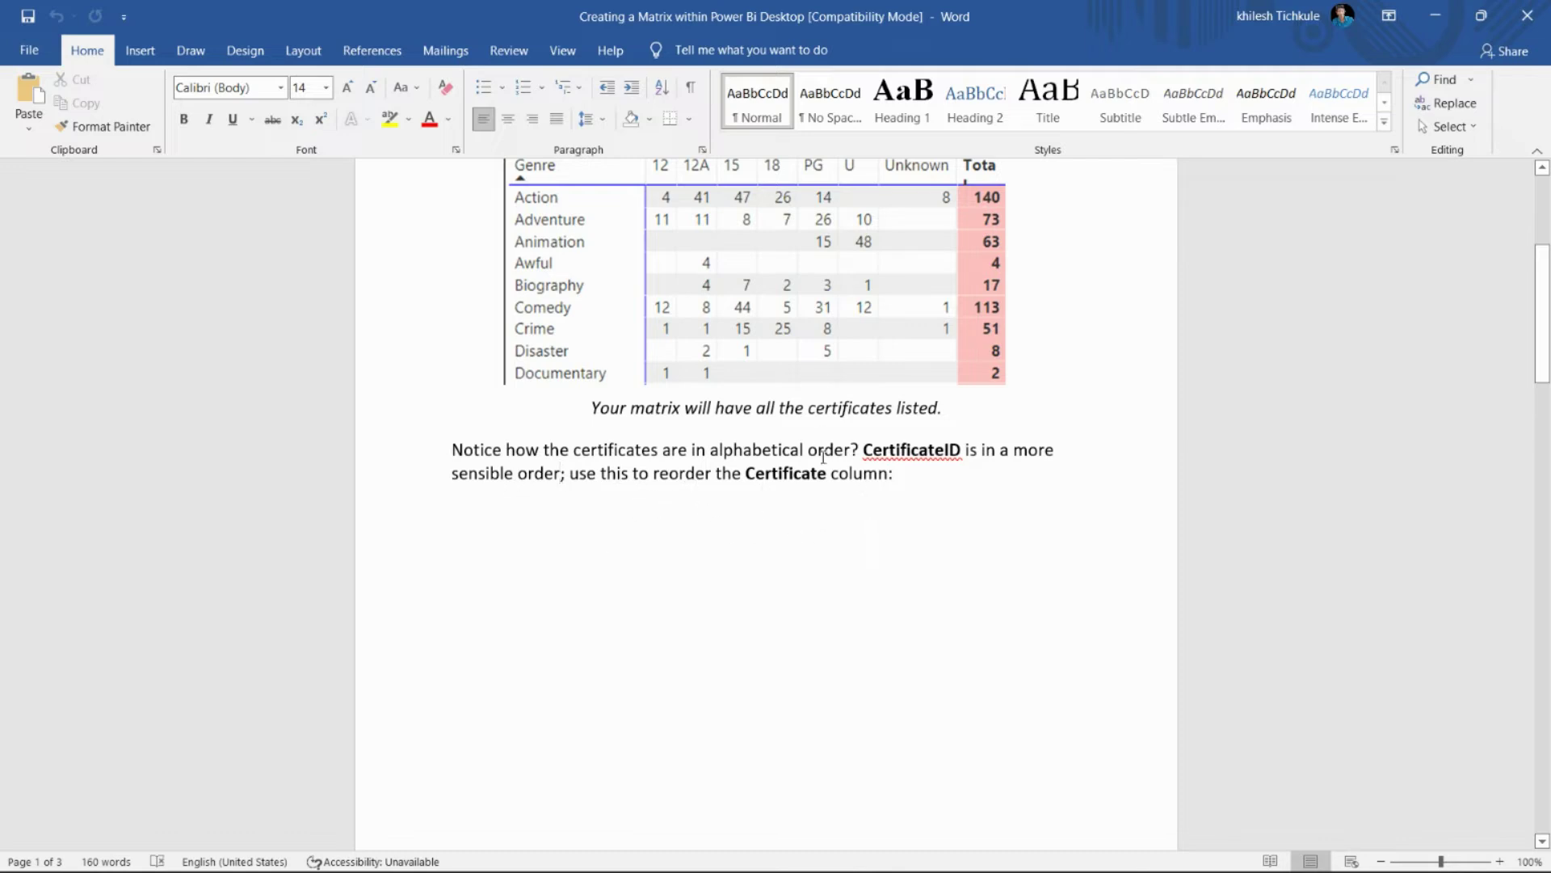
scroll(1024, 475, up, 1)
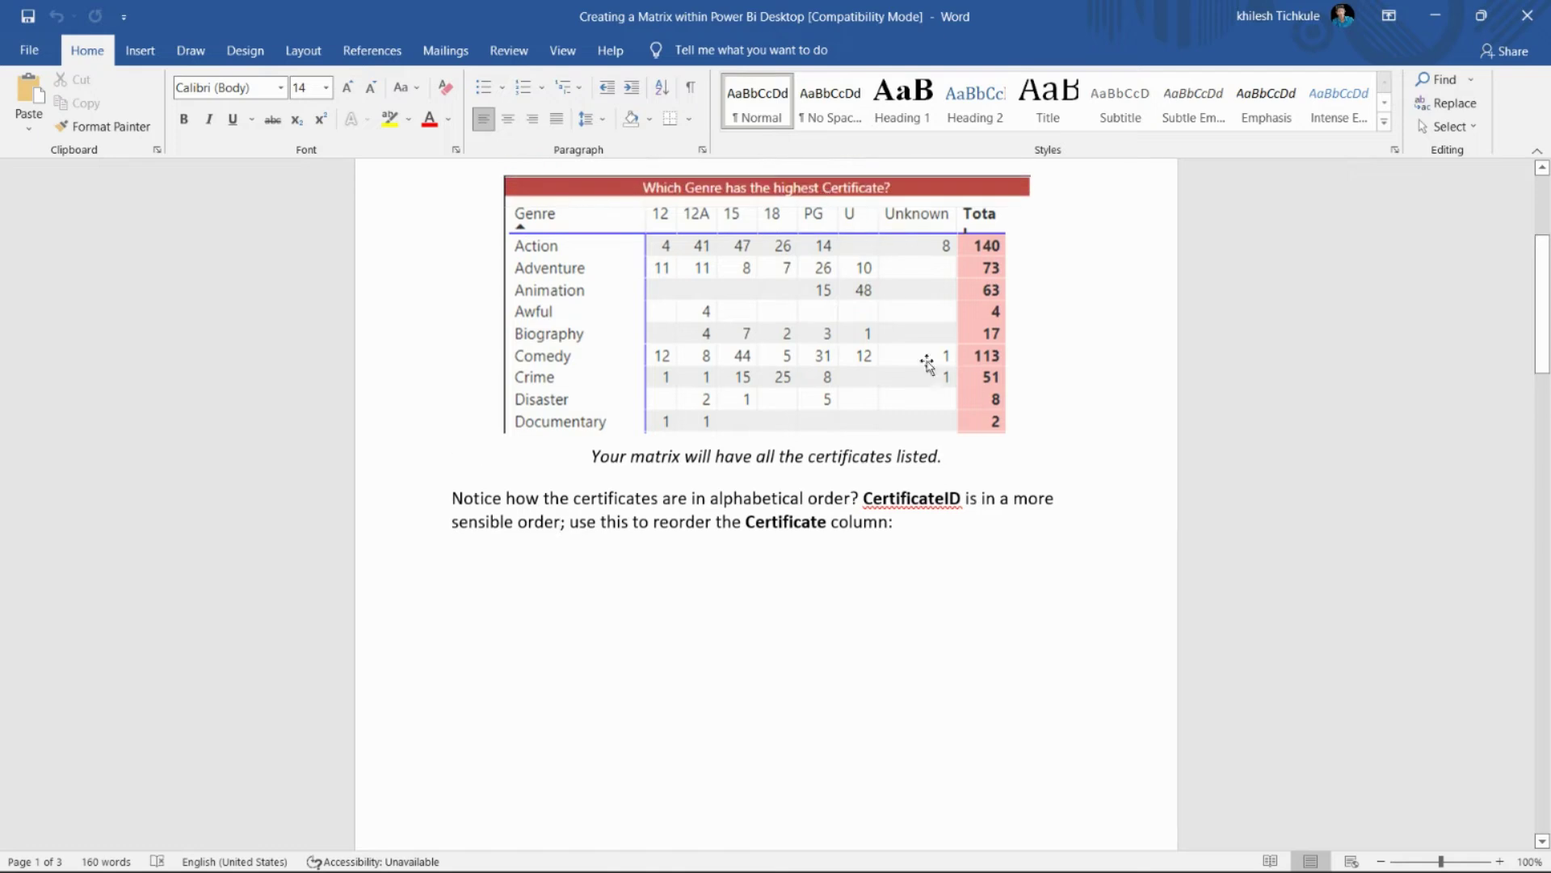
scroll(893, 589, down, 3)
scroll(890, 586, down, 9)
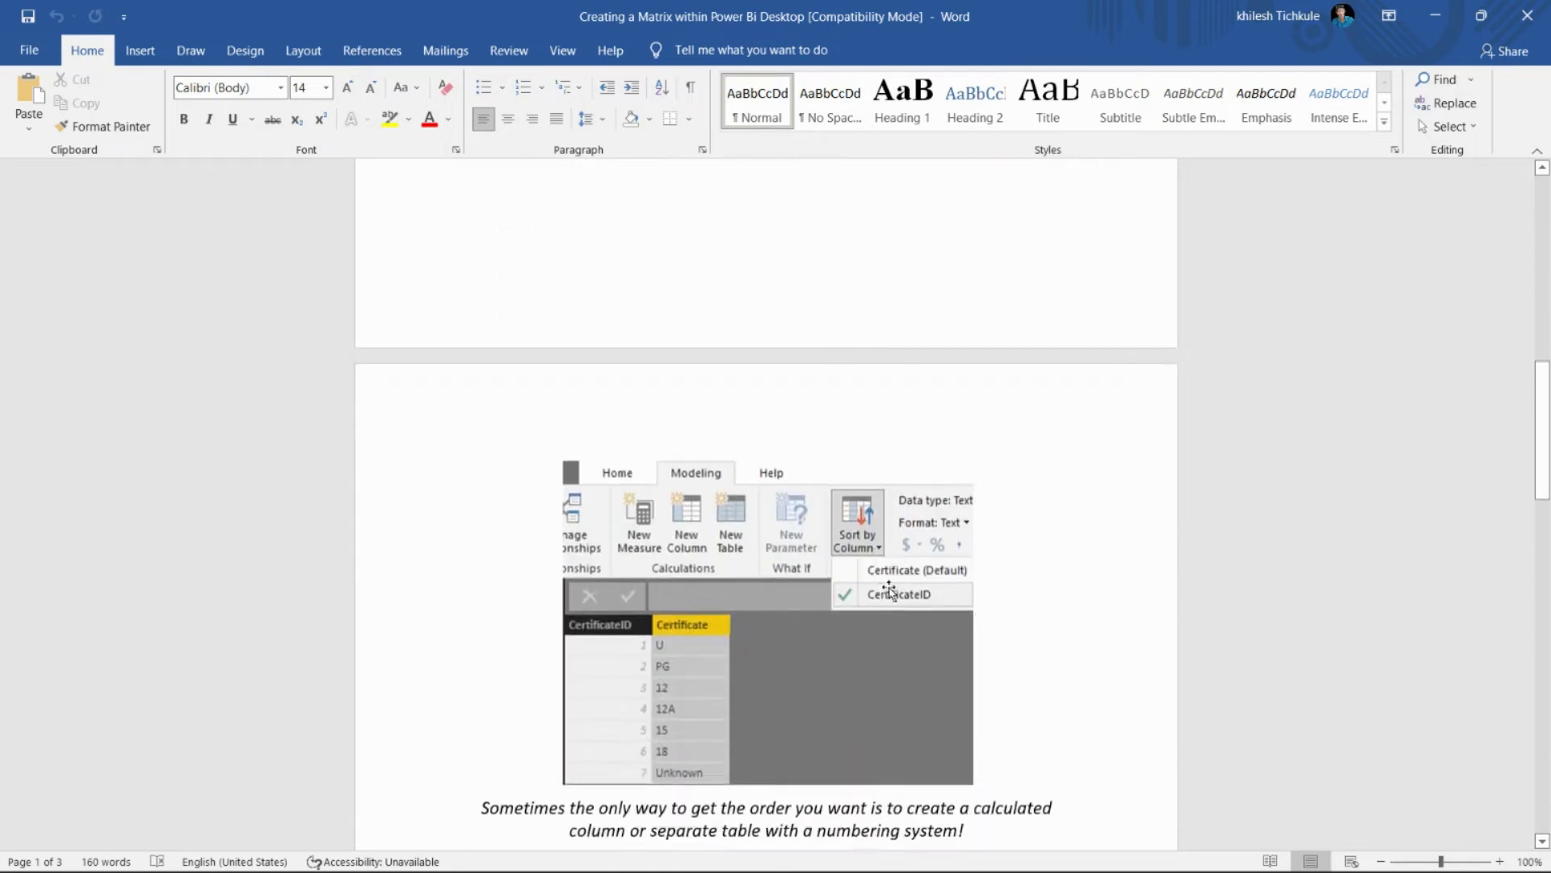
click(779, 488)
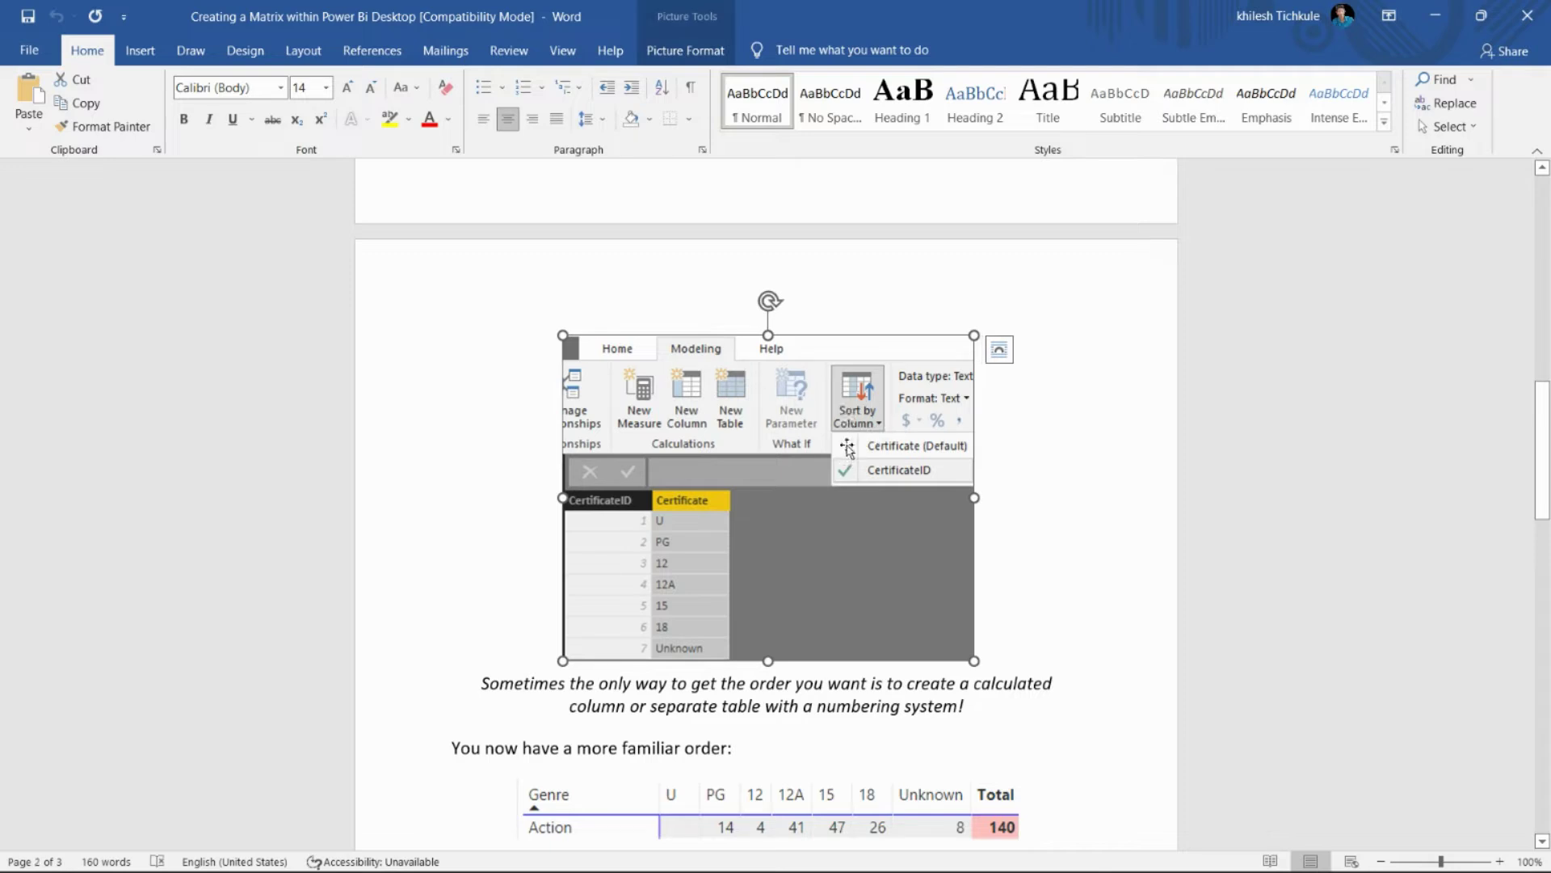
scroll(808, 485, down, 1)
scroll(808, 484, down, 4)
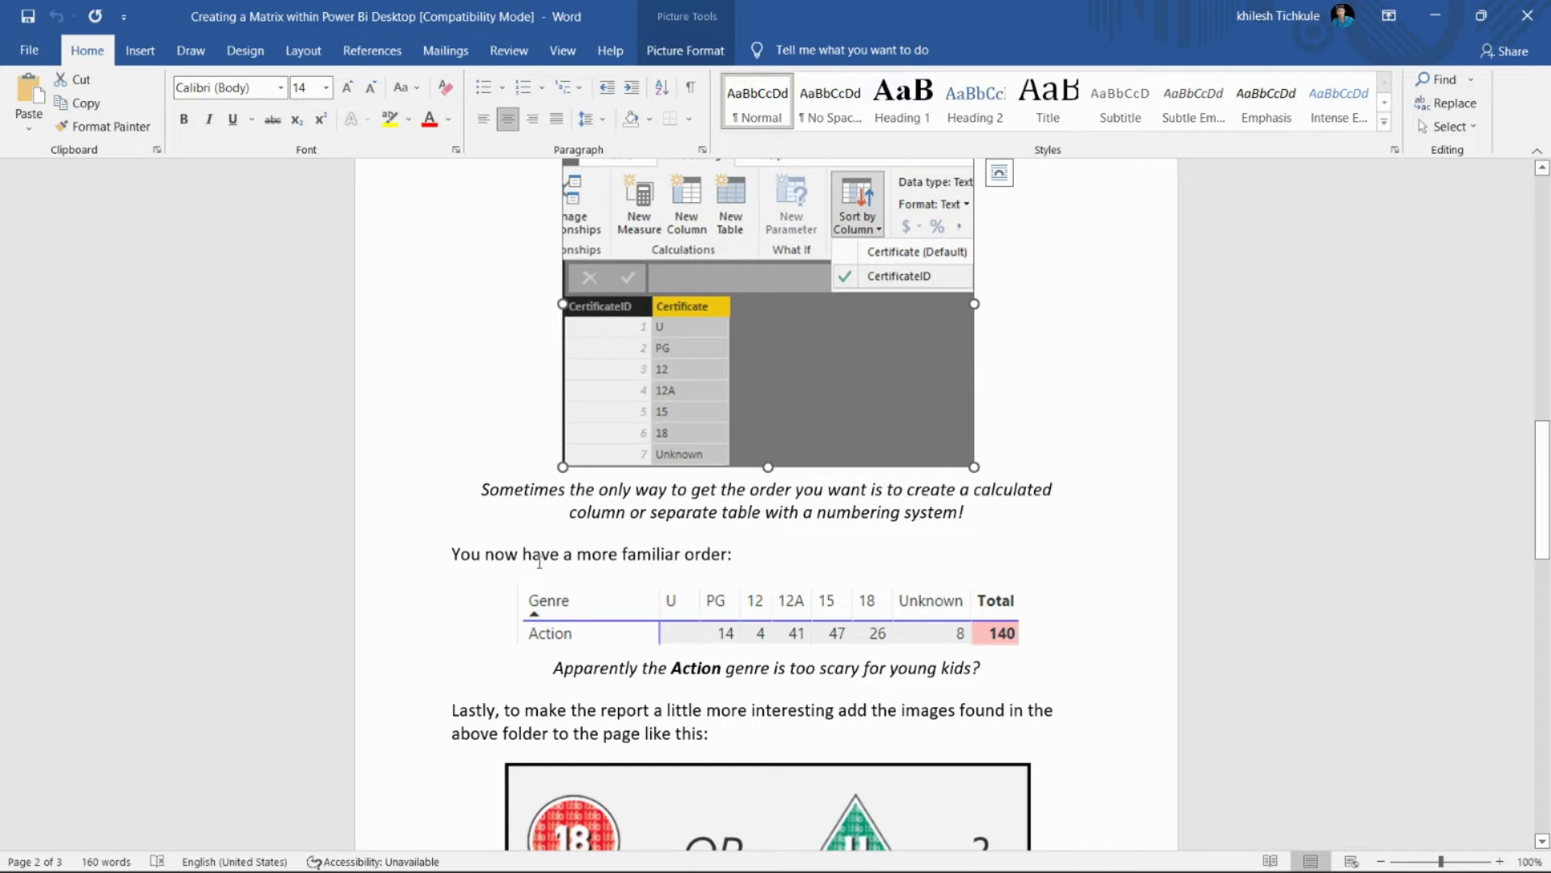
scroll(631, 593, down, 2)
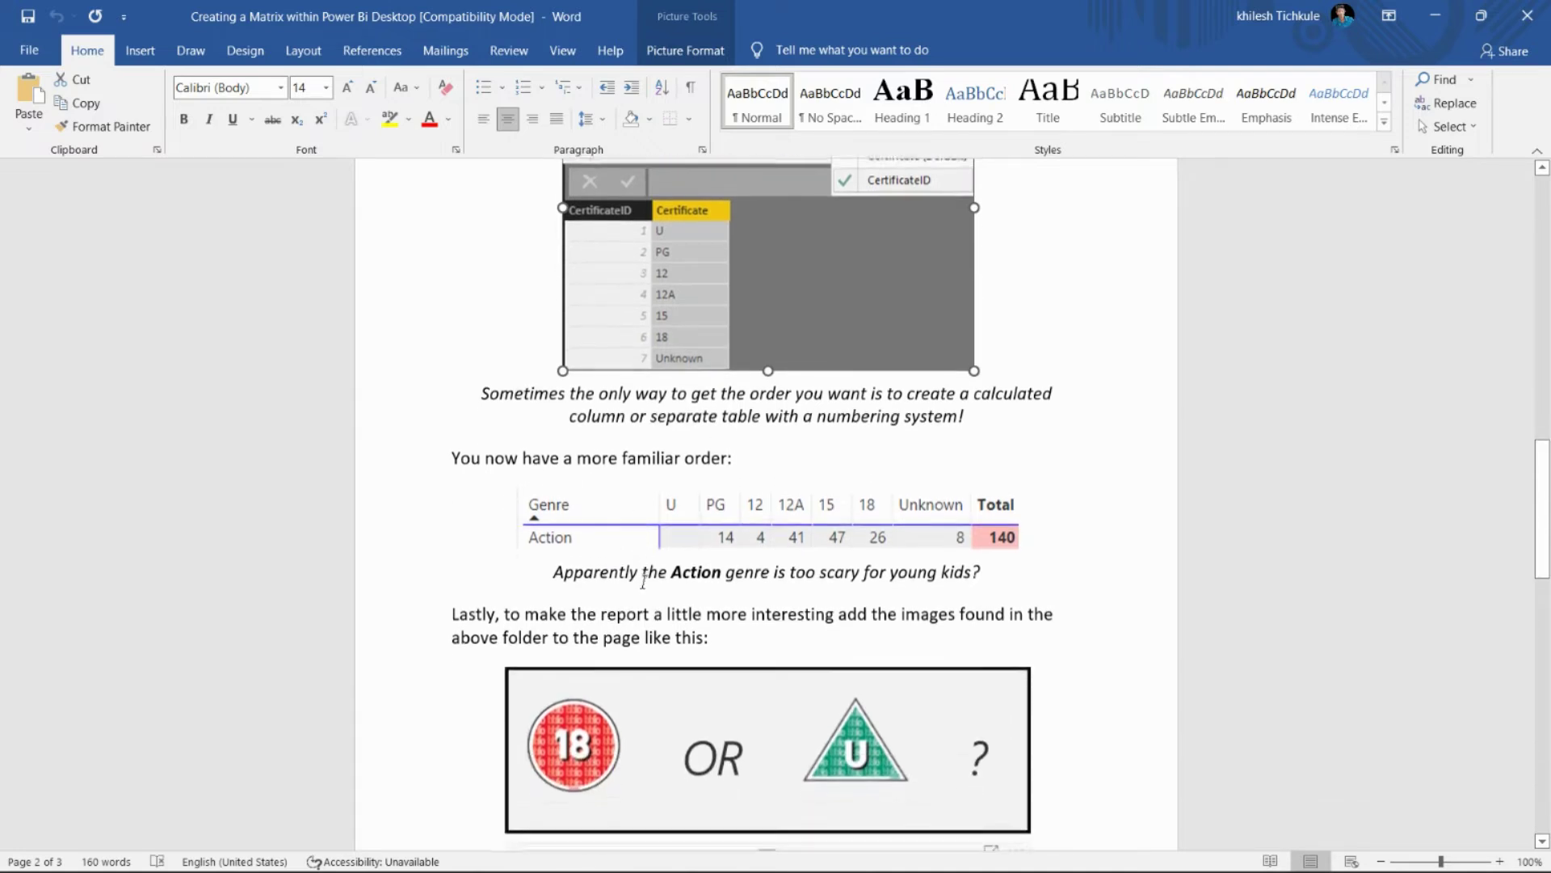
scroll(839, 570, down, 3)
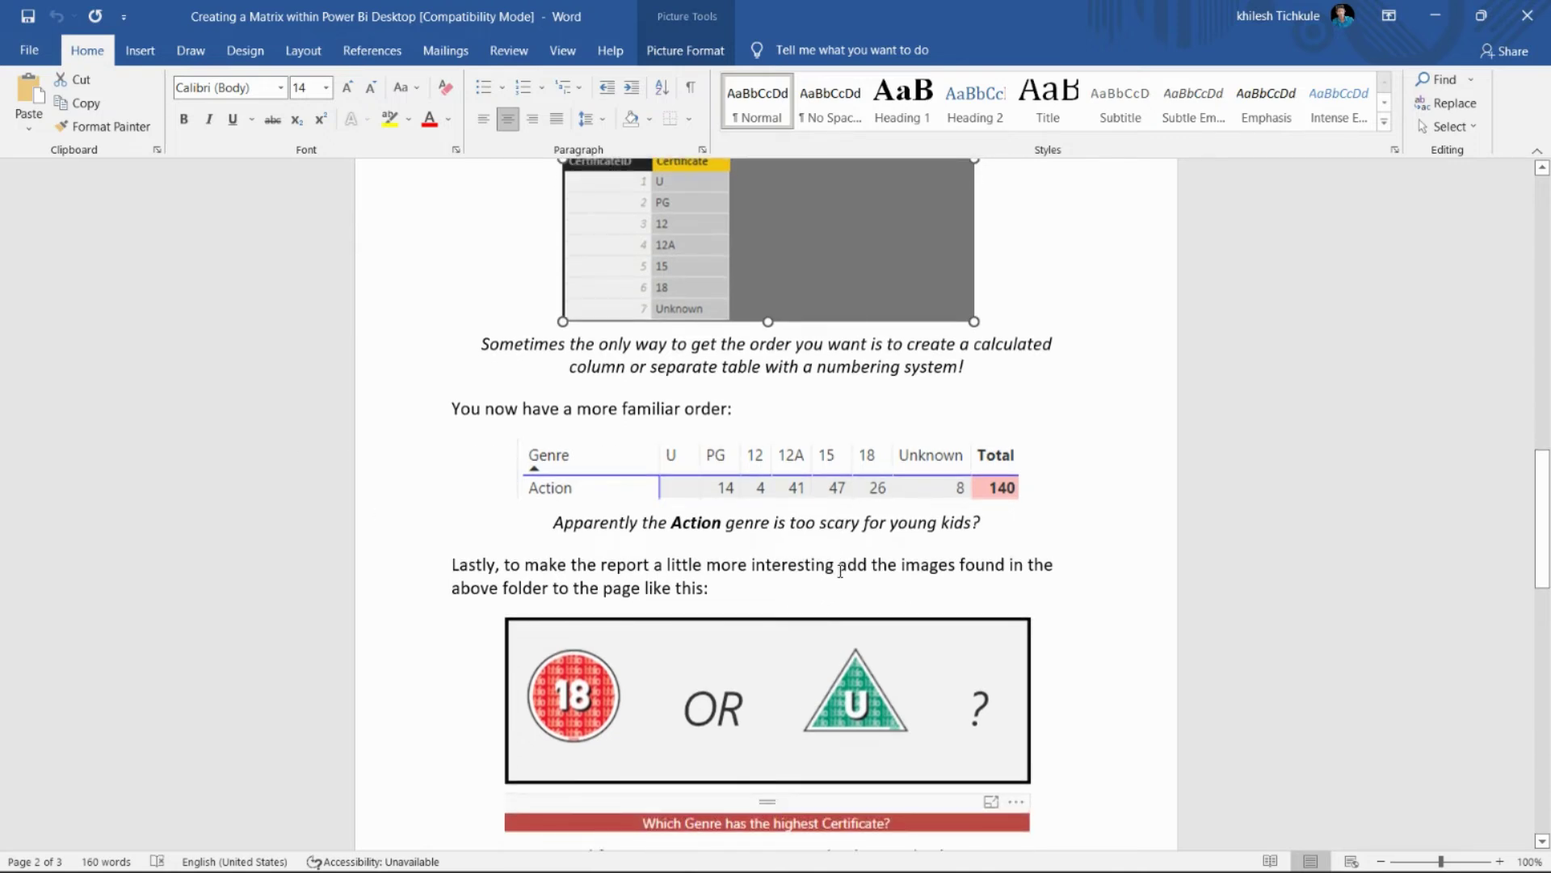
scroll(856, 525, down, 1)
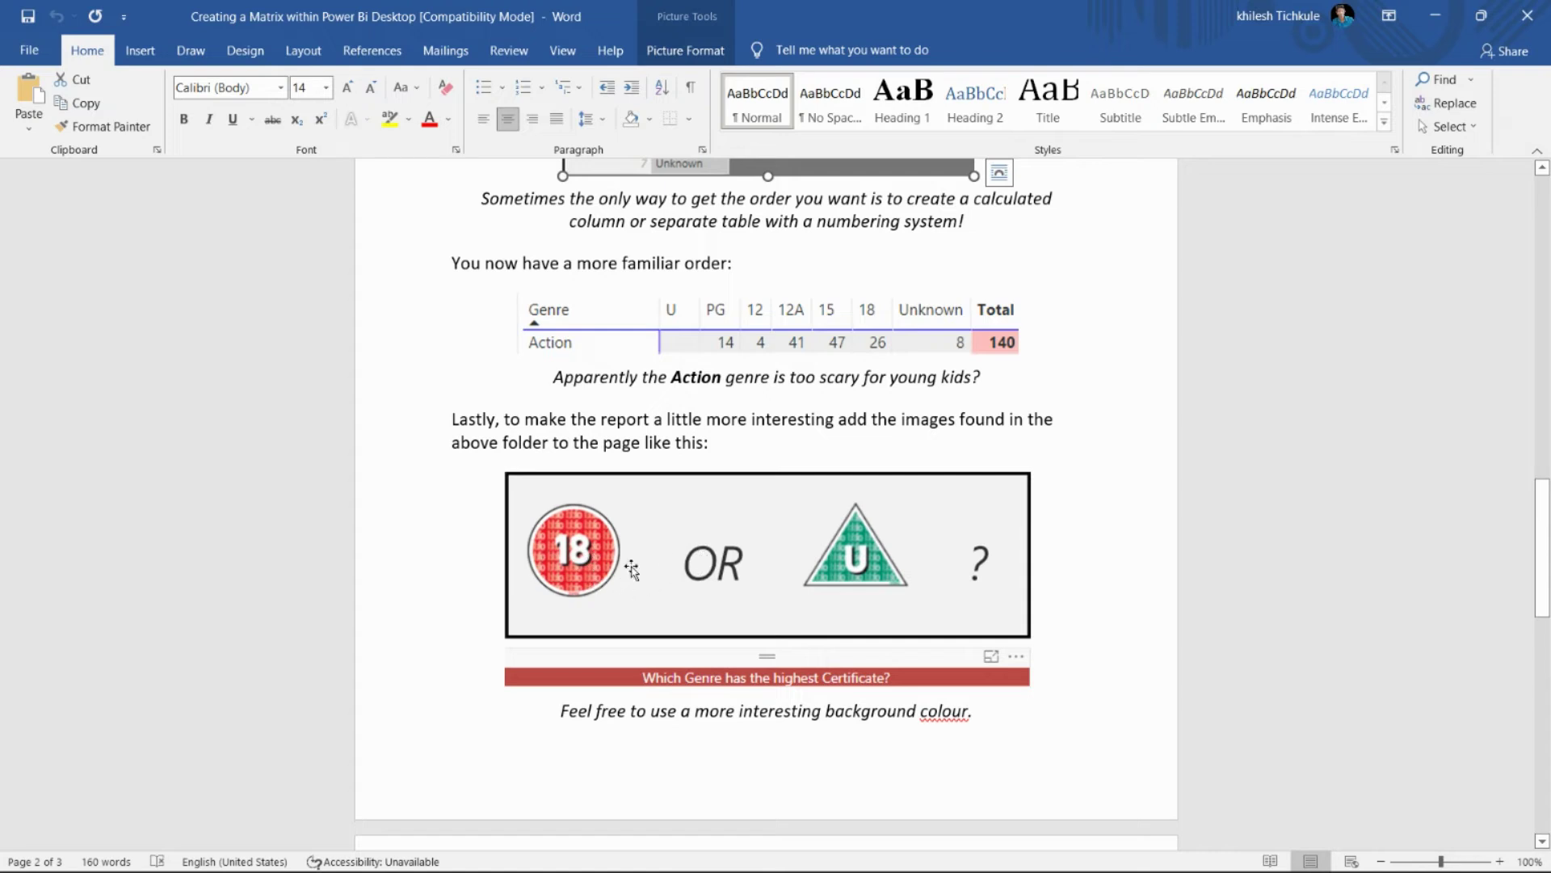
scroll(905, 594, down, 2)
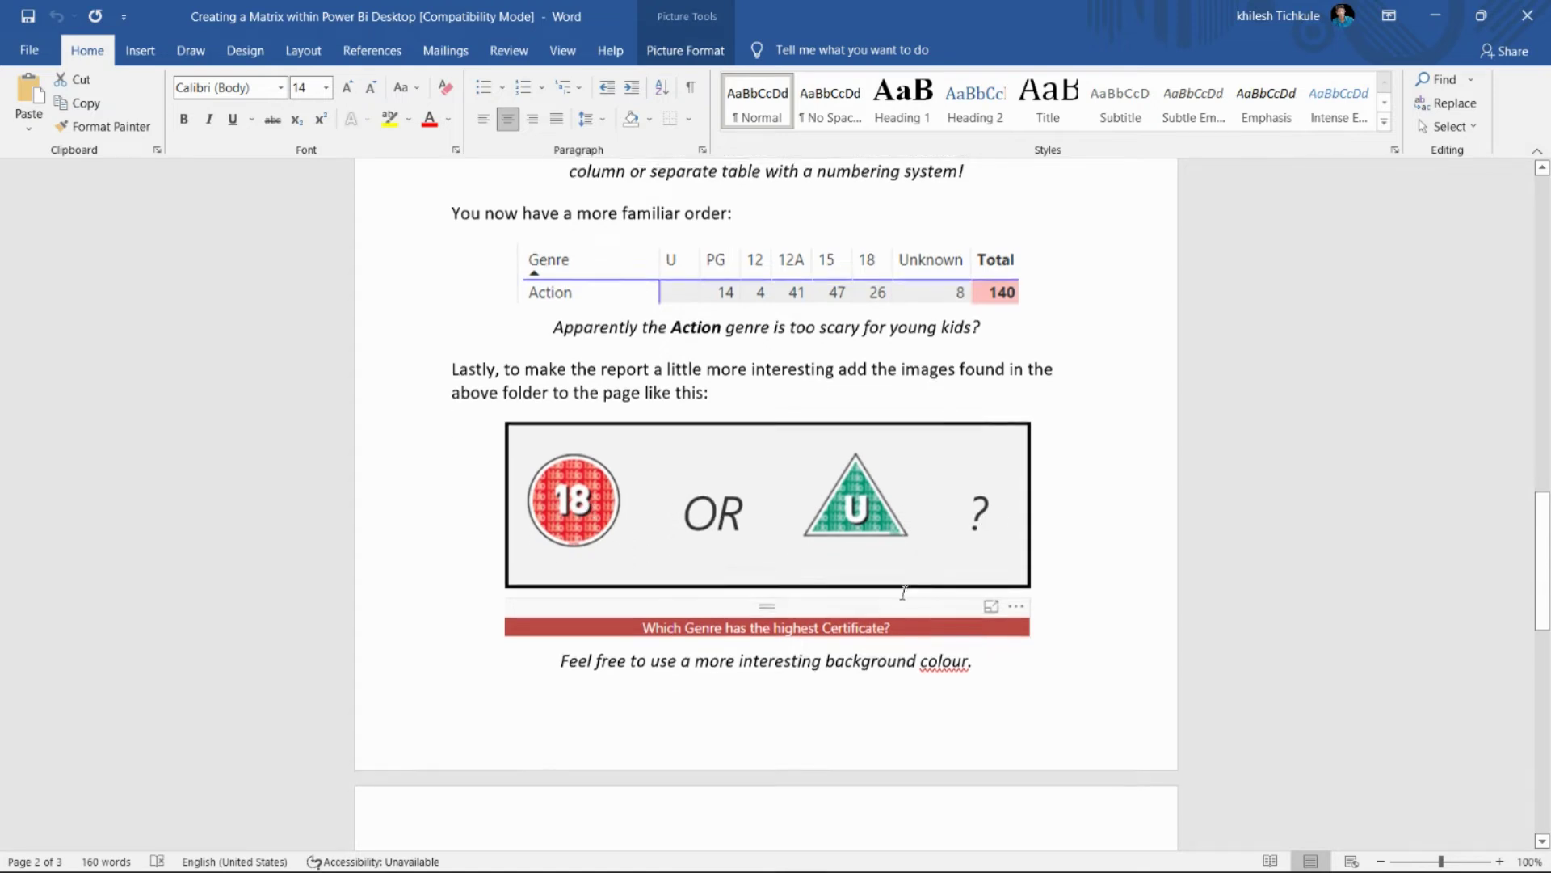
scroll(905, 592, down, 2)
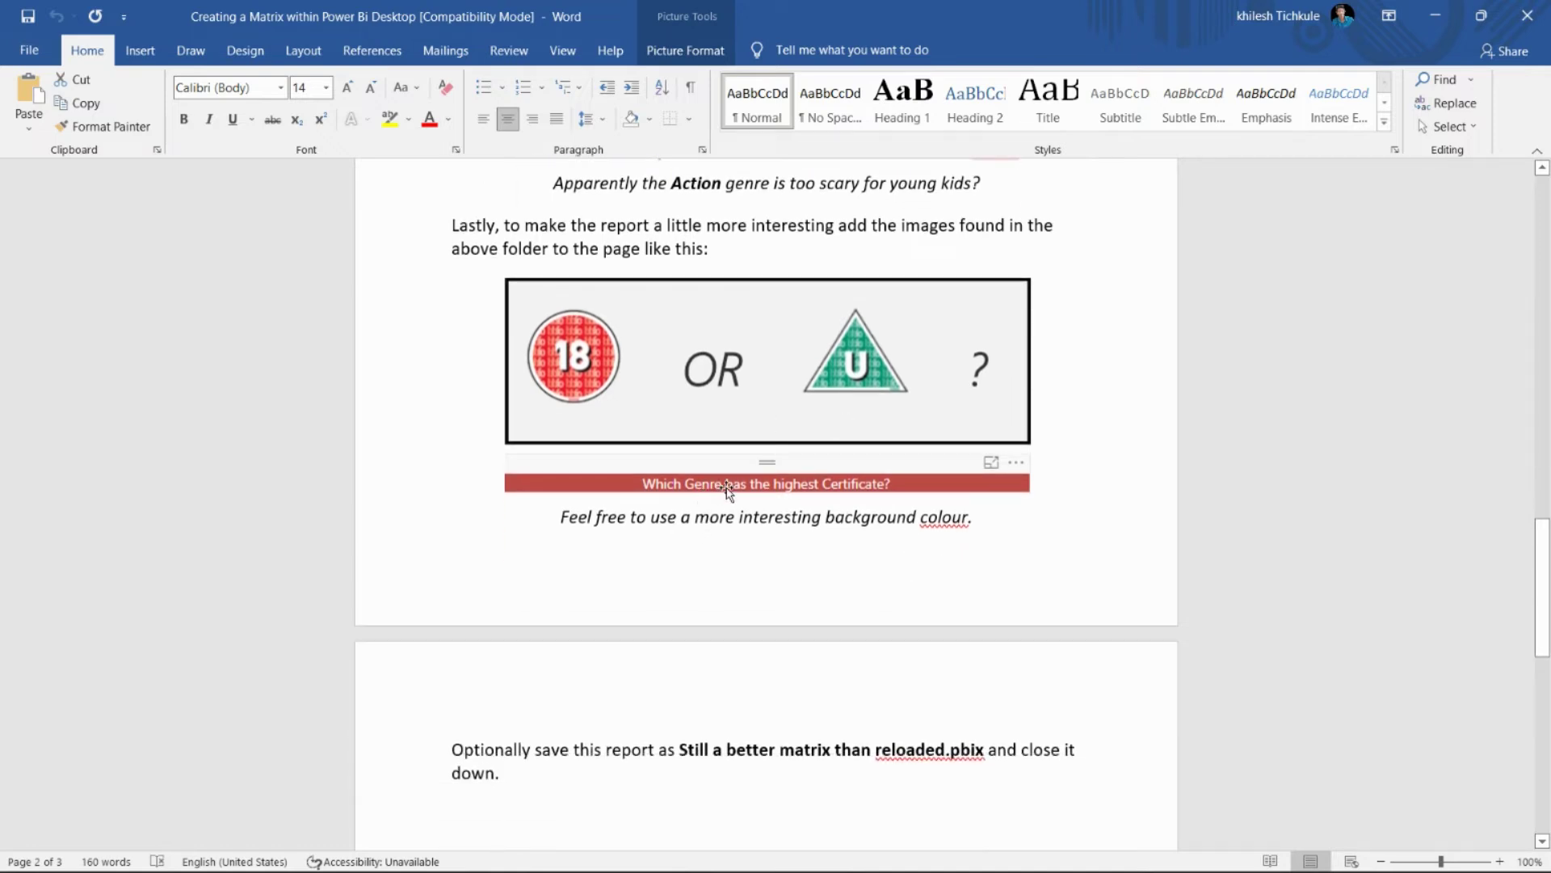
scroll(750, 568, down, 2)
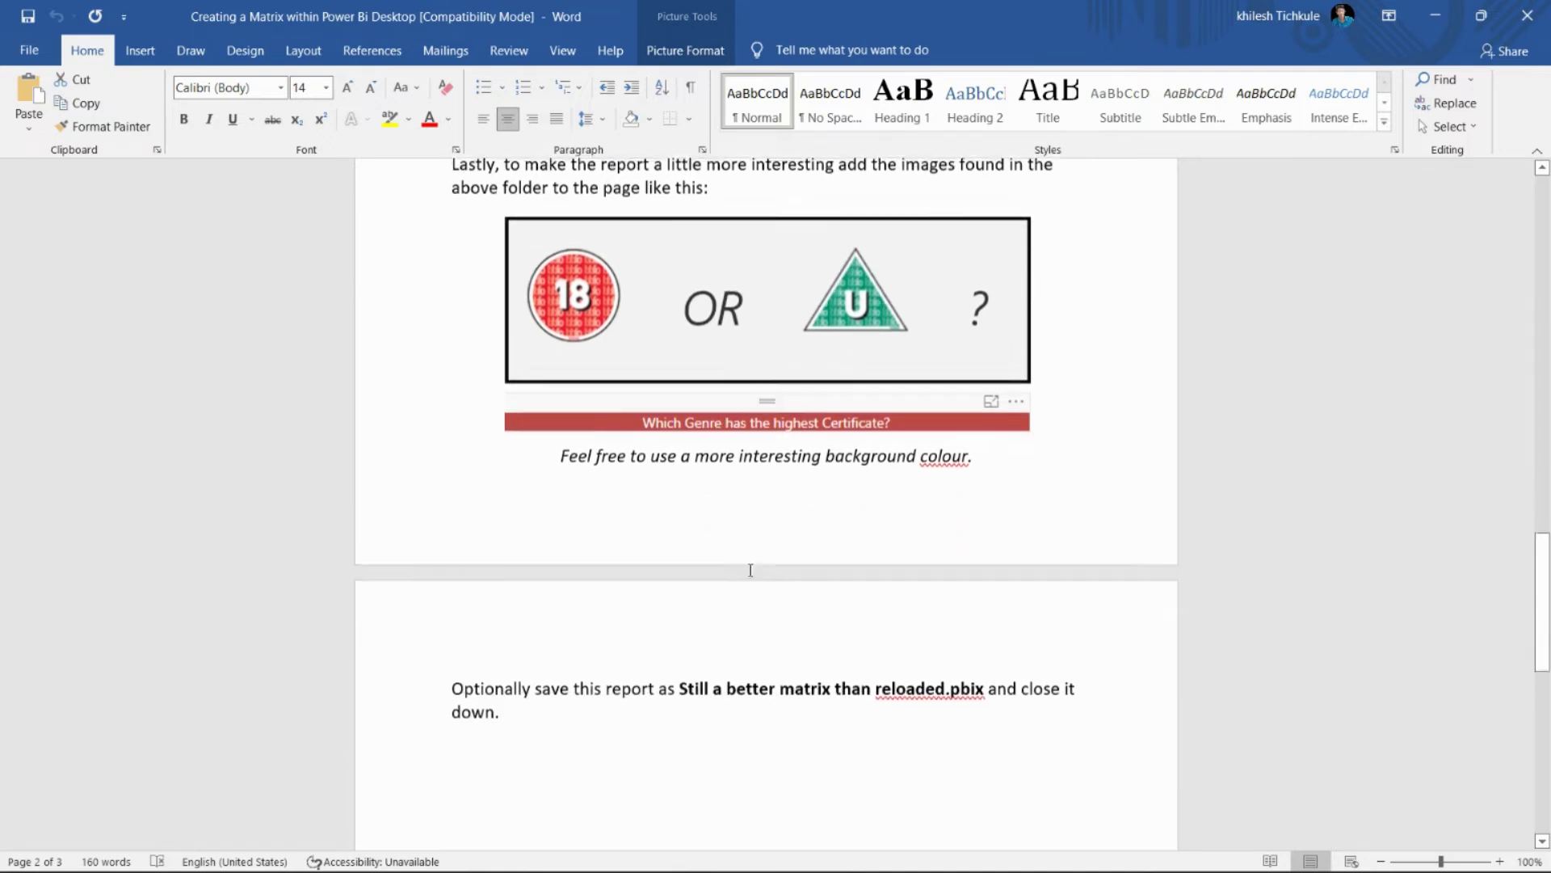
scroll(751, 568, up, 2)
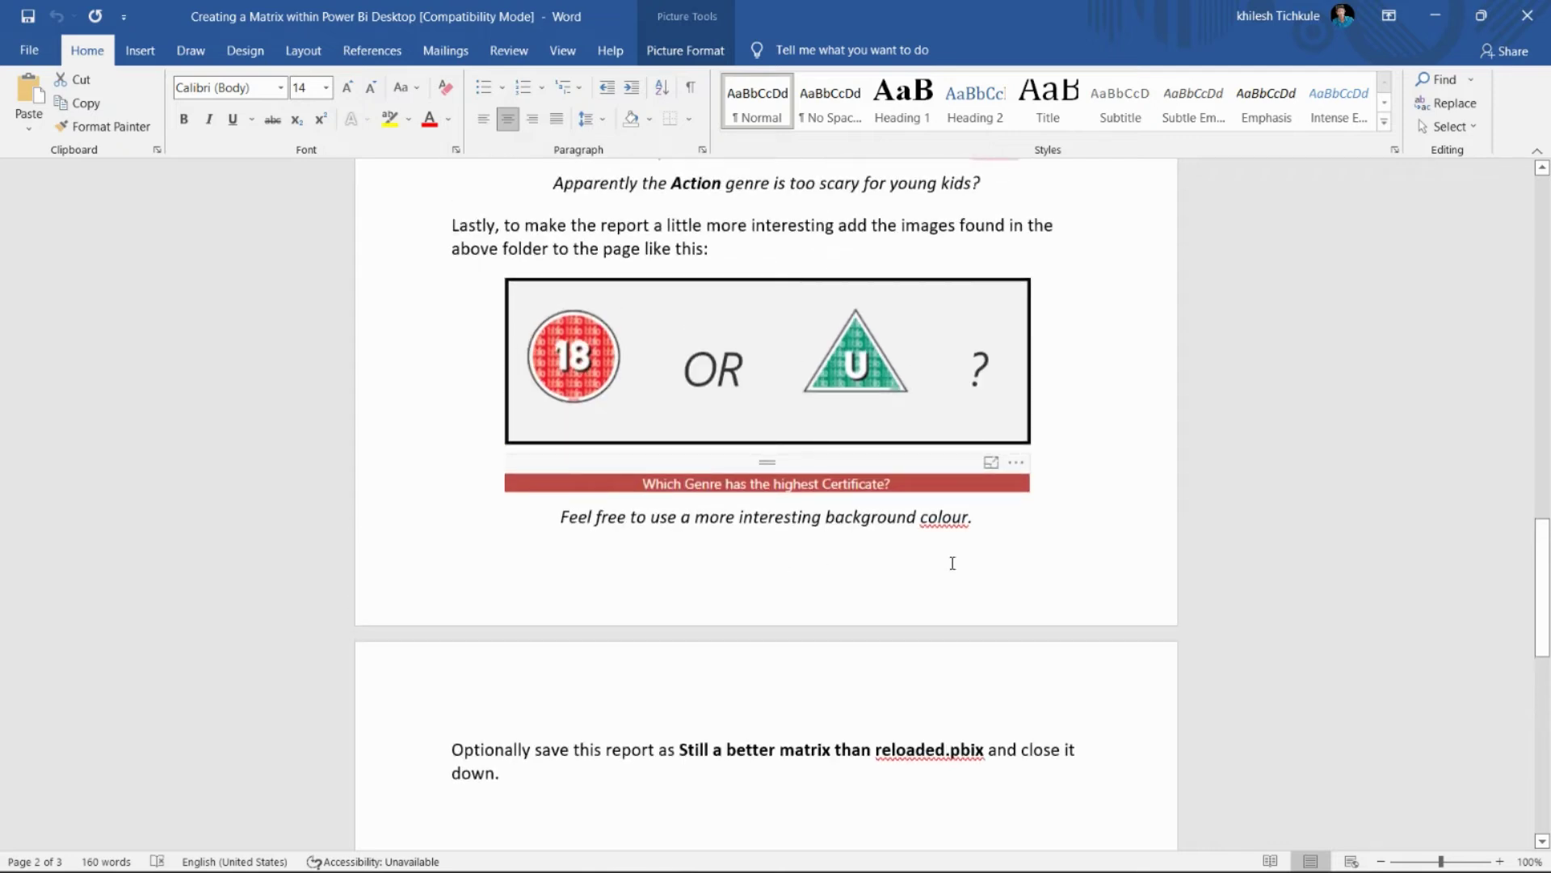
scroll(949, 569, up, 6)
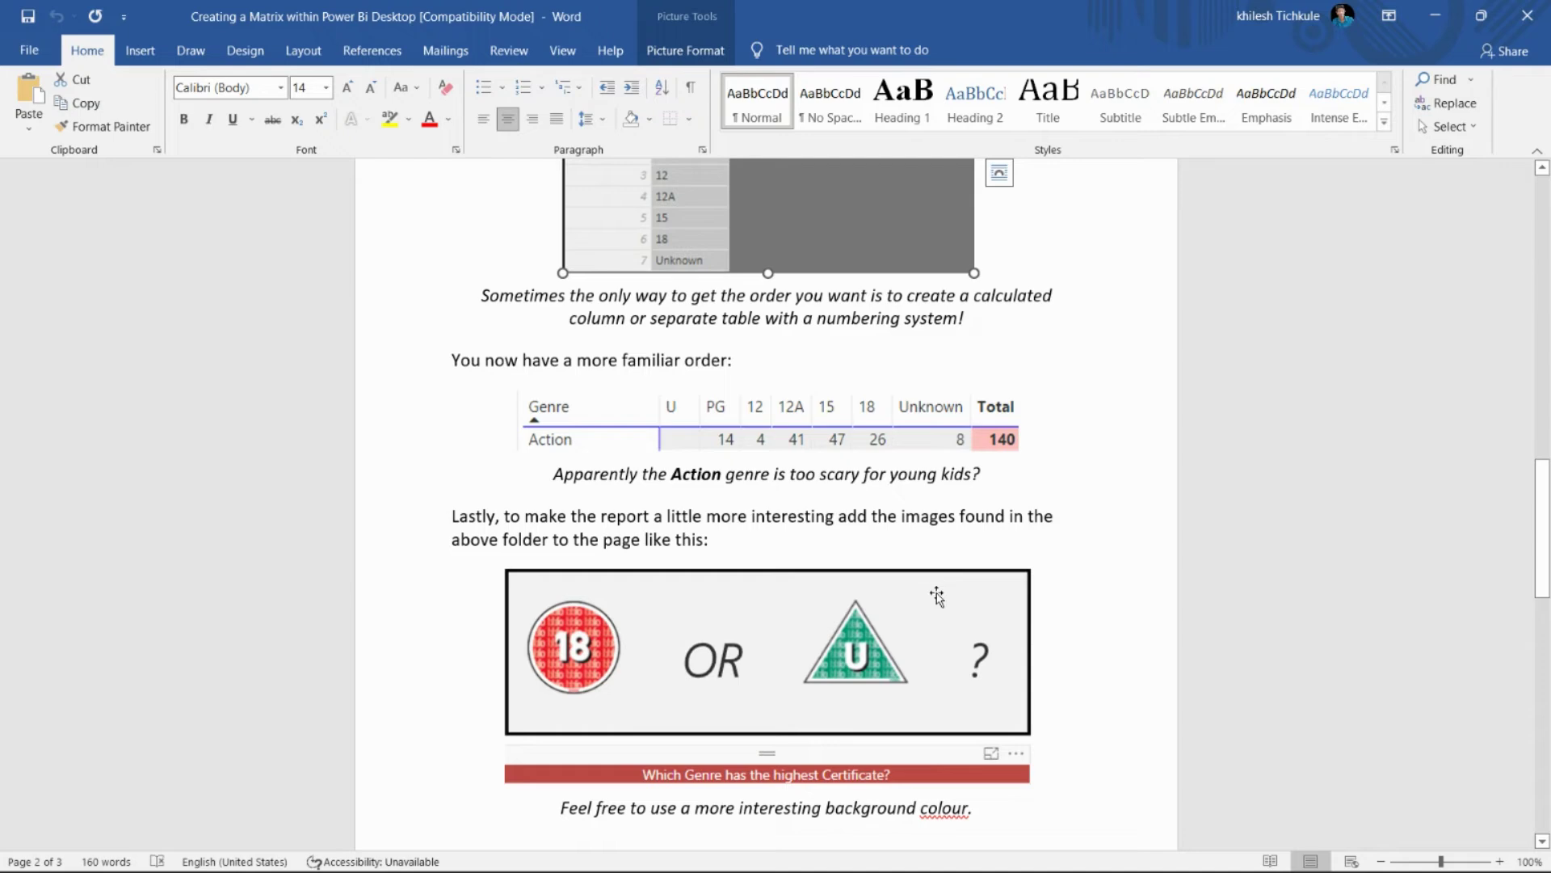
scroll(937, 596, down, 9)
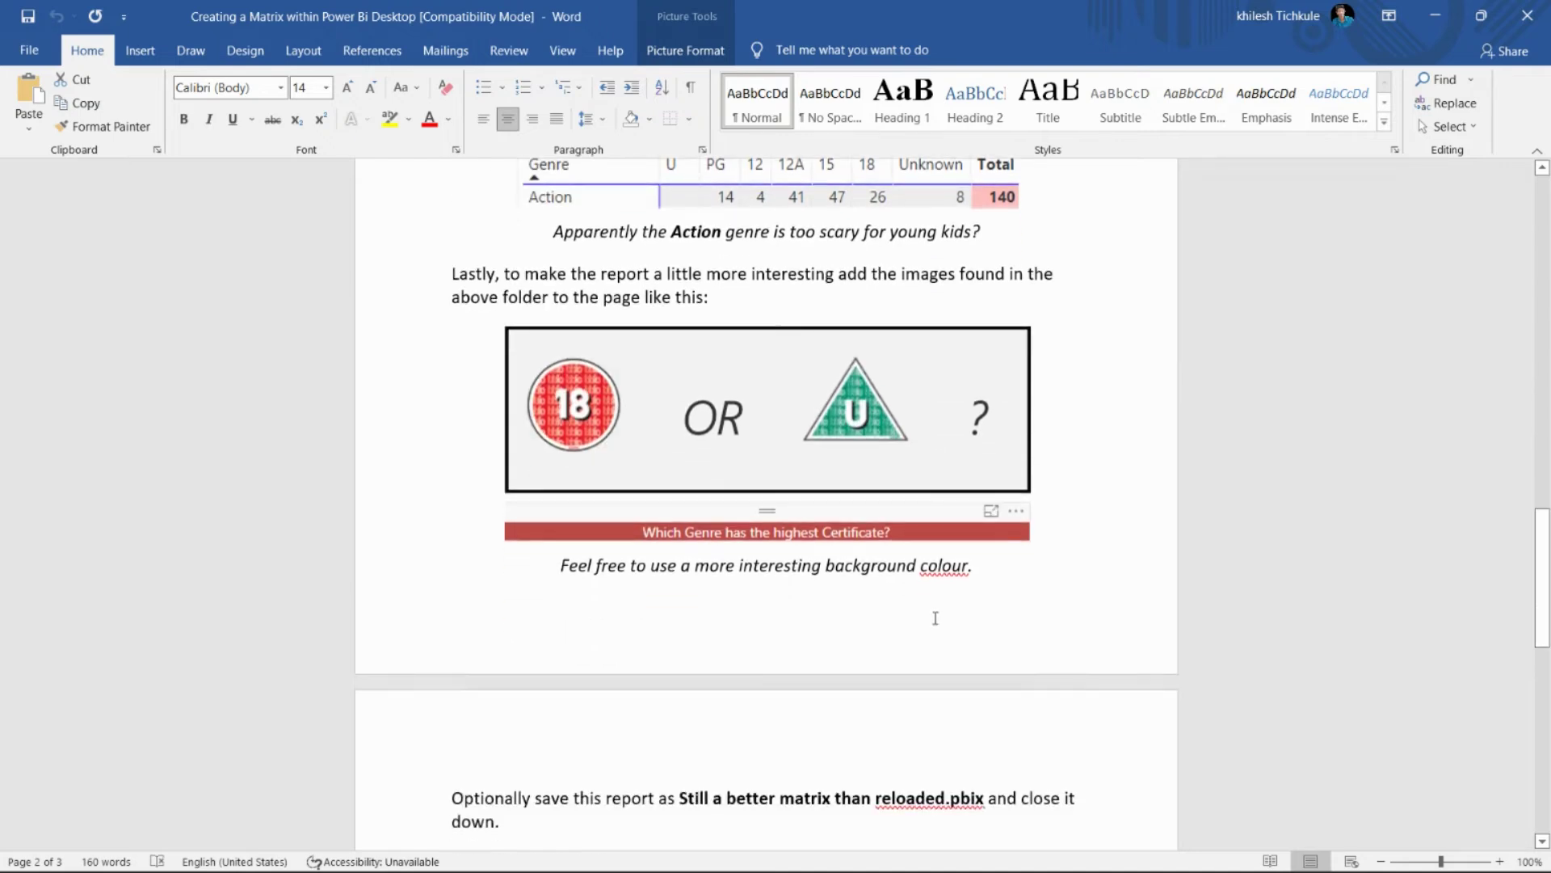
scroll(859, 766, down, 4)
Step: Return to Power BI and display the Films table's rows in Data view
mouse_move(902, 865)
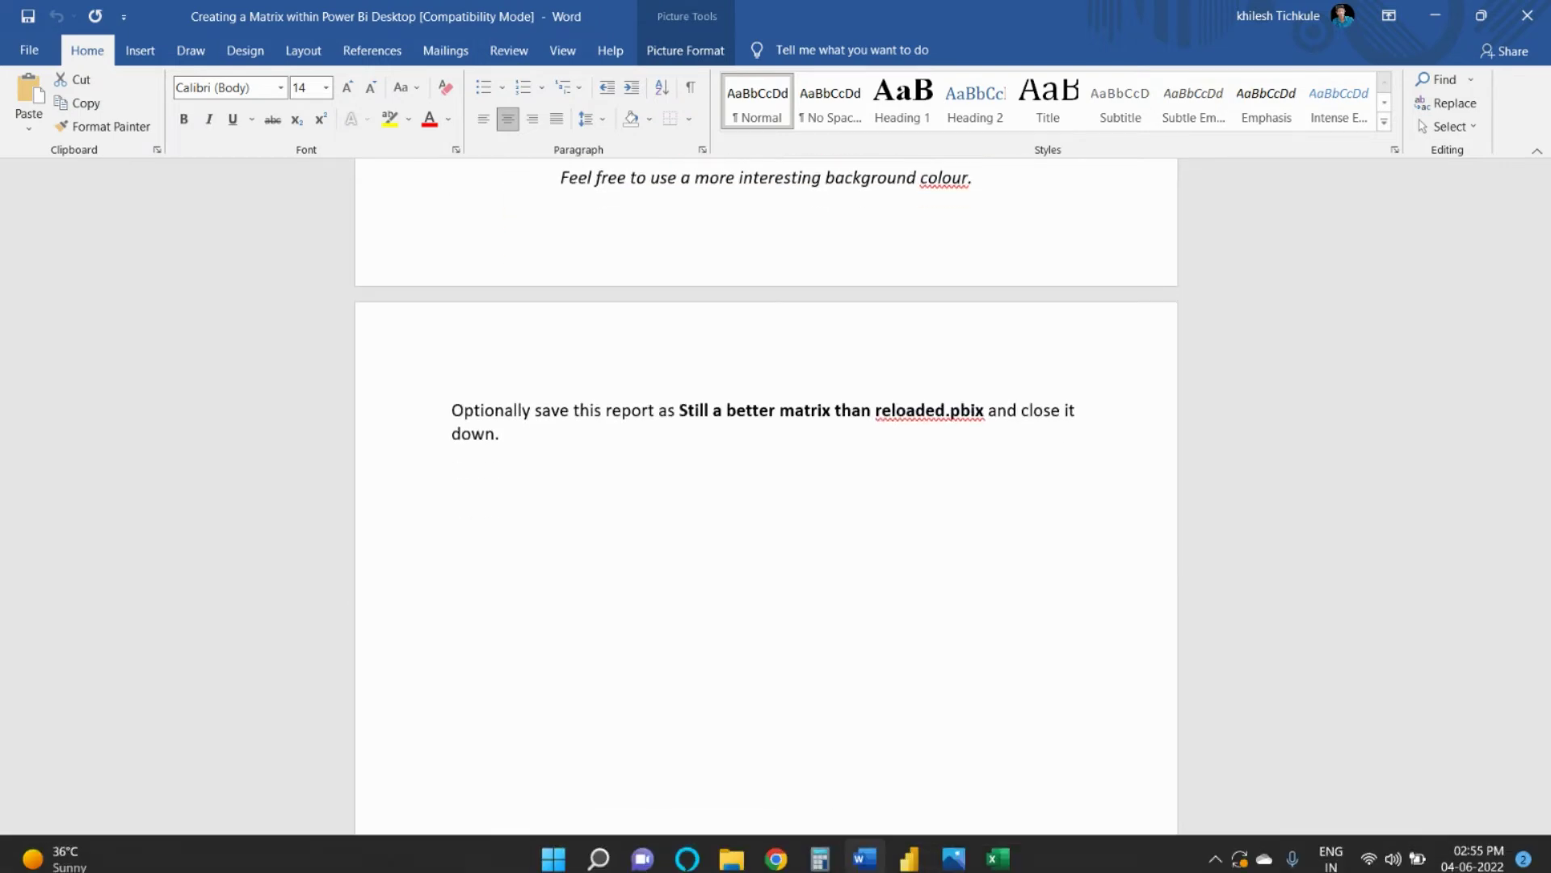
click(909, 850)
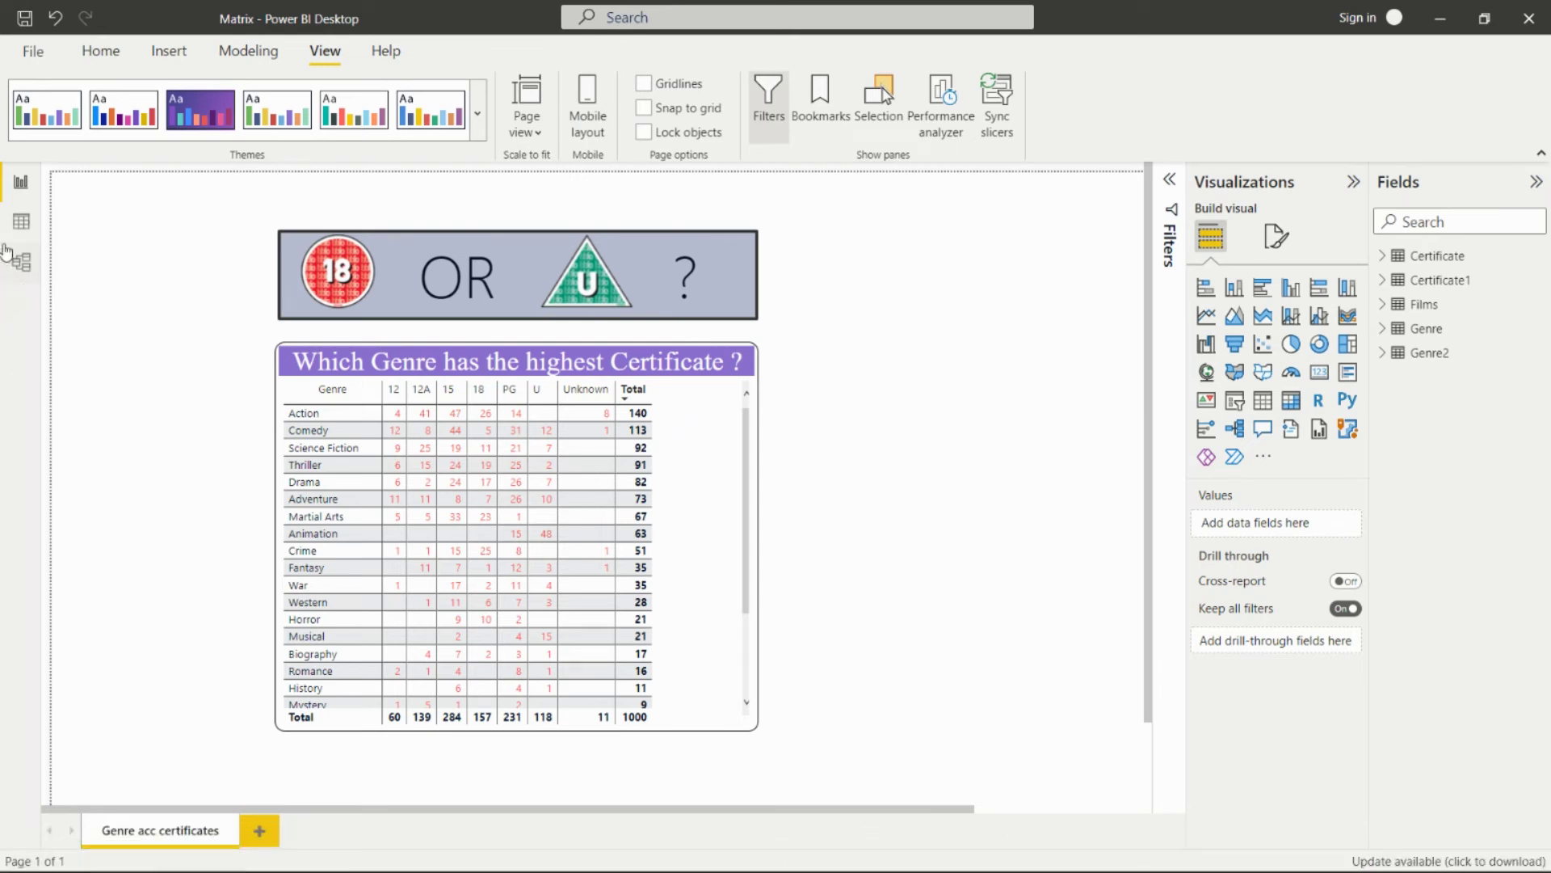
click(22, 222)
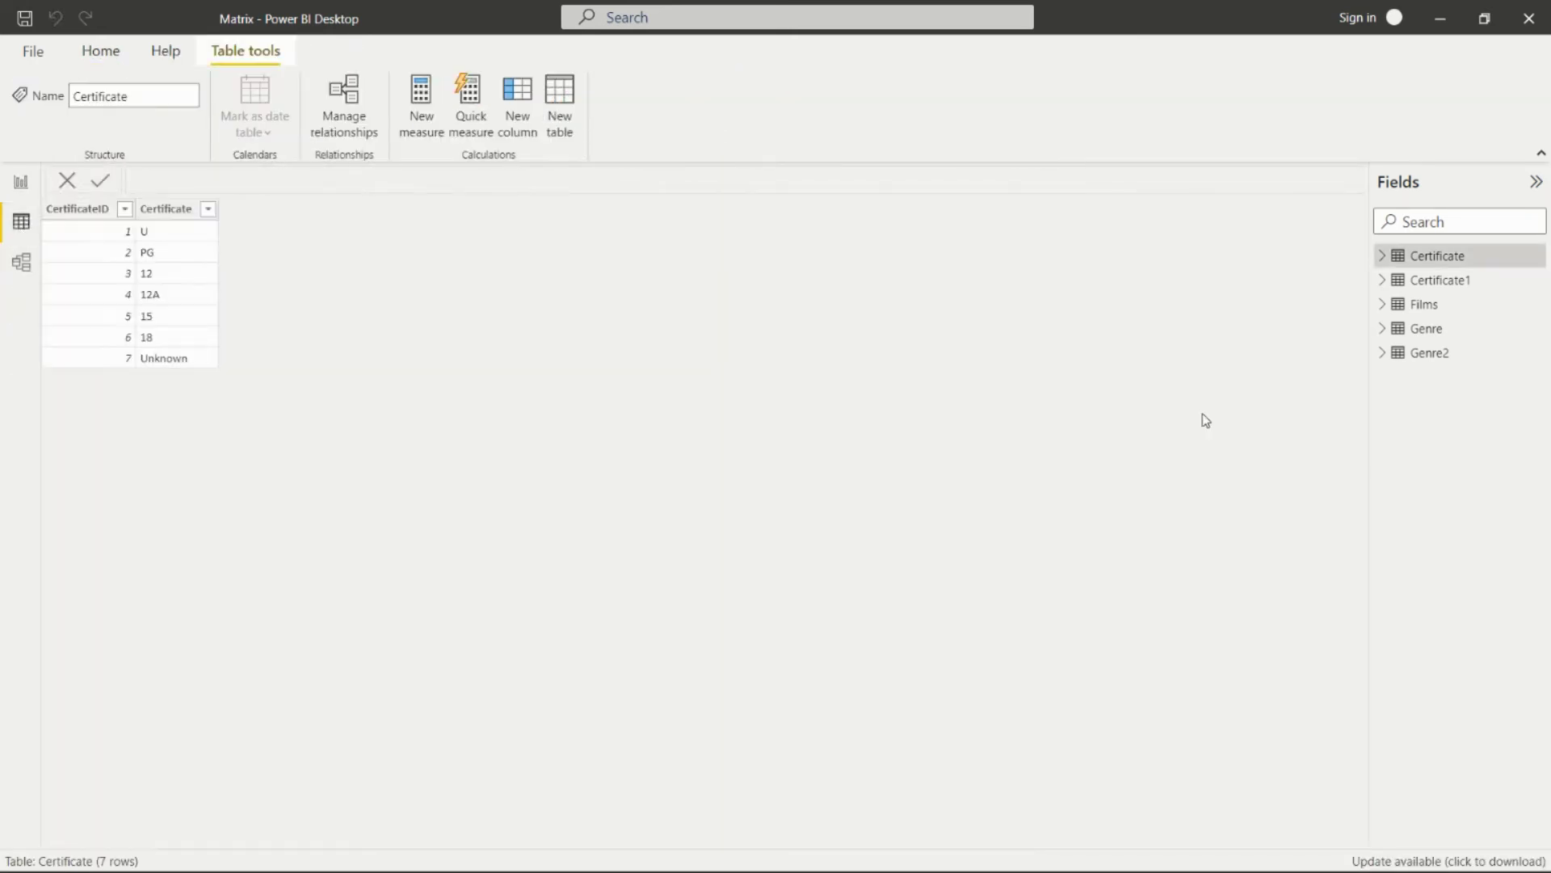
click(1438, 306)
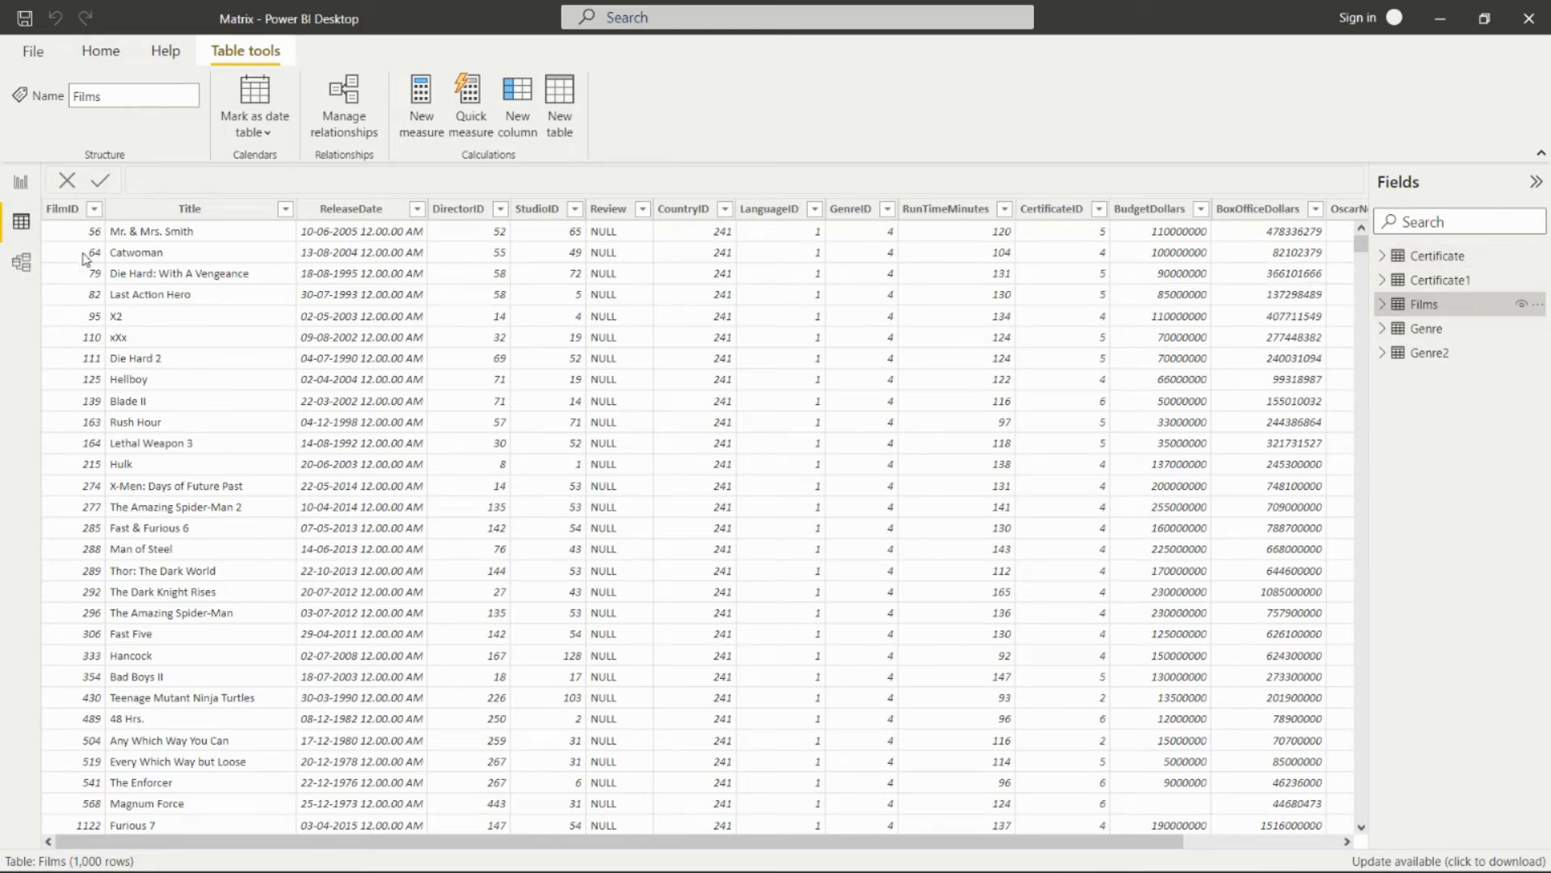
Step: Inspect the Films columns in turn, from FilmID through BudgetDollars
click(63, 213)
click(197, 210)
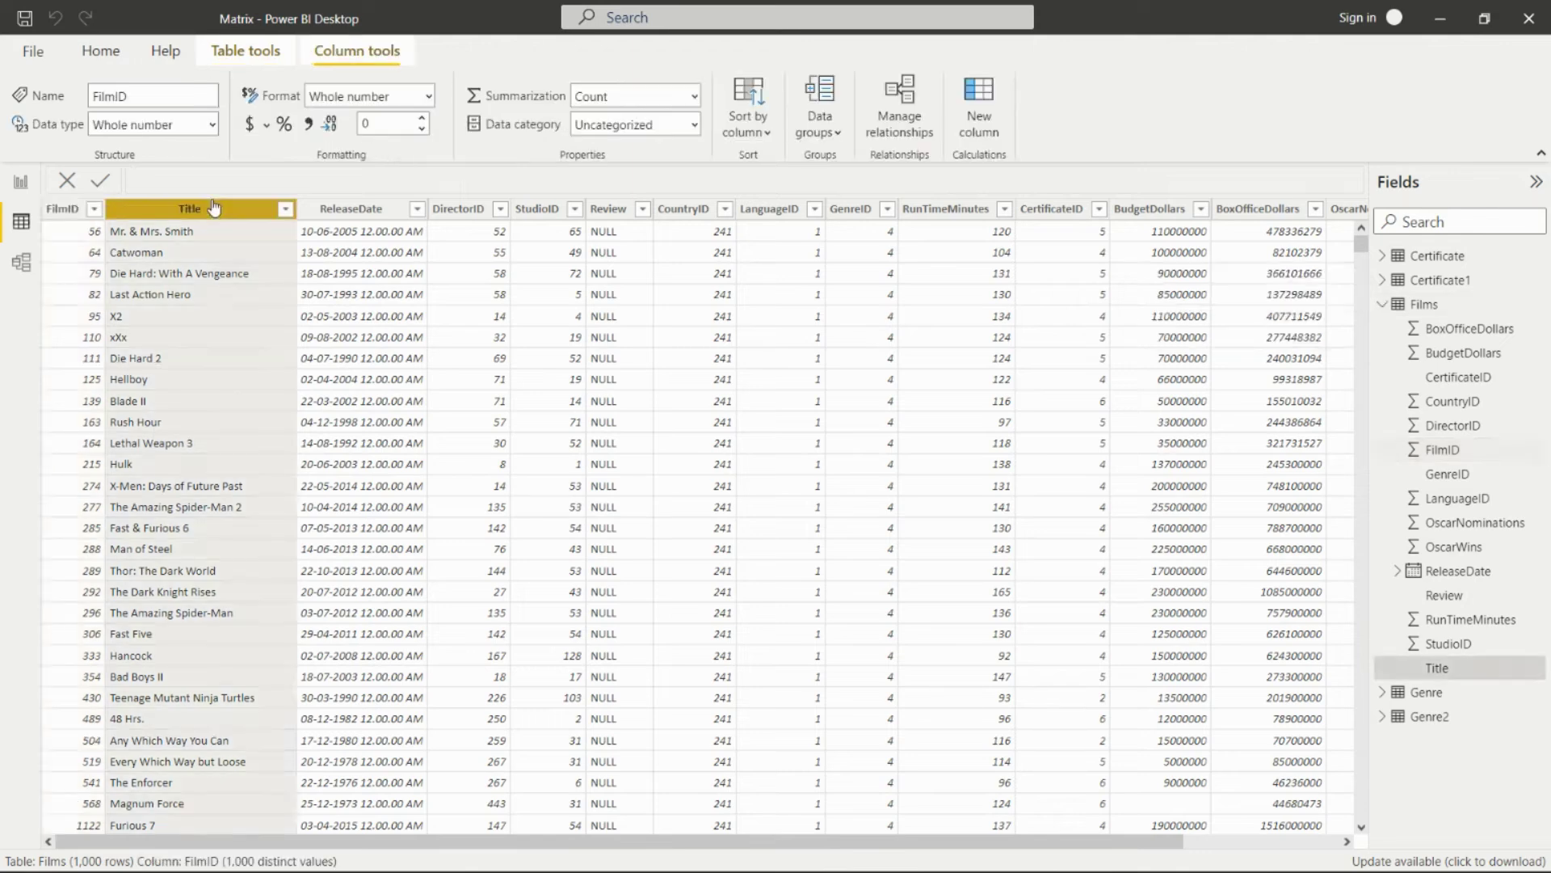
click(386, 212)
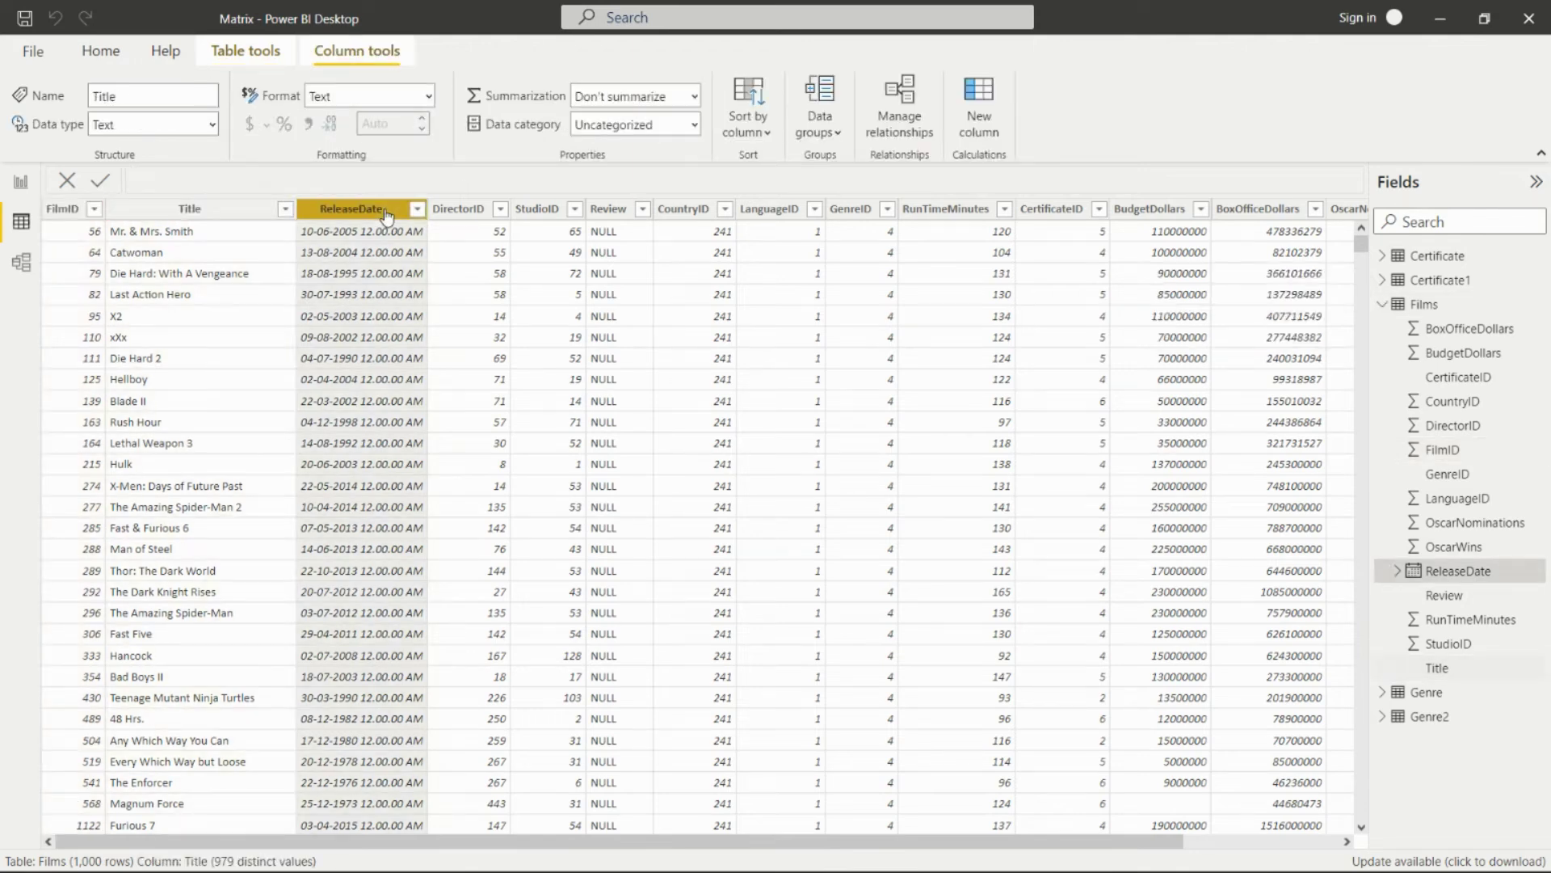
click(459, 211)
click(551, 212)
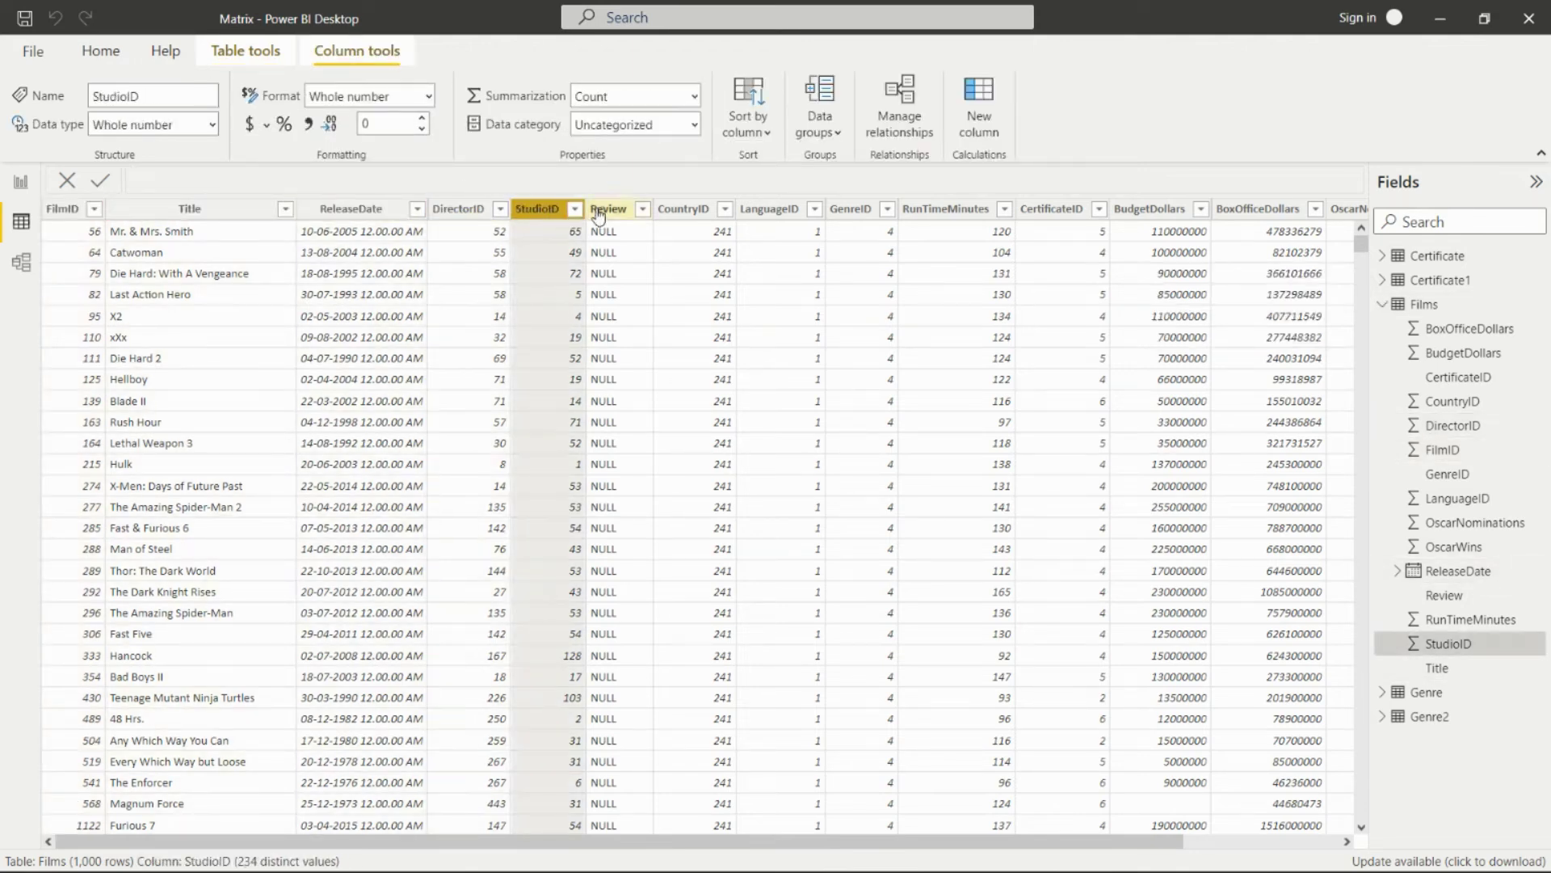
click(604, 211)
click(688, 211)
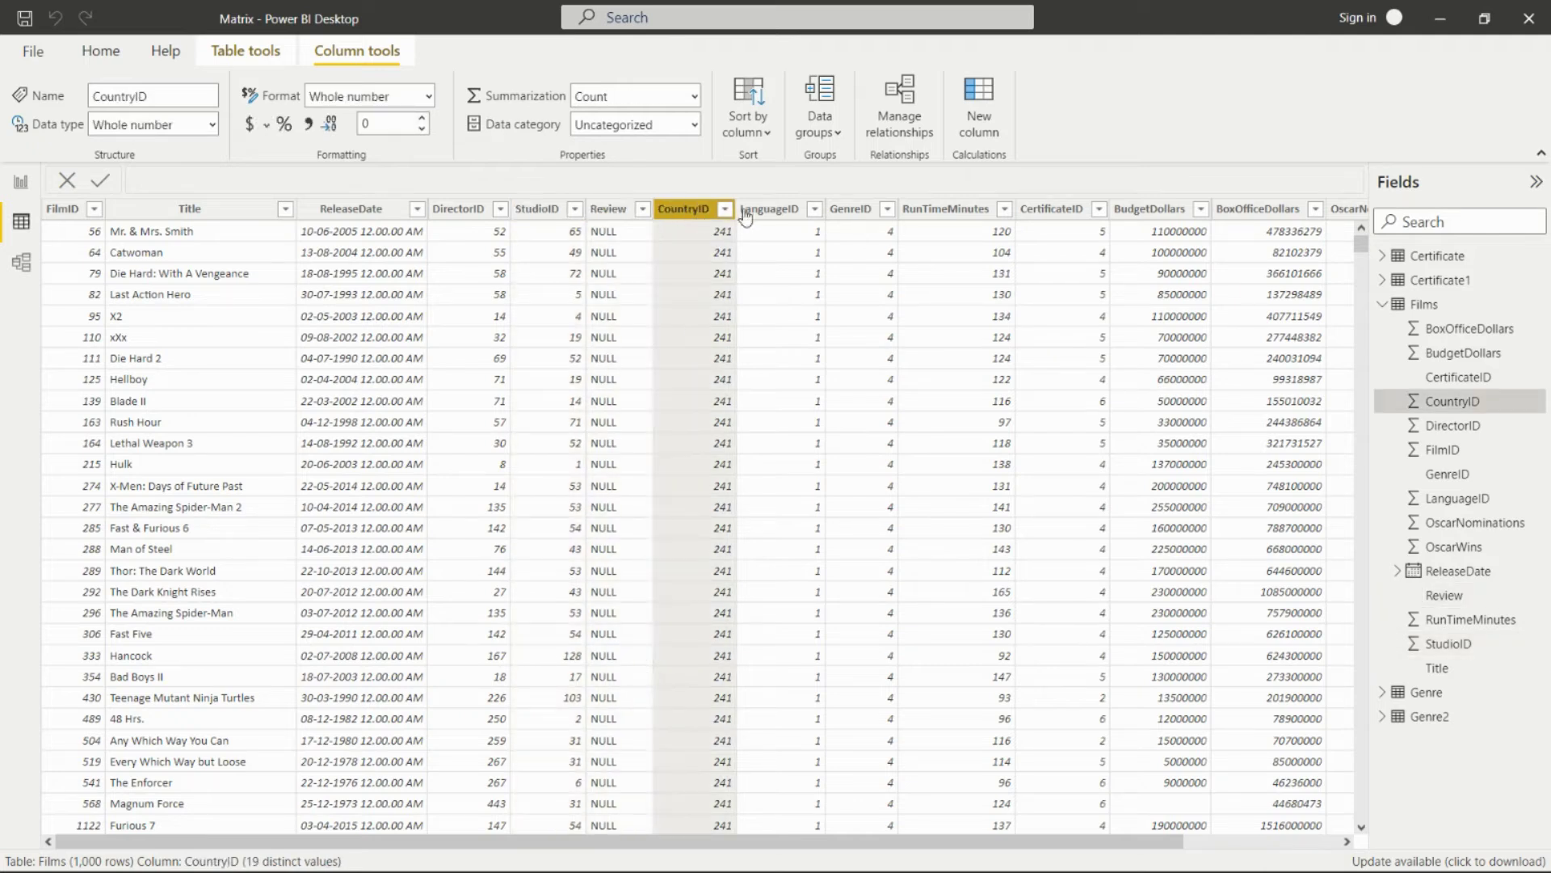
click(790, 214)
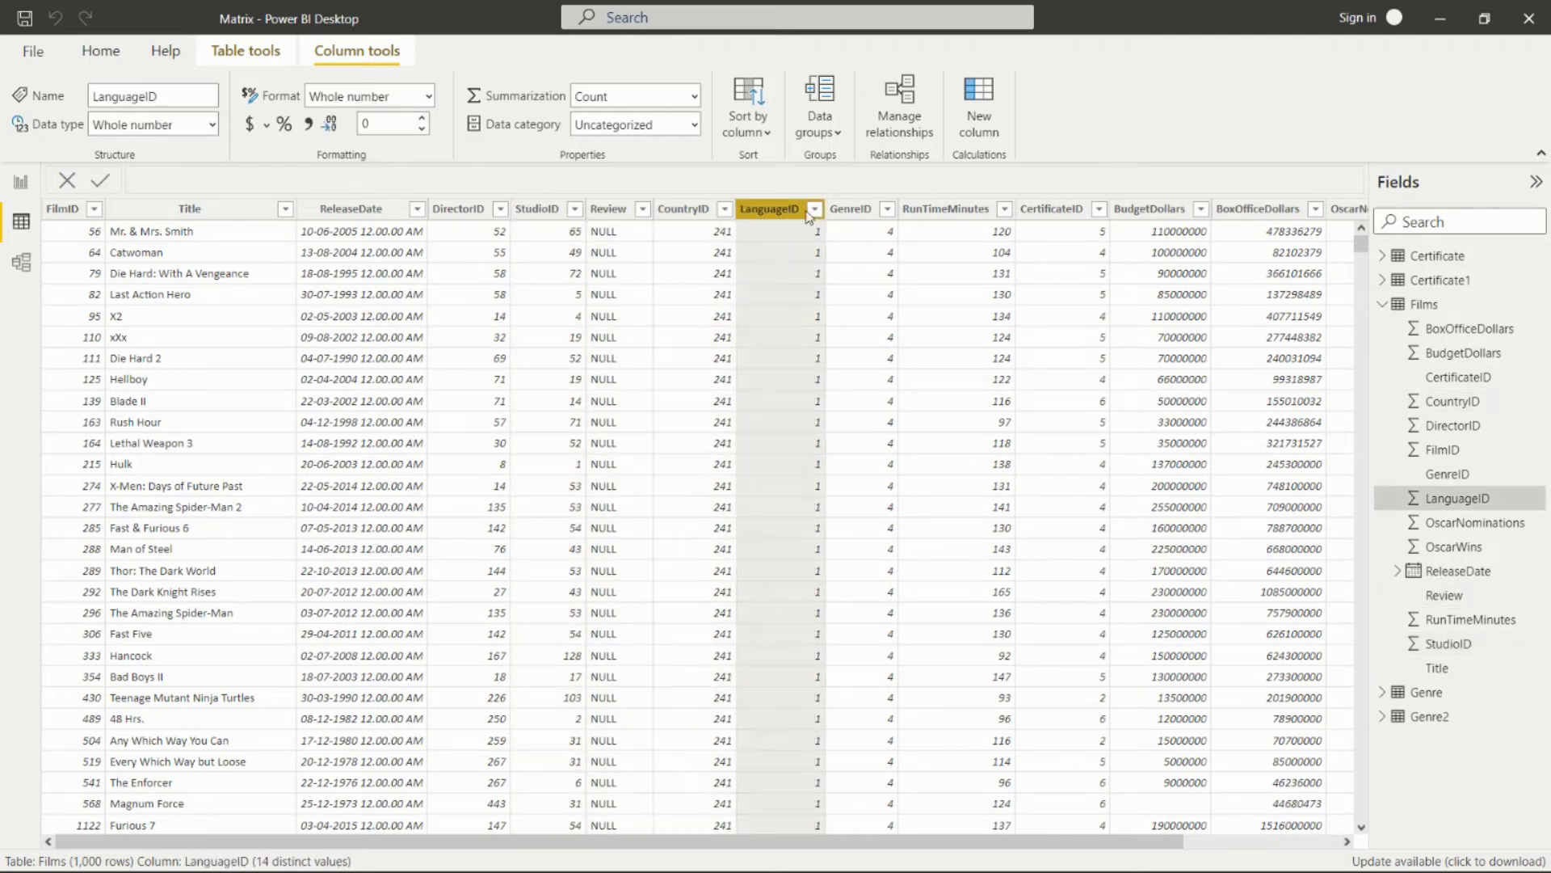
click(861, 212)
click(941, 212)
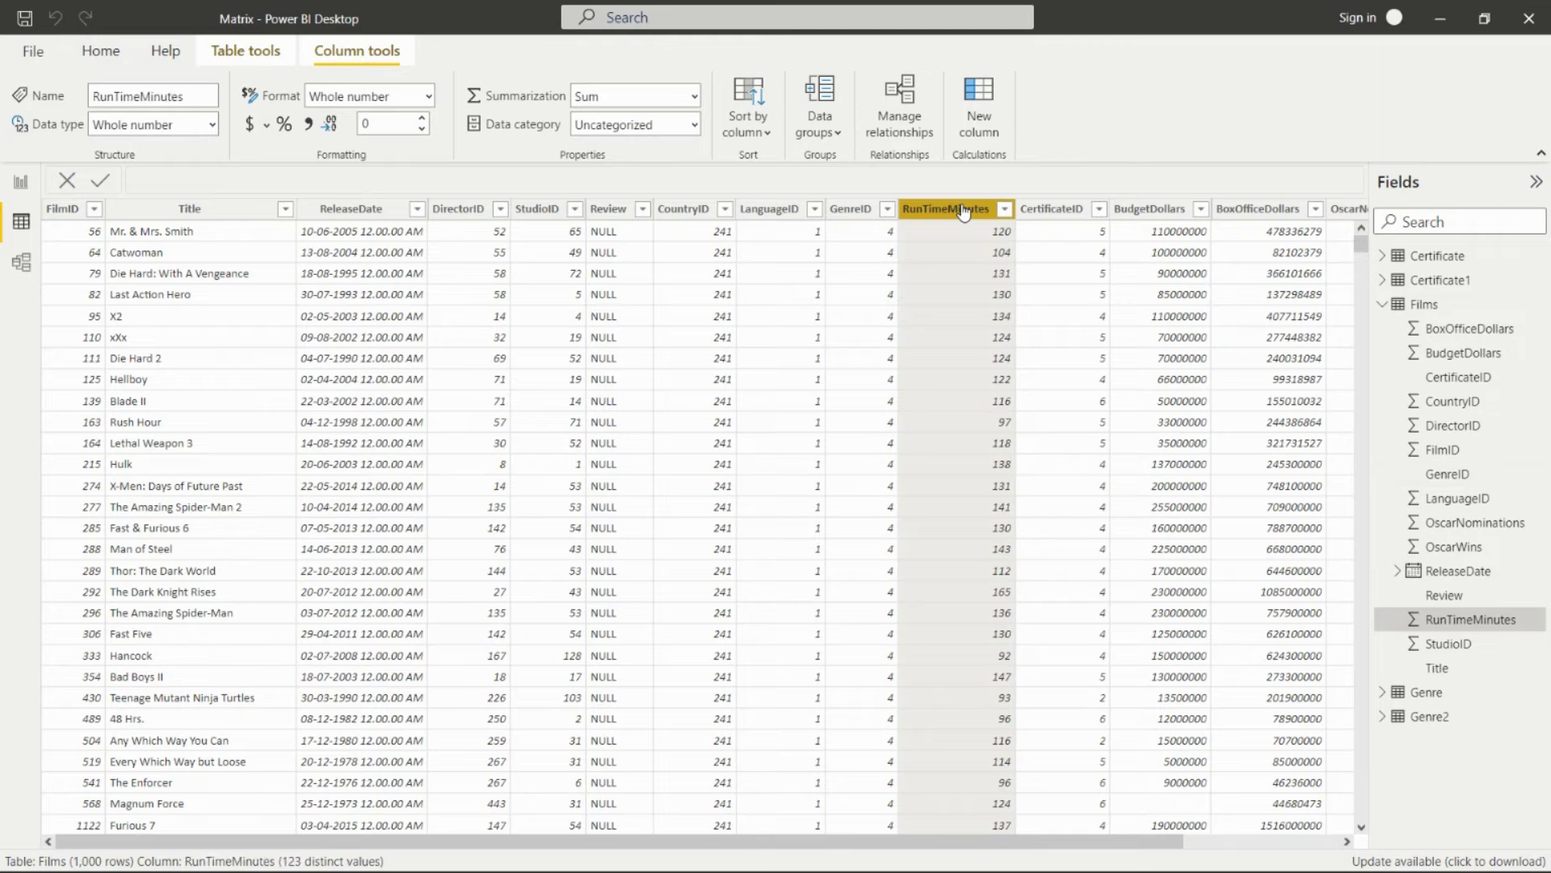
click(1039, 215)
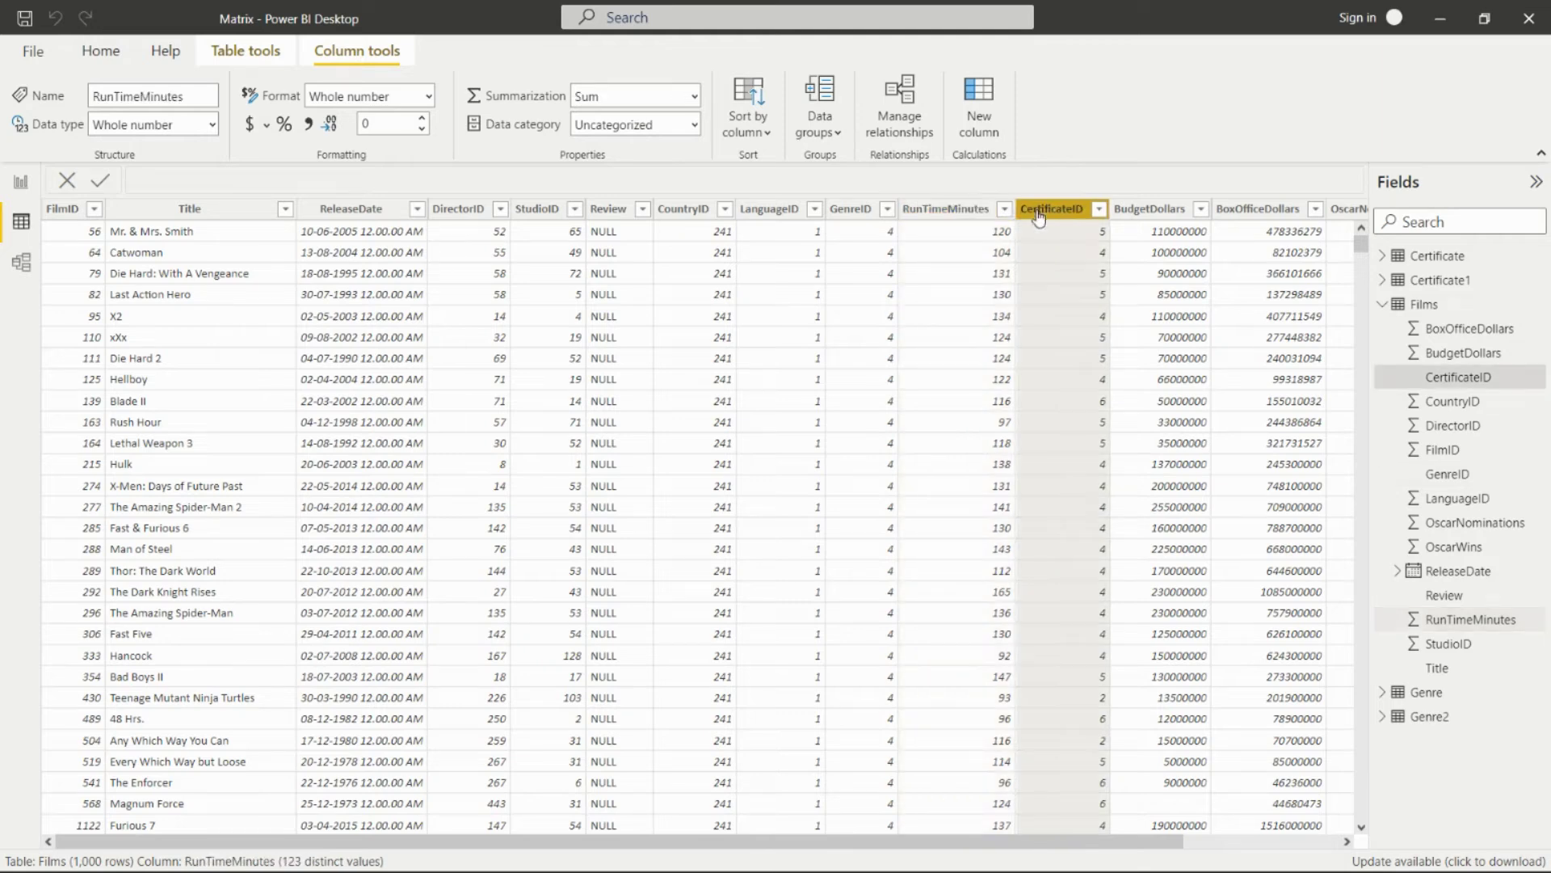
click(1141, 212)
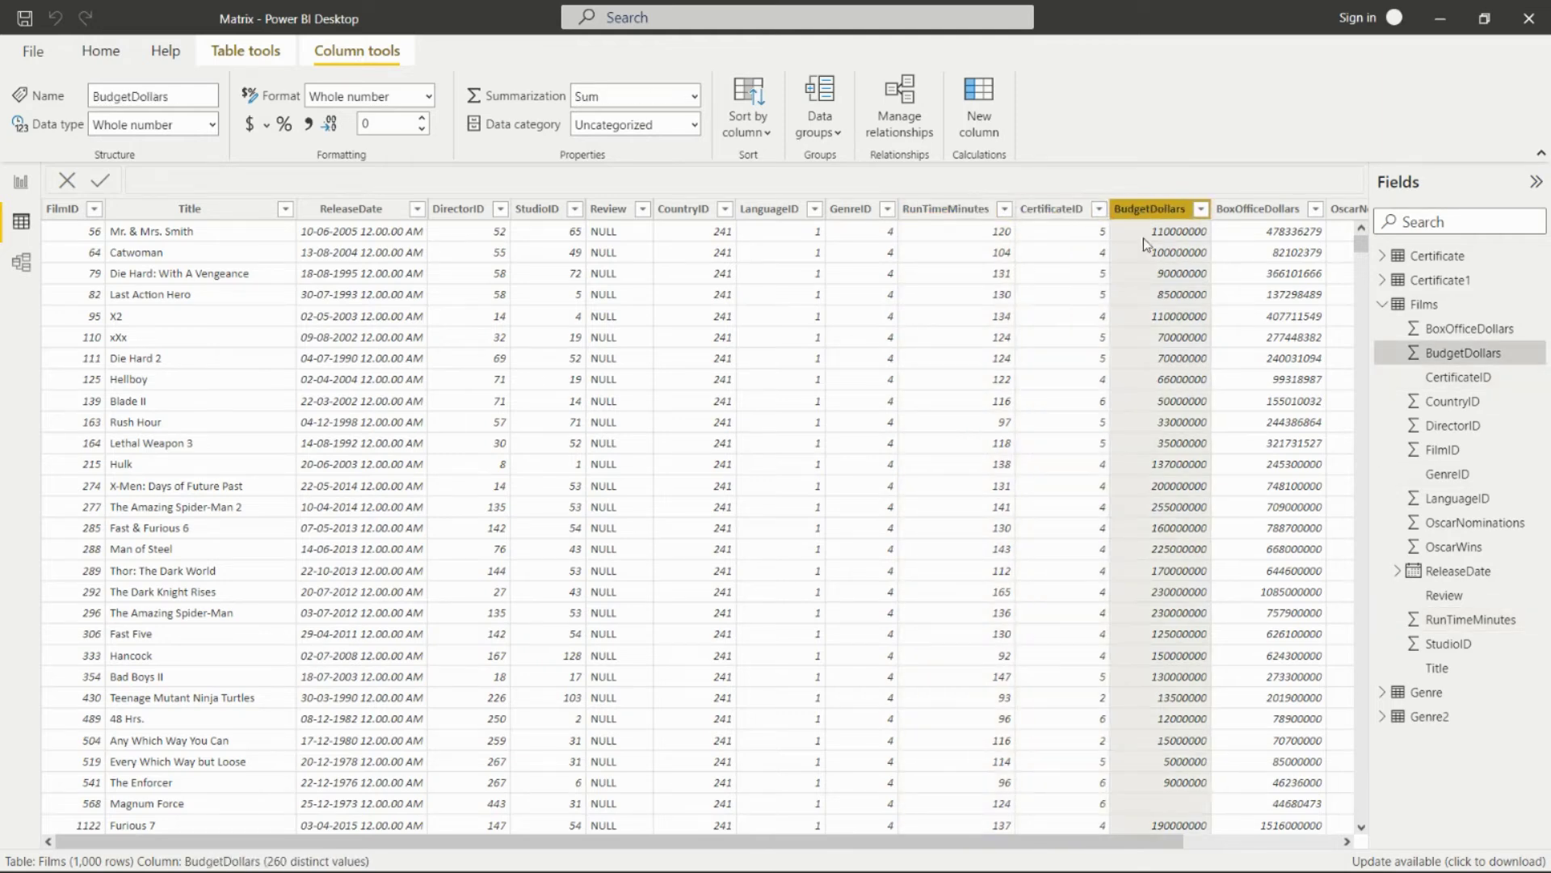
Step: Check the CertificateID, BoxOfficeDollars and Oscar columns, then show the Certificate table's seven rows
click(1106, 829)
drag(1112, 843, 1291, 845)
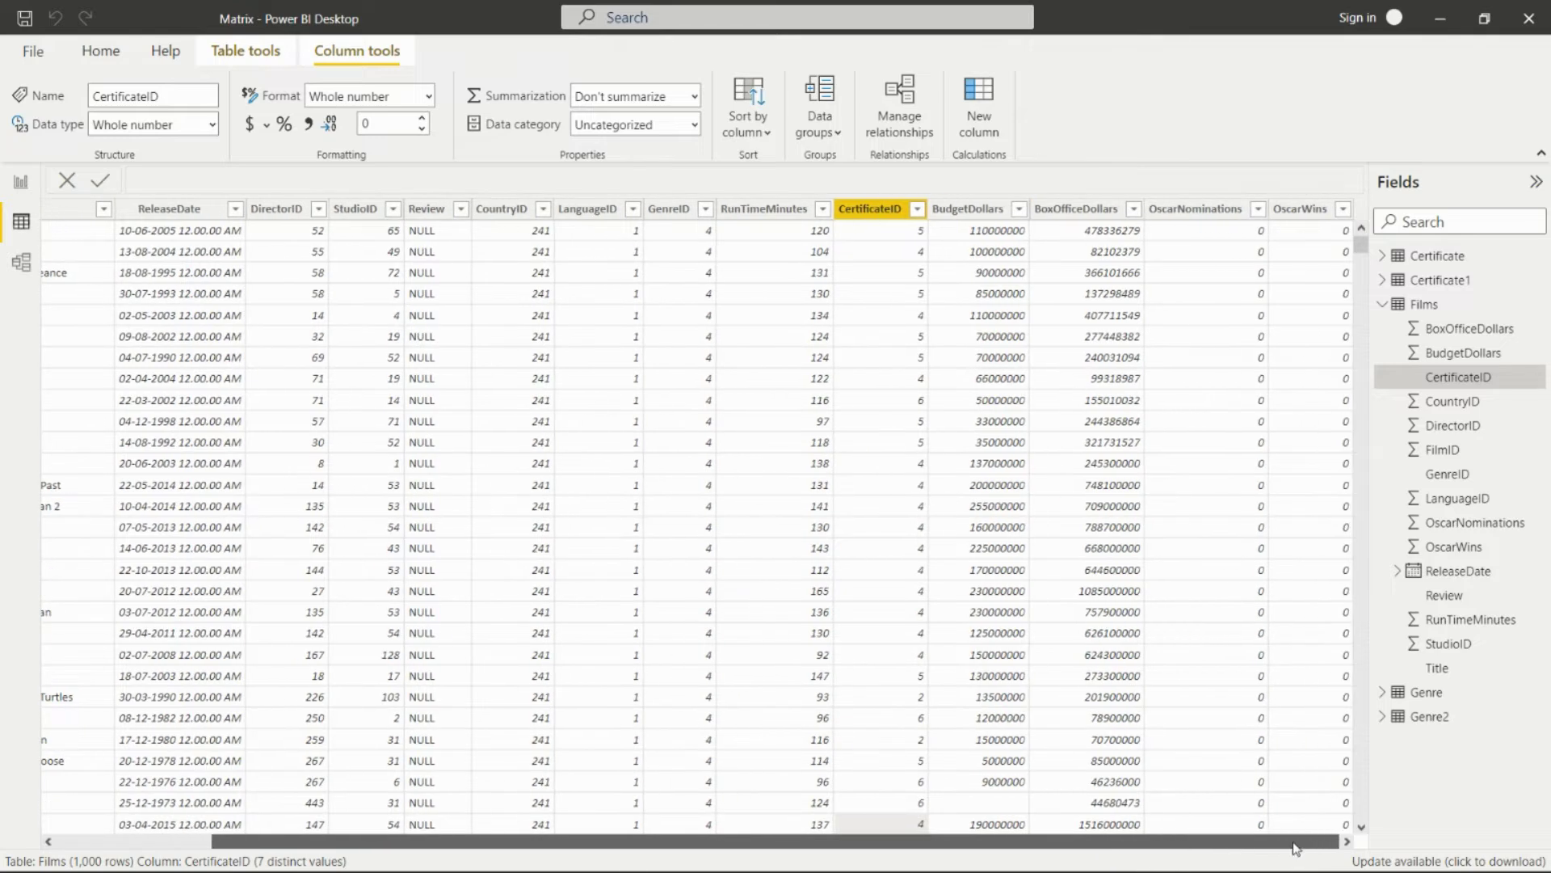
click(1083, 210)
click(1205, 213)
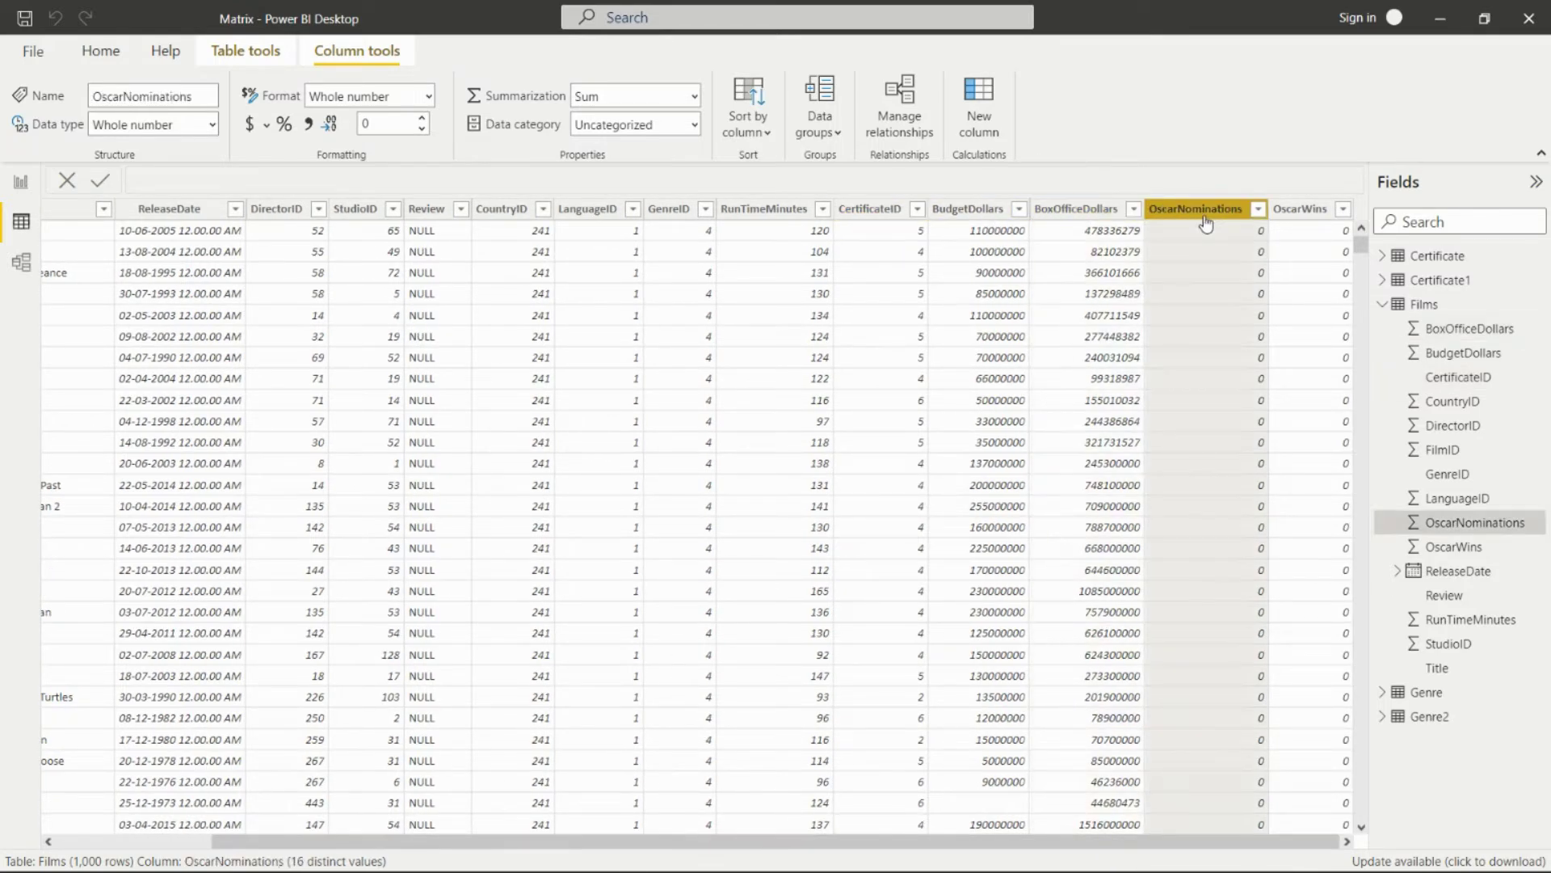
click(1296, 211)
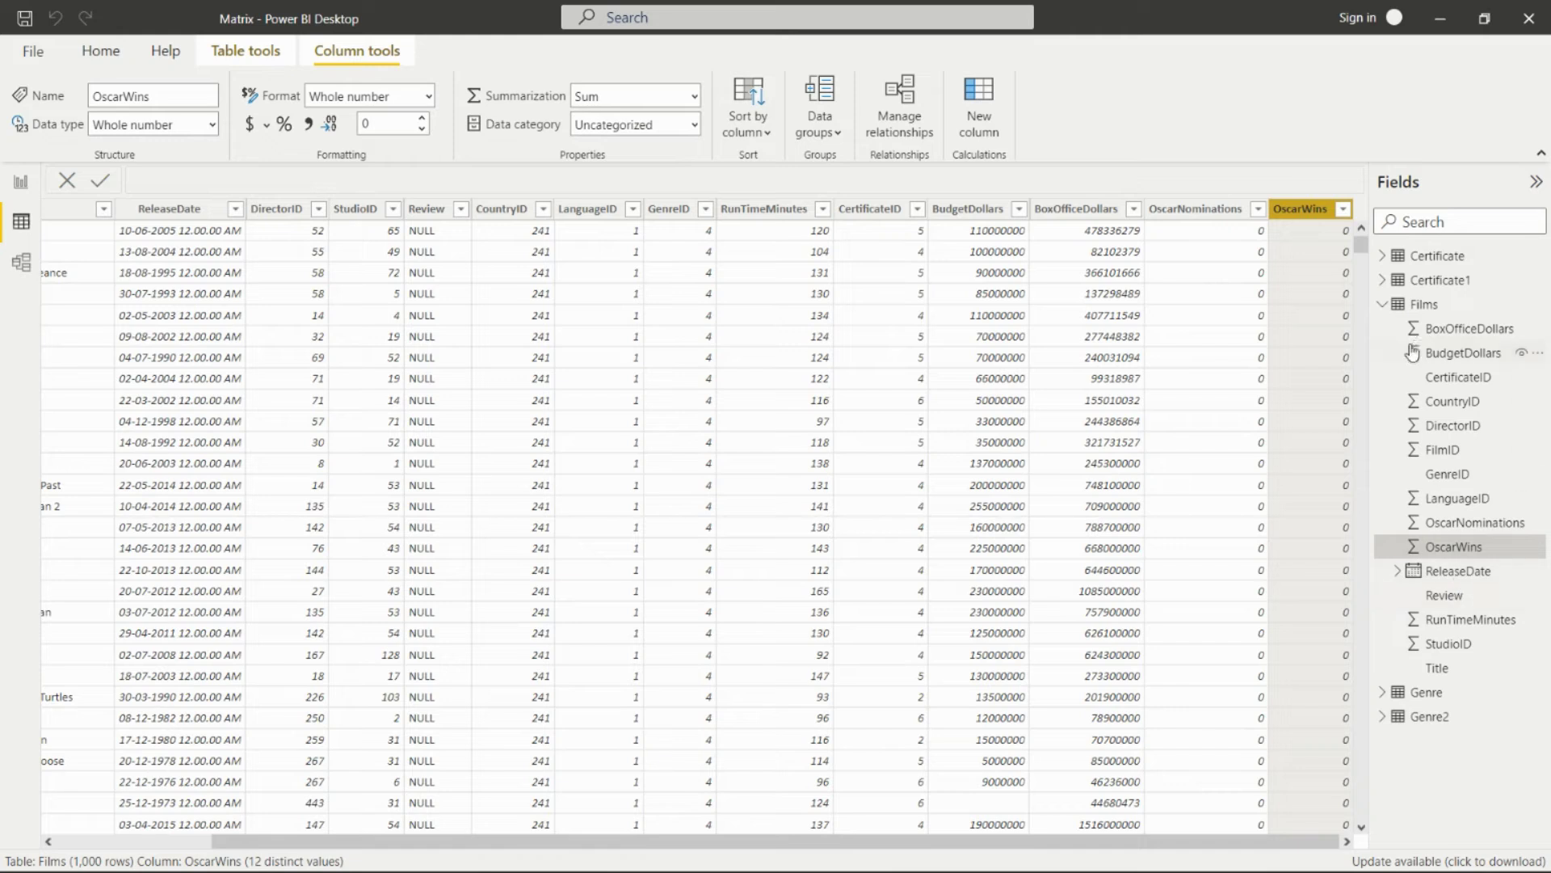
click(1419, 260)
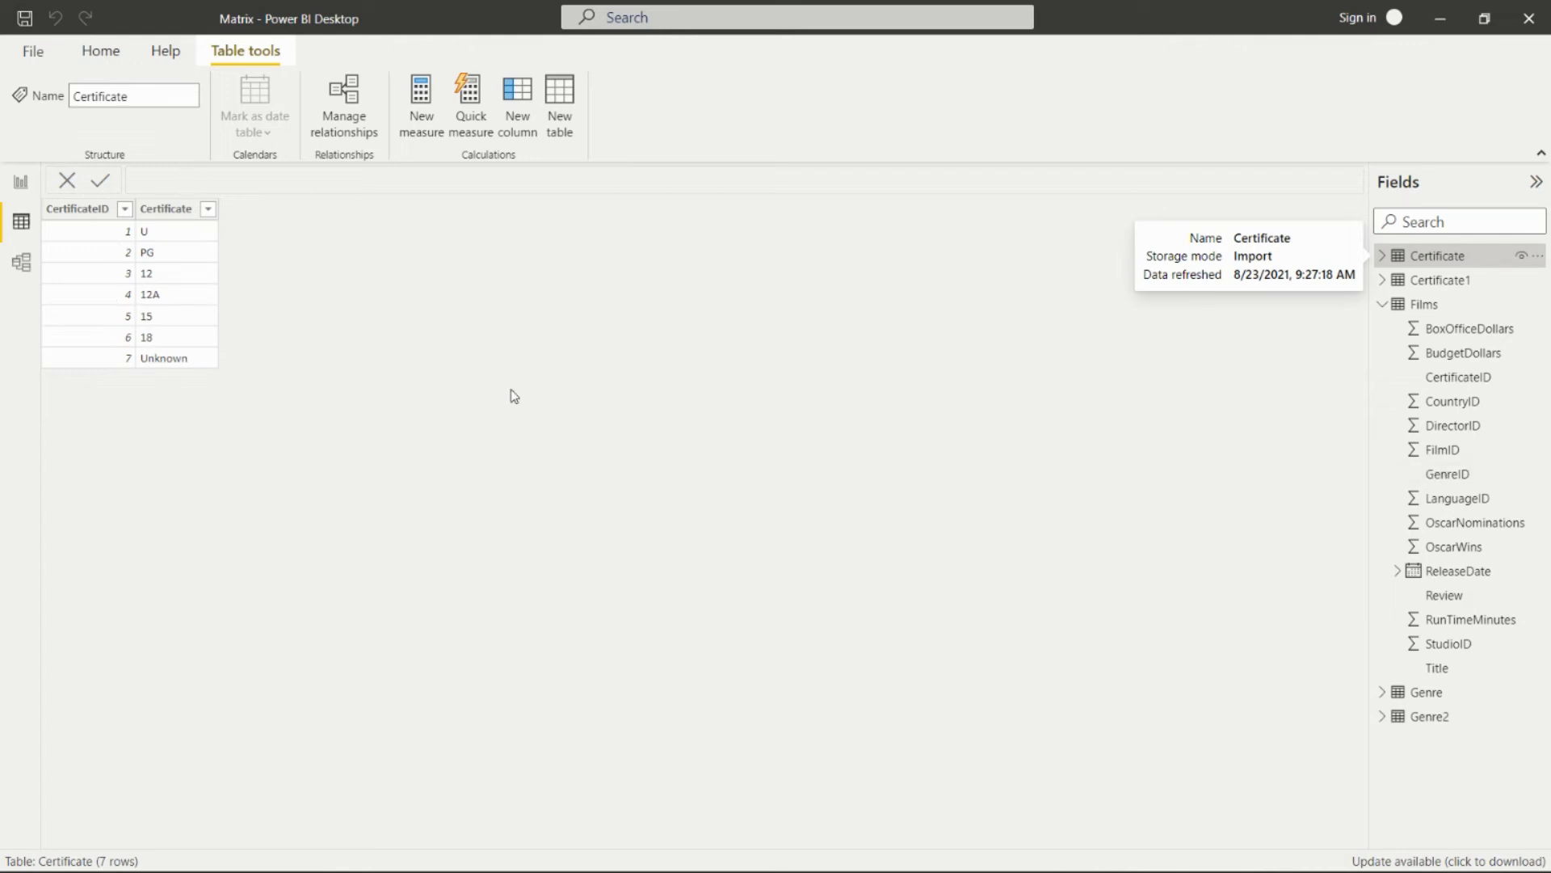
Step: Collapse the Films fields, view the Genre table's data, then switch to the model diagram
click(1383, 305)
click(1424, 328)
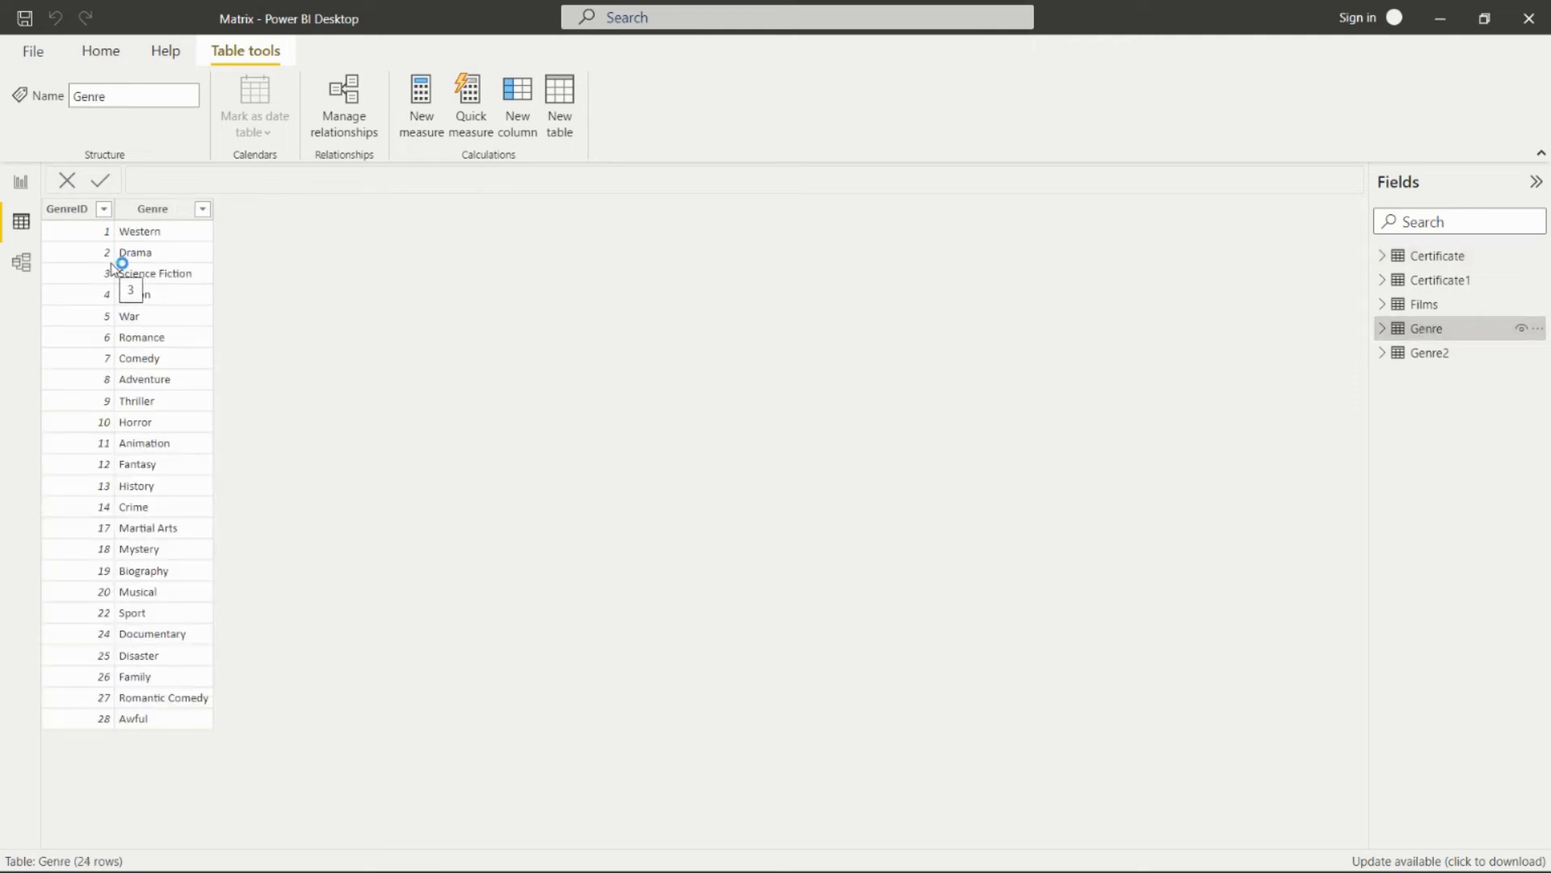
click(23, 262)
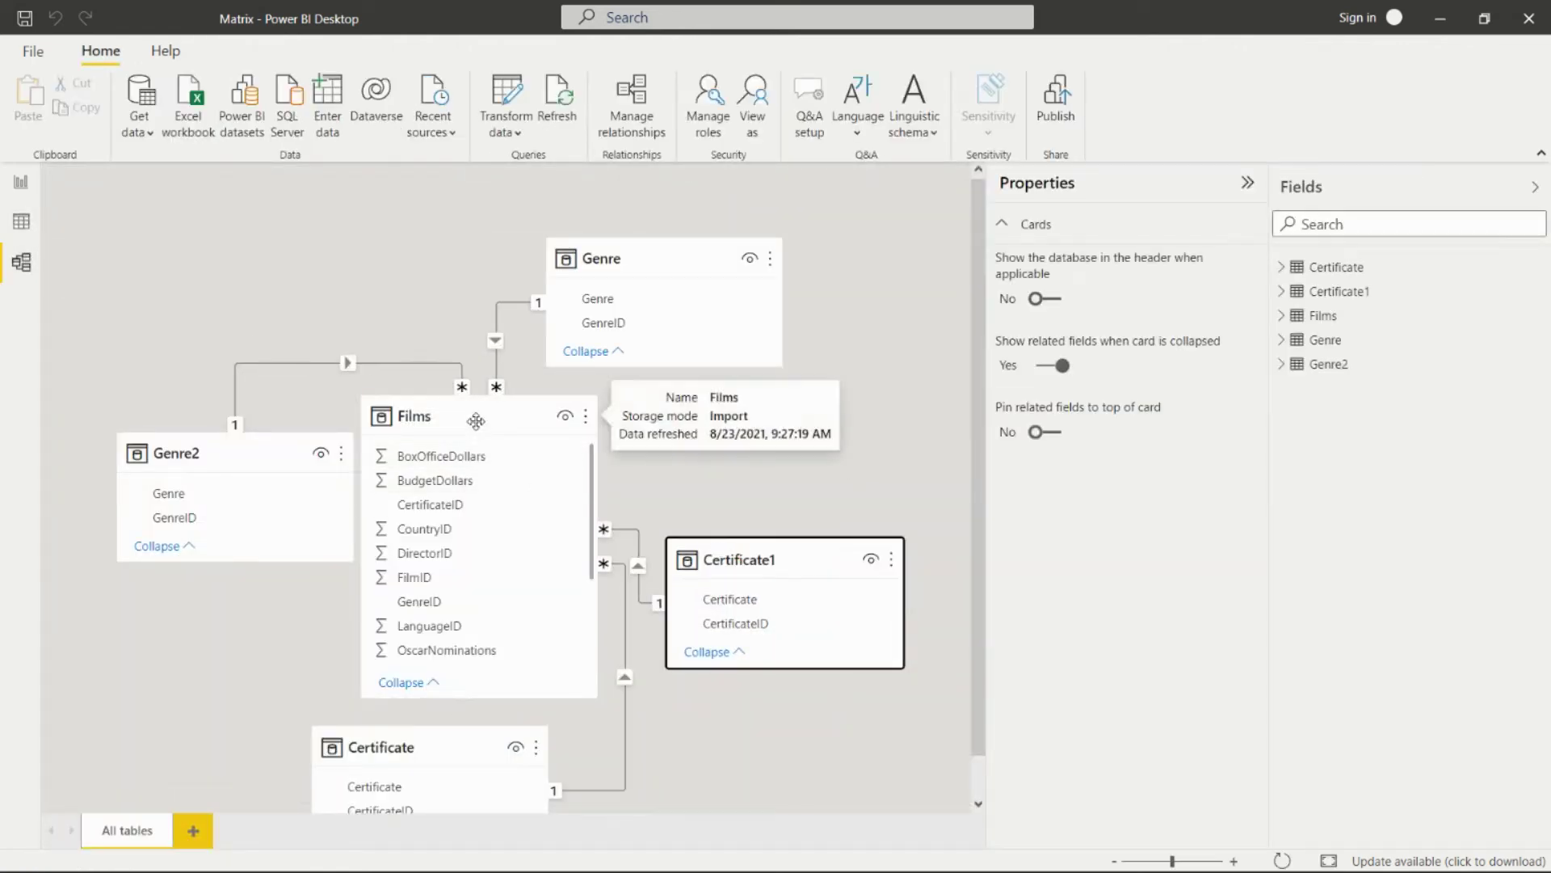
Step: Nudge and shrink the Films card from top, side and bottom, and move Genre2 up
drag(477, 418, 506, 414)
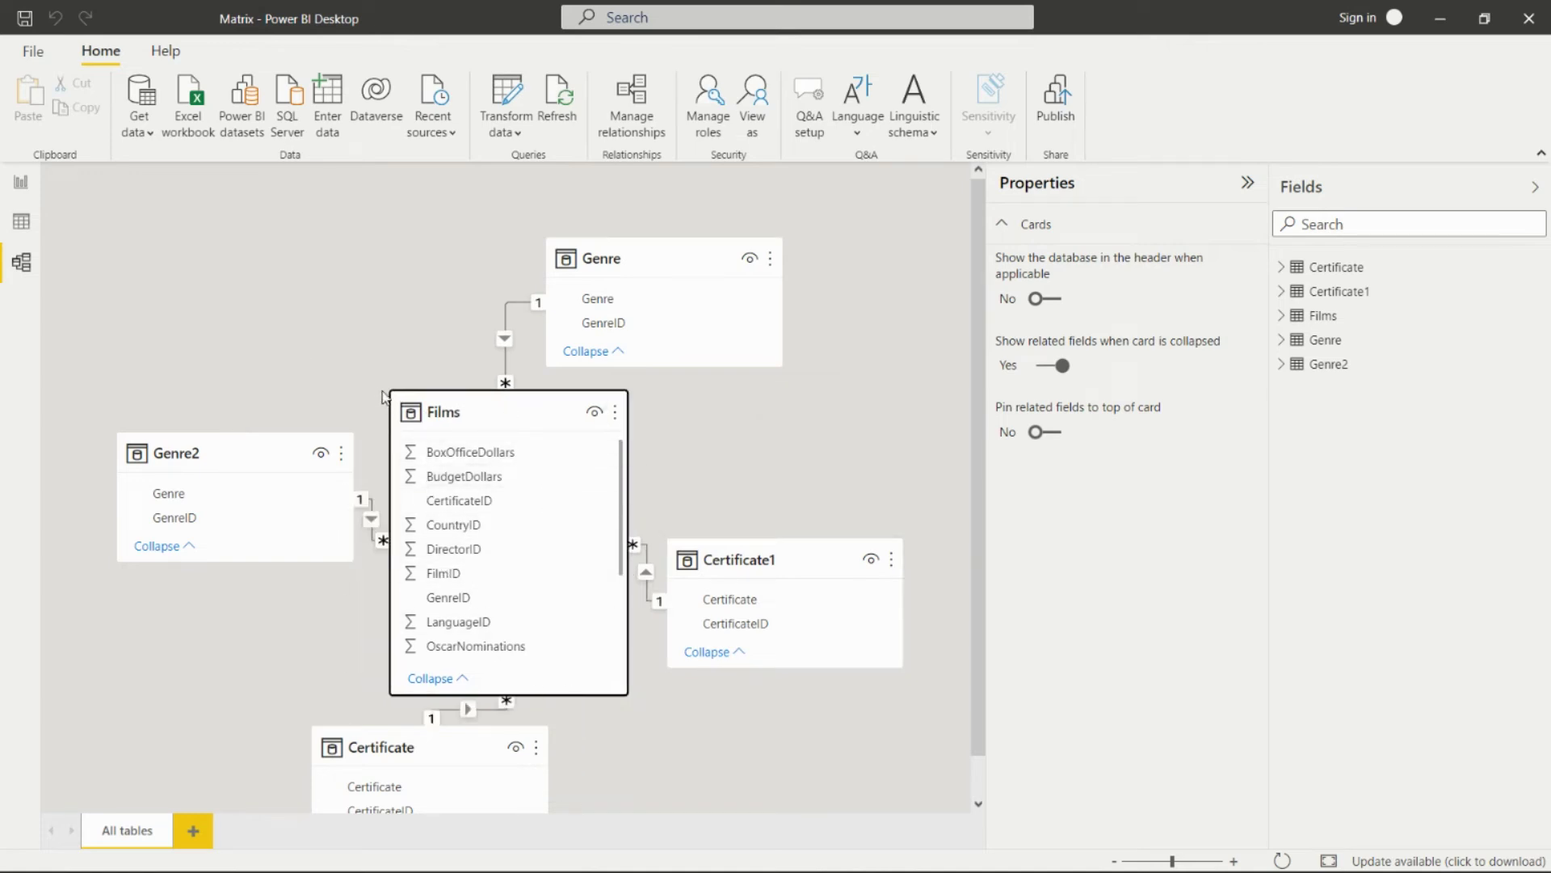
drag(397, 392, 397, 457)
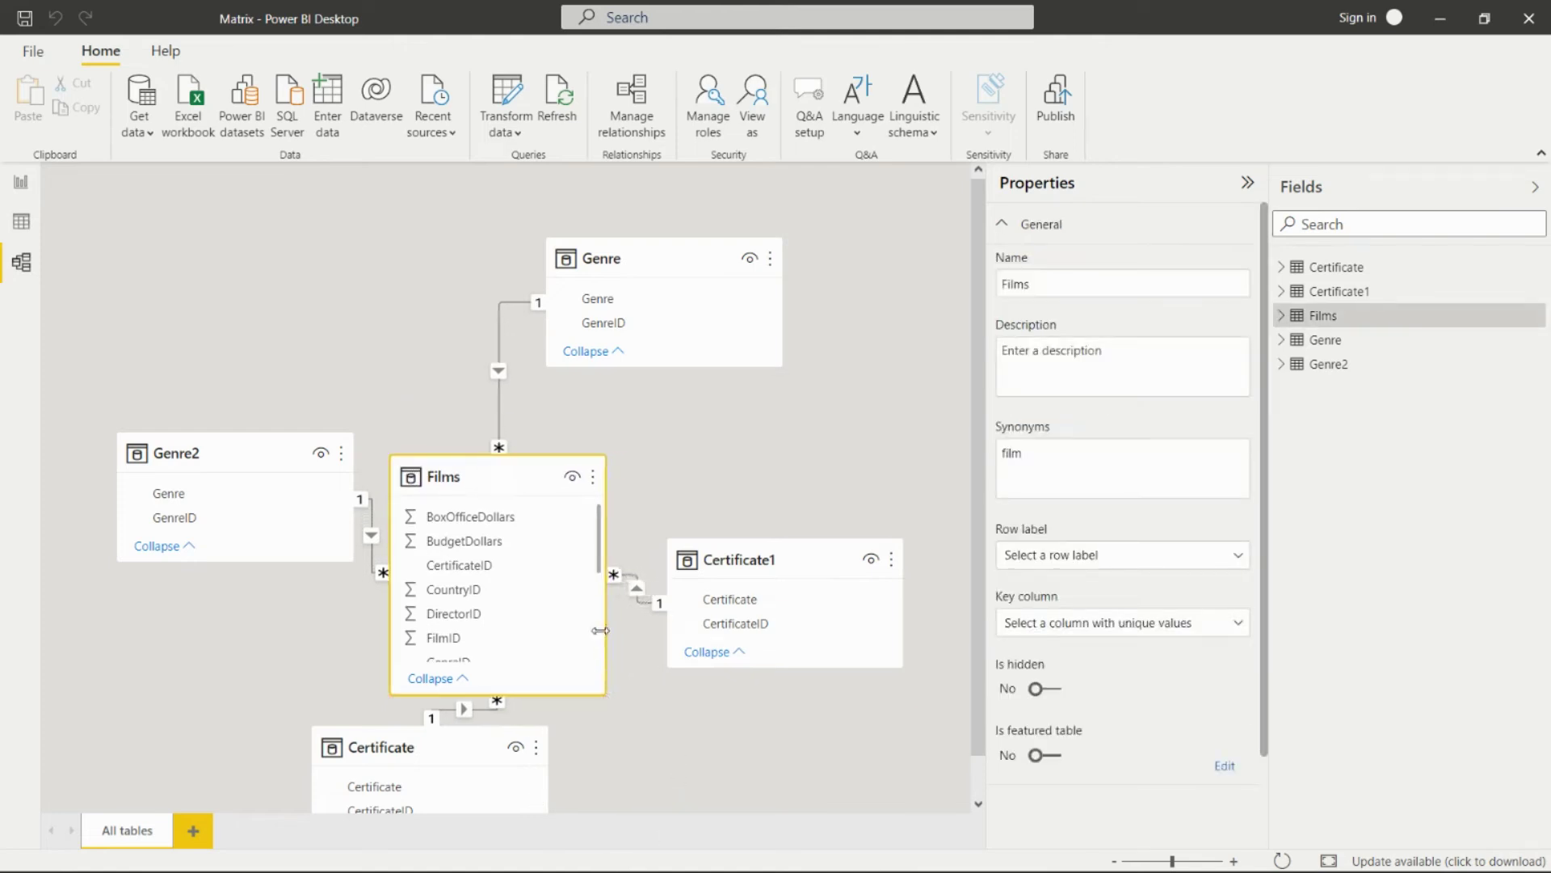
drag(600, 630, 596, 631)
drag(523, 694, 533, 624)
drag(221, 454, 221, 441)
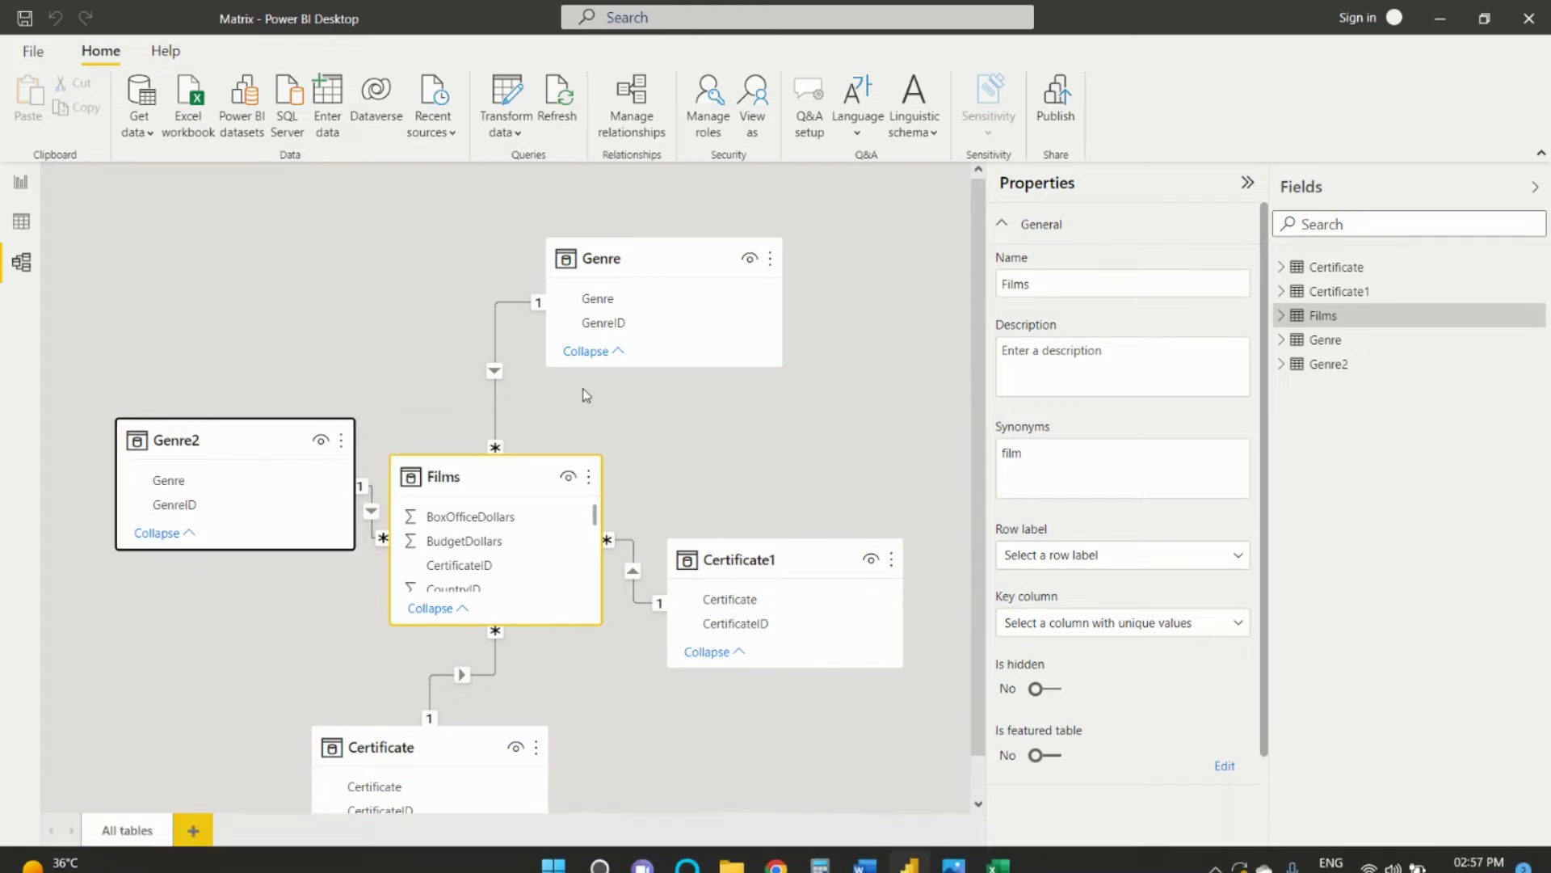
scroll(654, 526, down, 1)
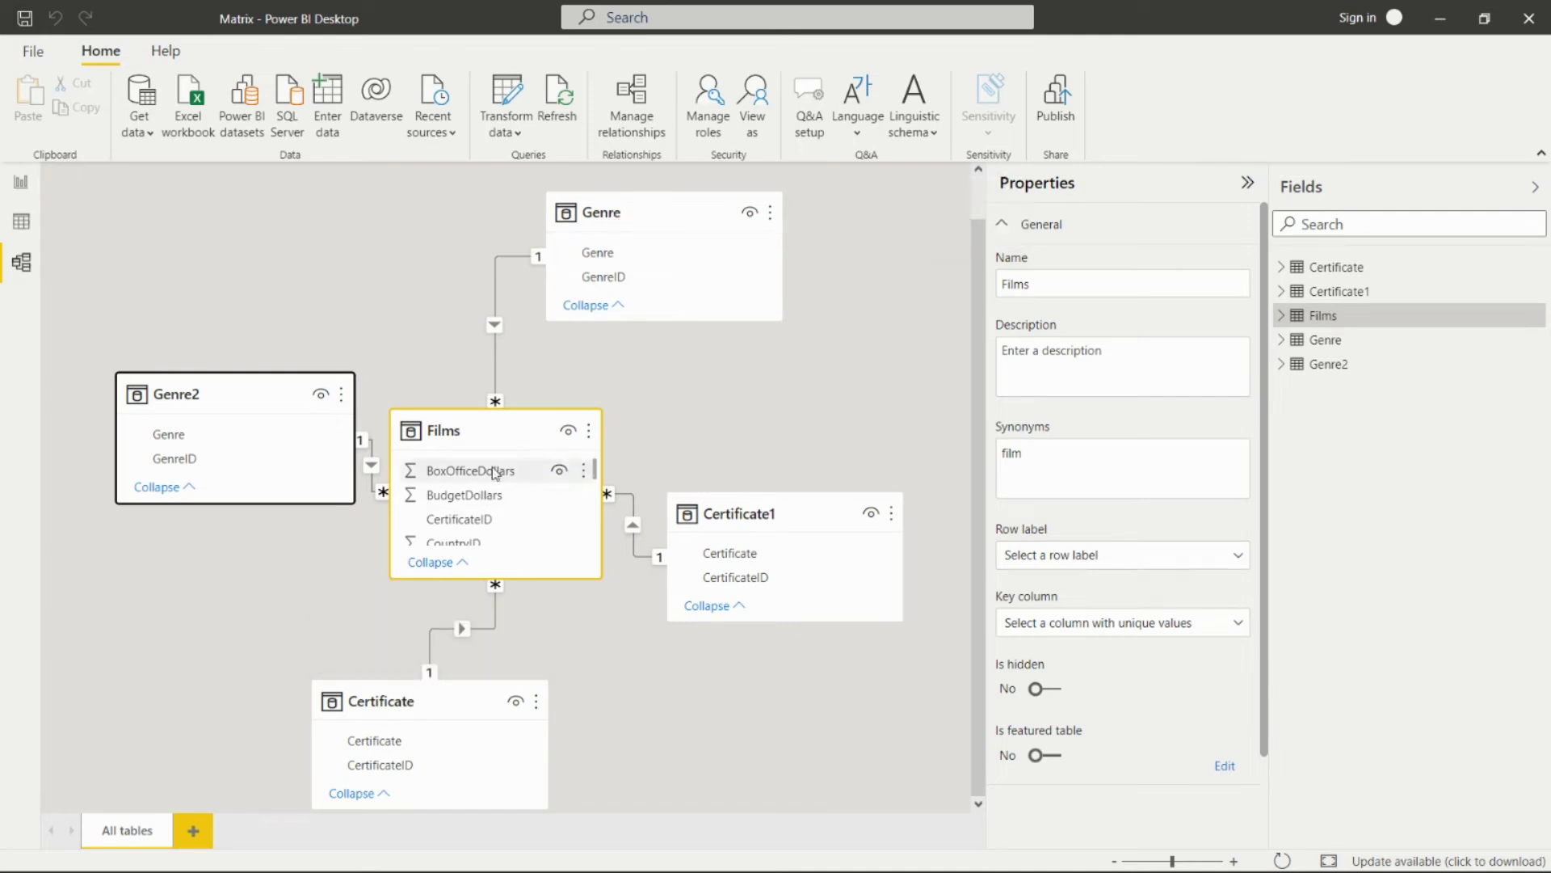
Step: Review and confirm the Films–Genre cross filter direction, then go back to the matrix report page
double_click(495, 265)
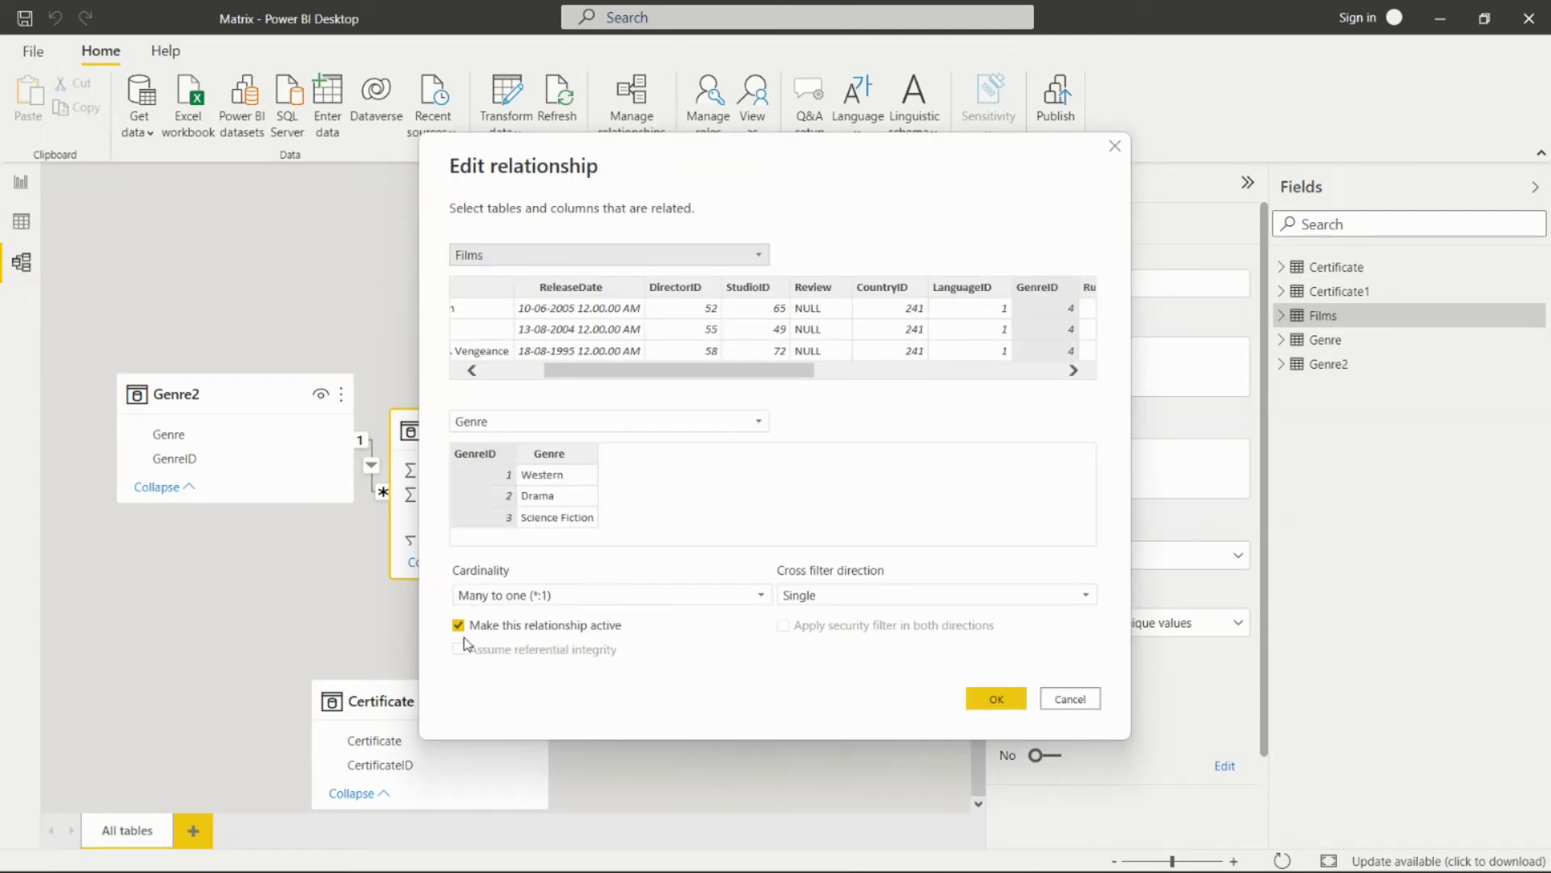
click(866, 600)
click(869, 639)
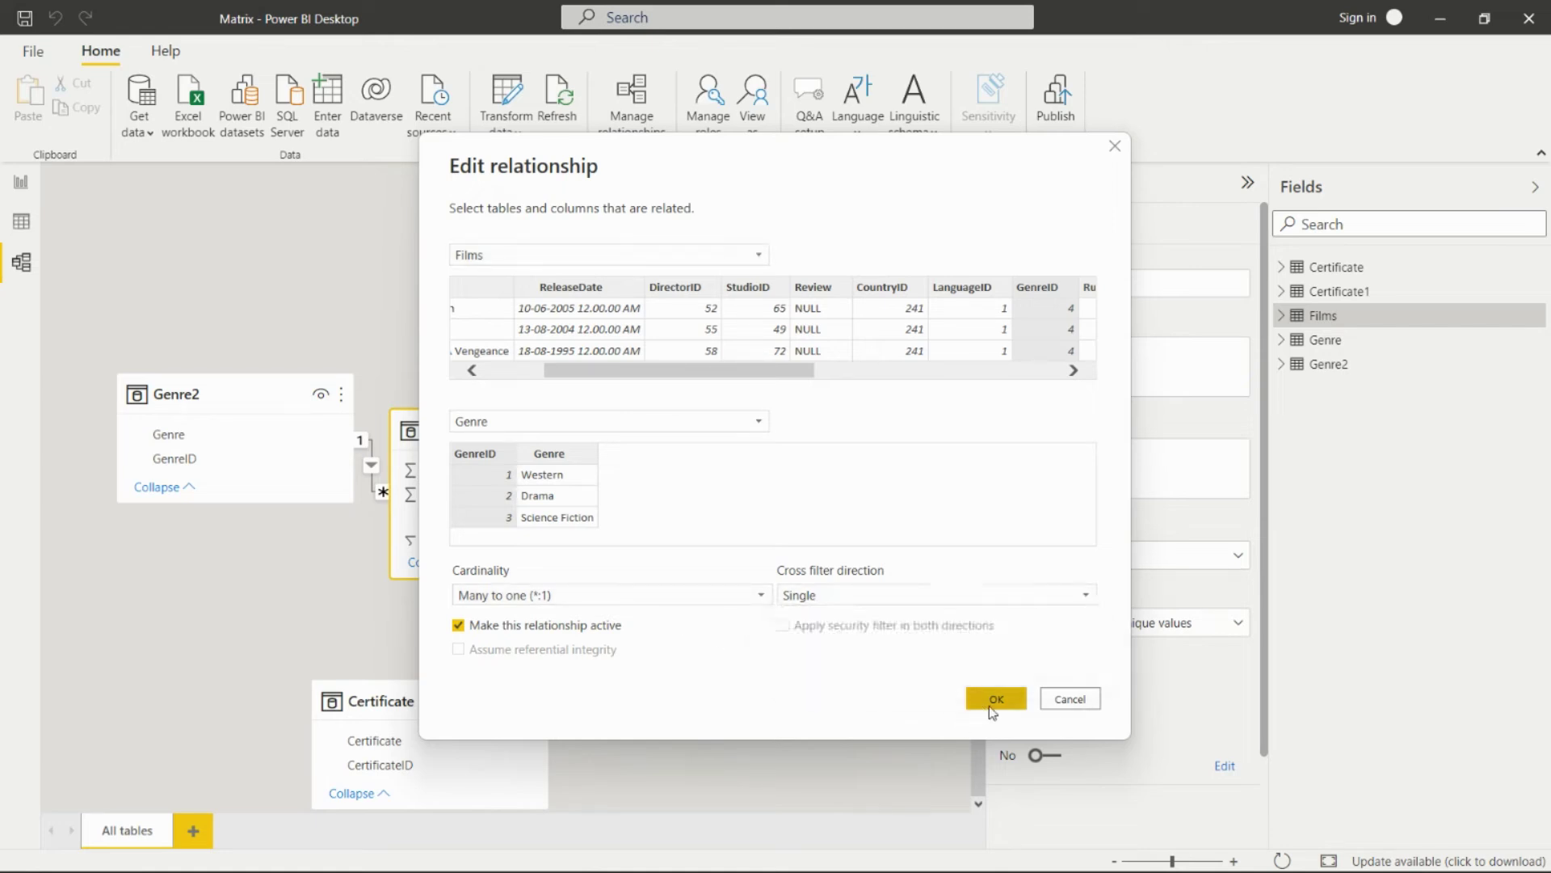
click(990, 699)
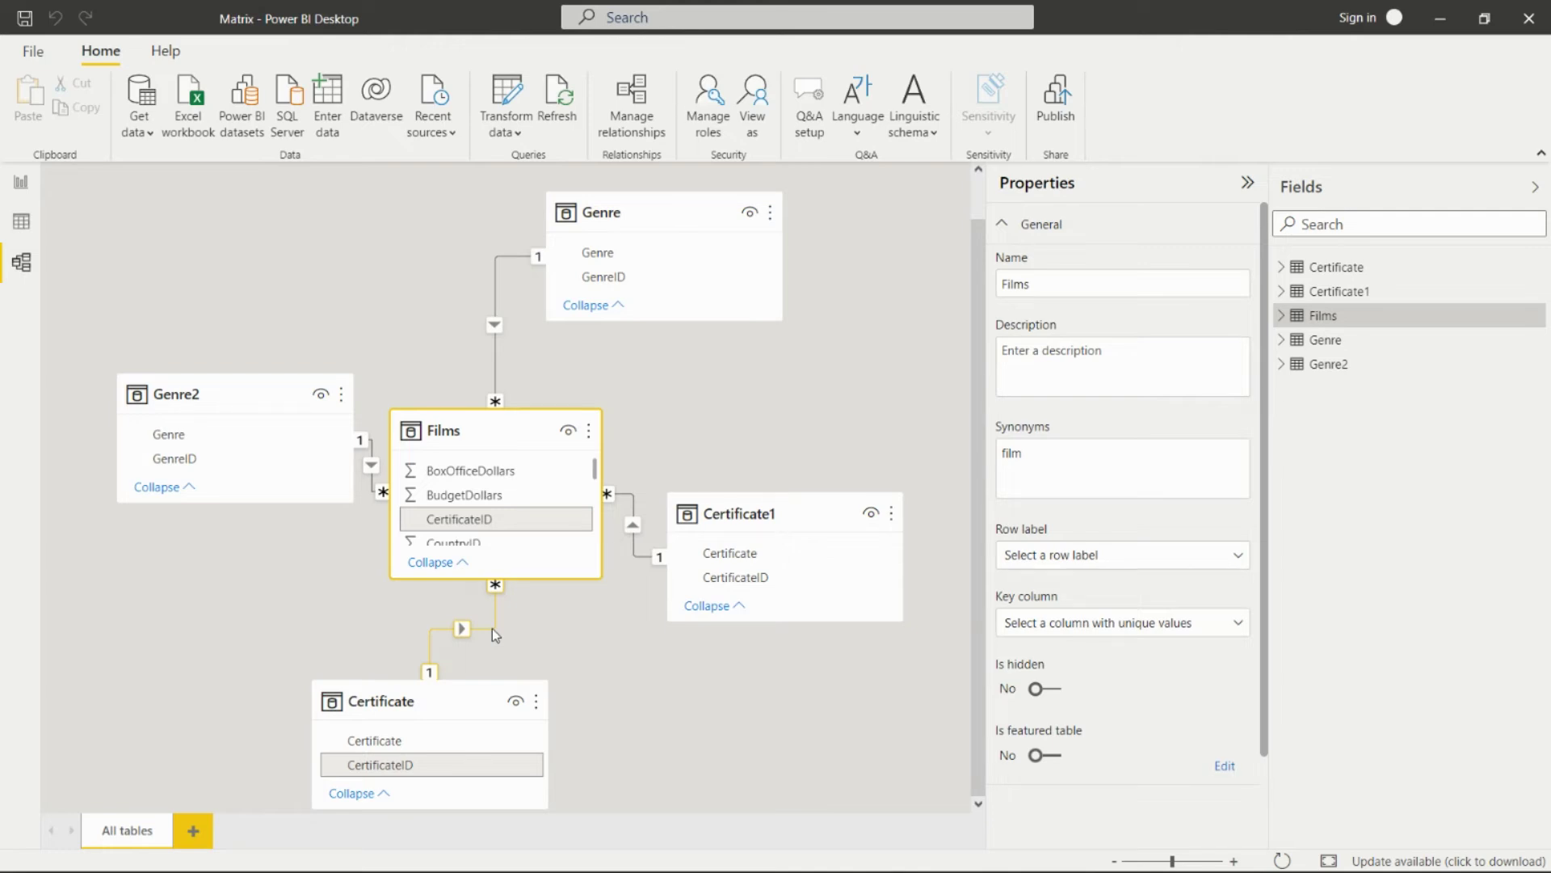
click(22, 182)
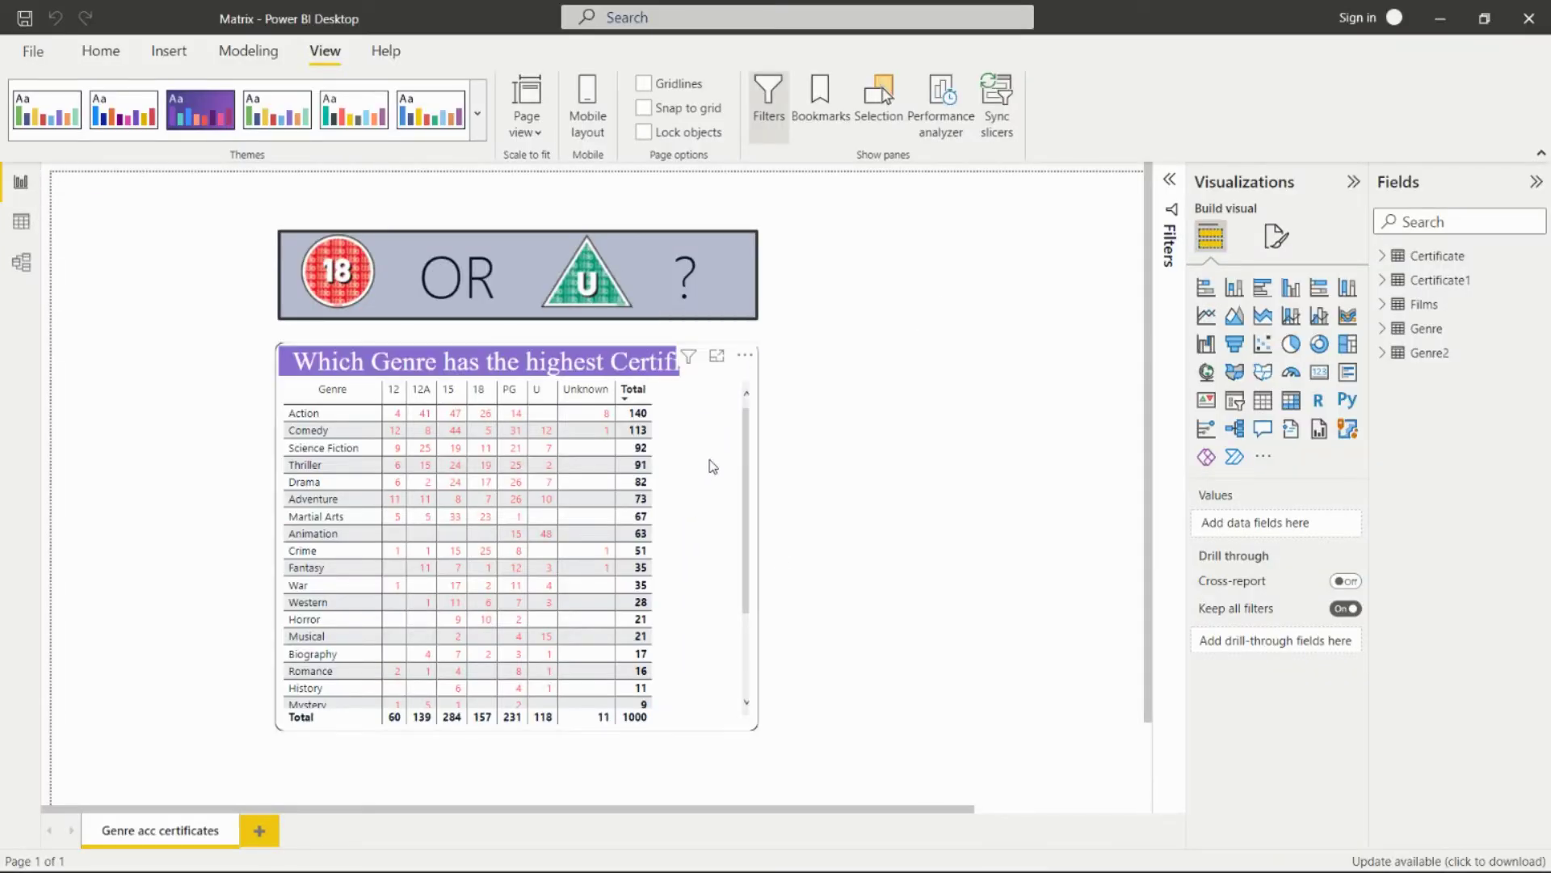
click(702, 434)
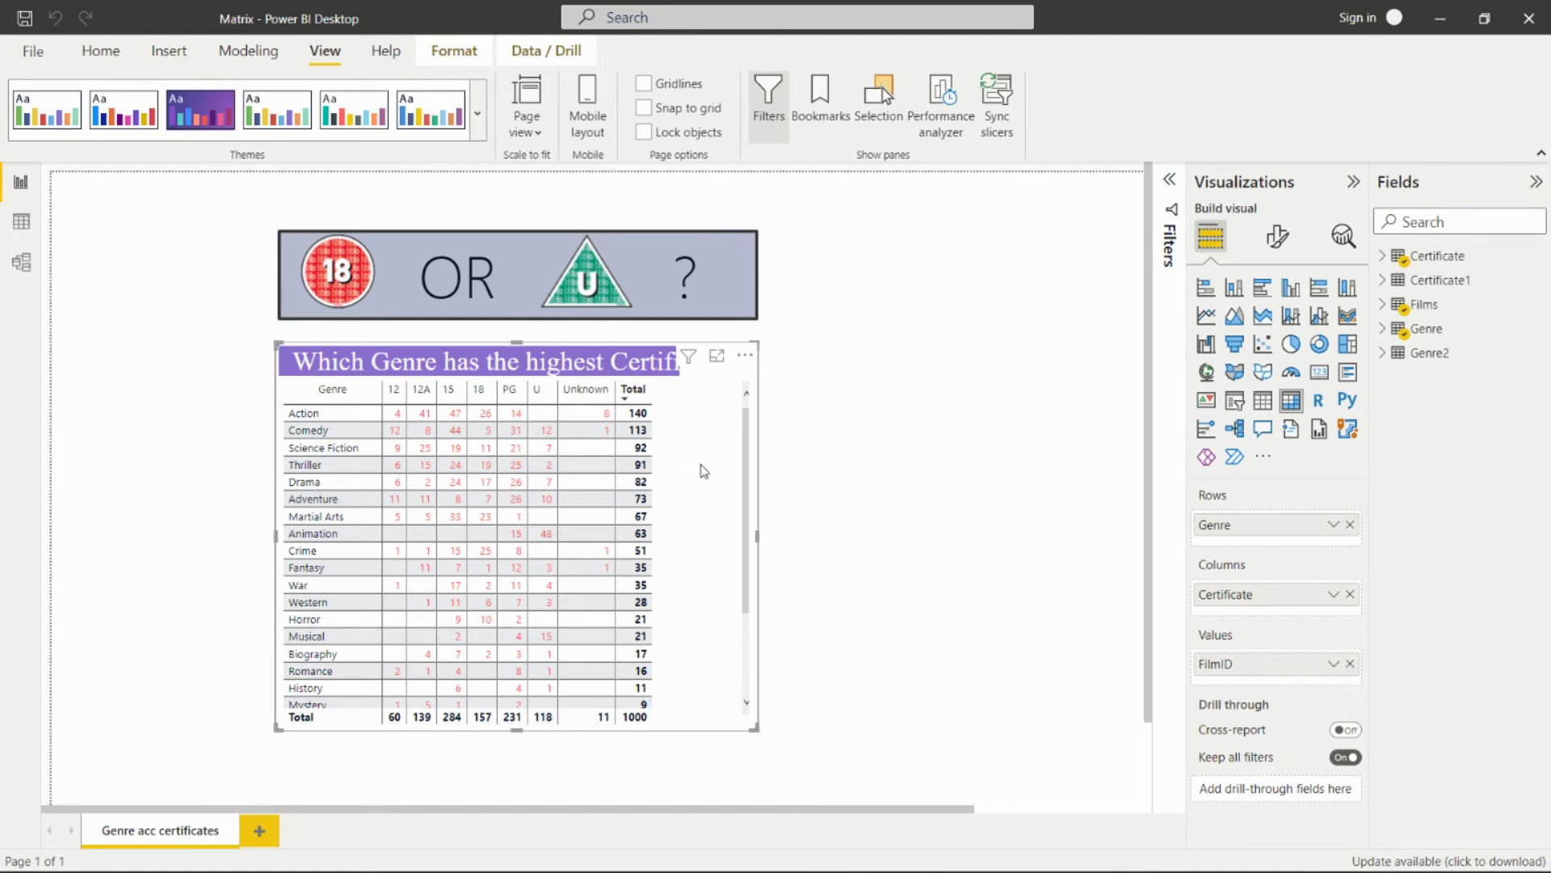
click(1277, 237)
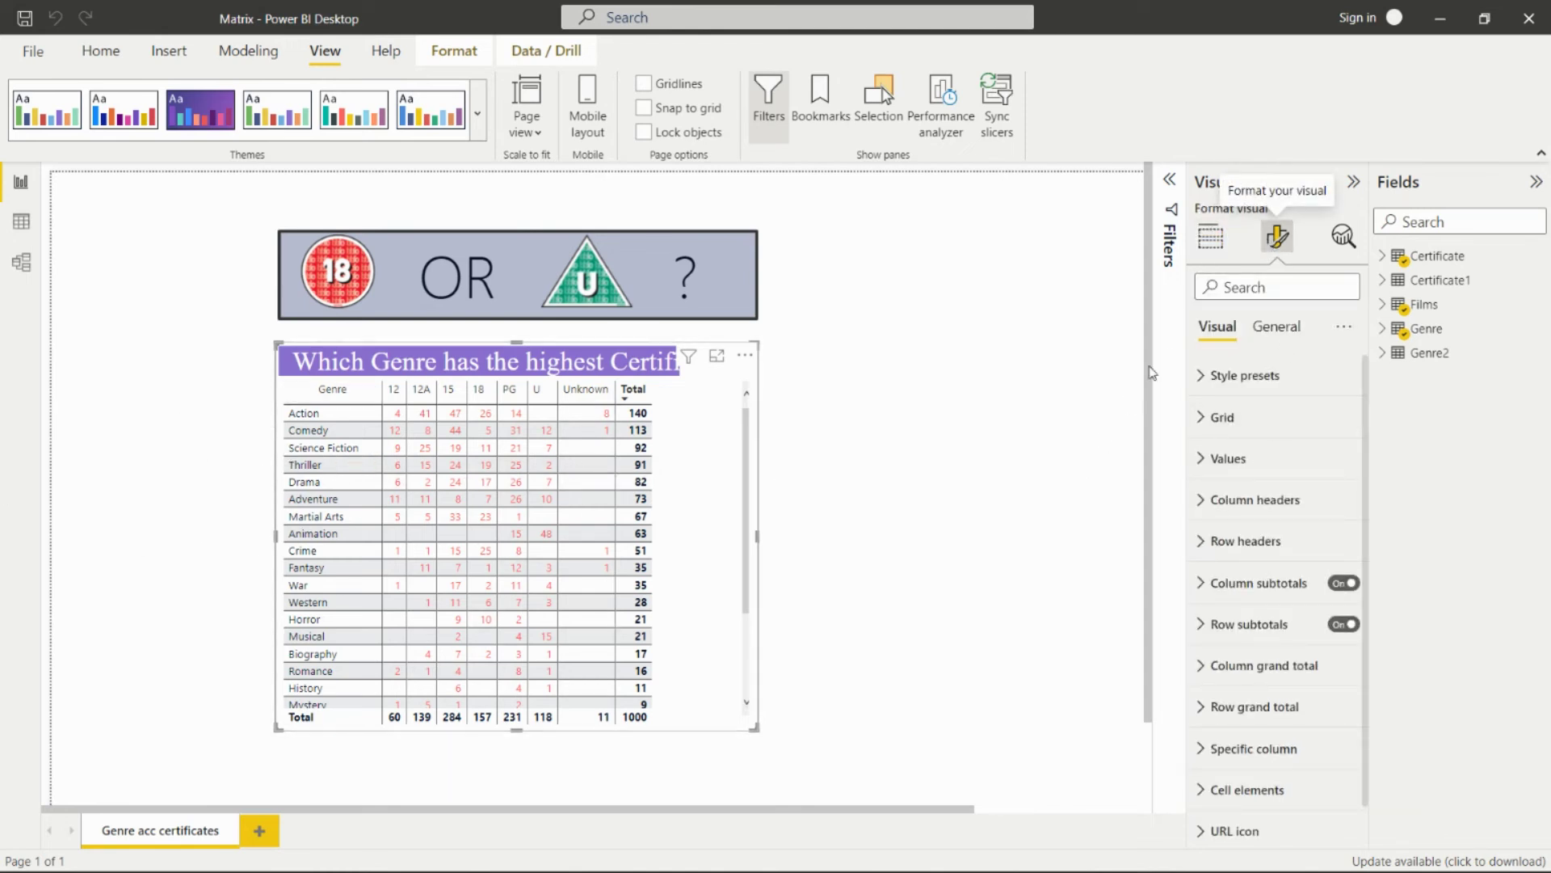
click(1275, 331)
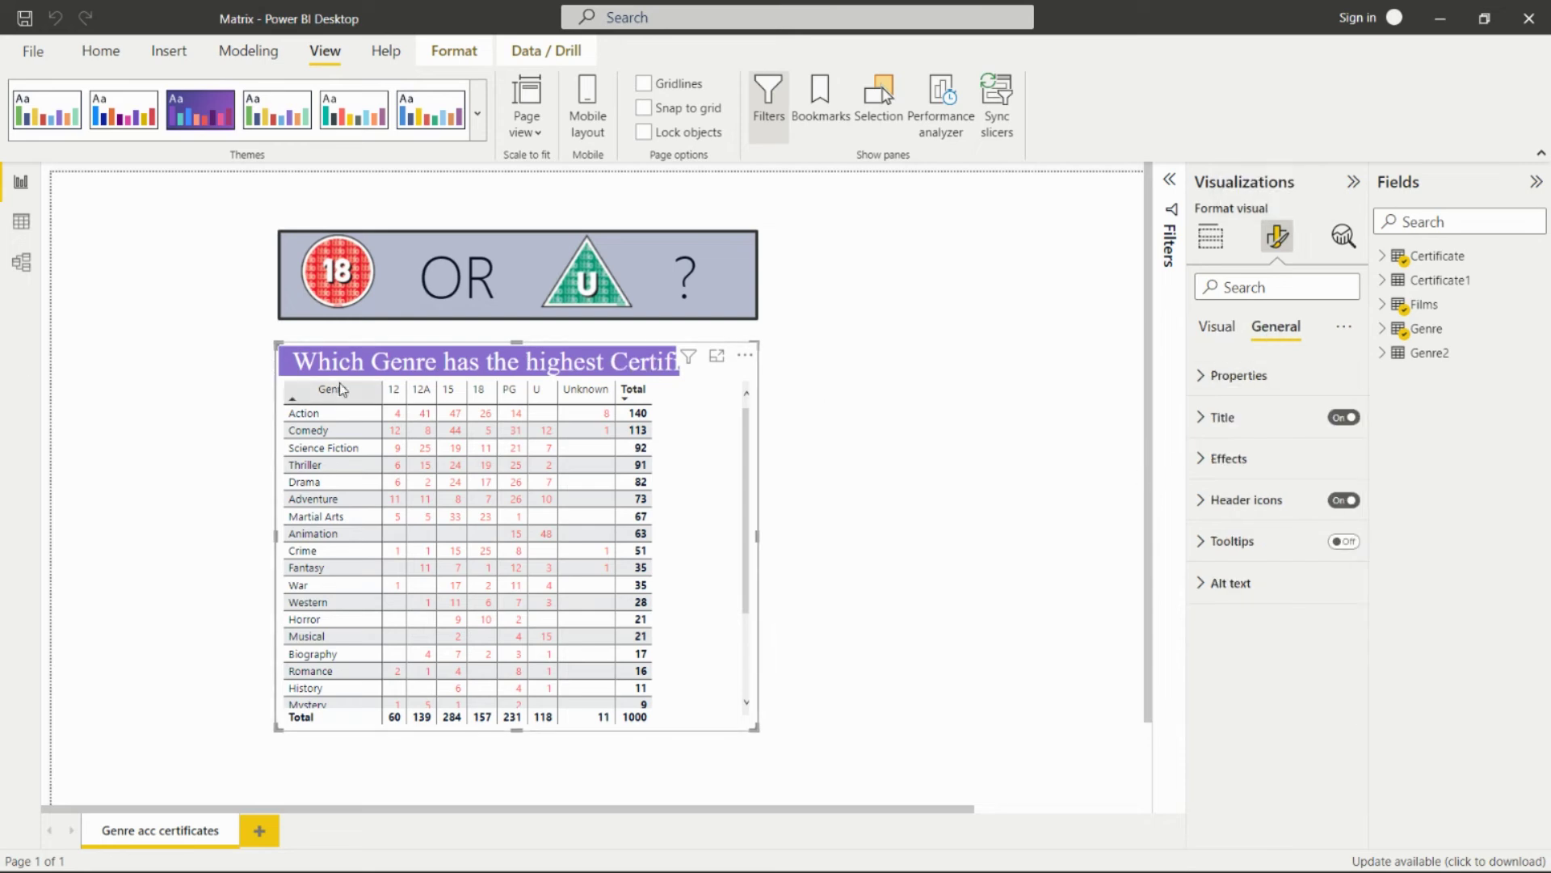
click(198, 377)
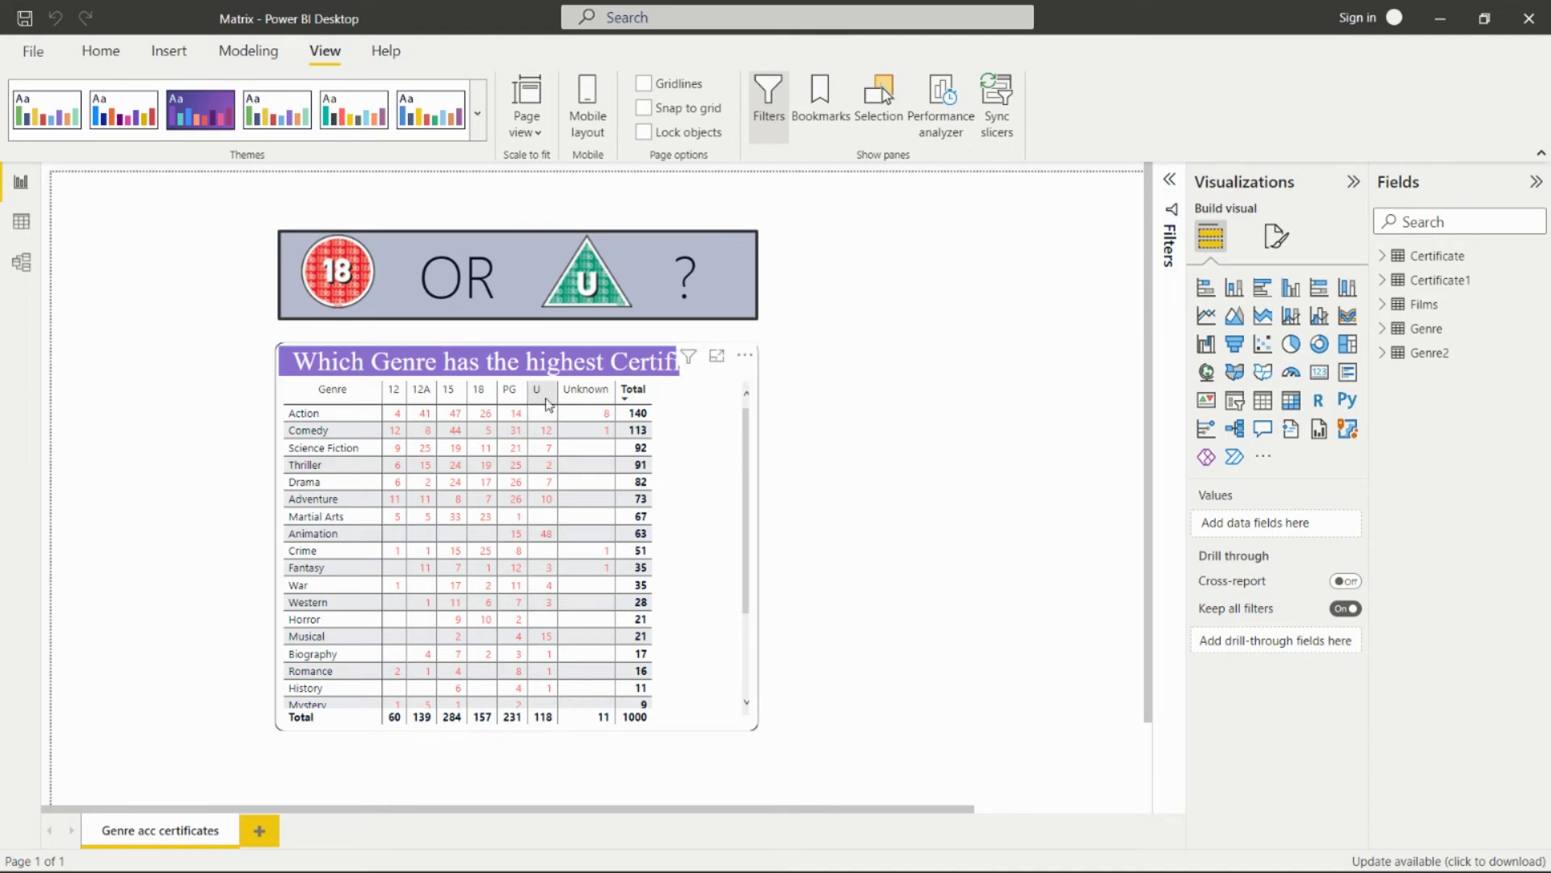
click(634, 391)
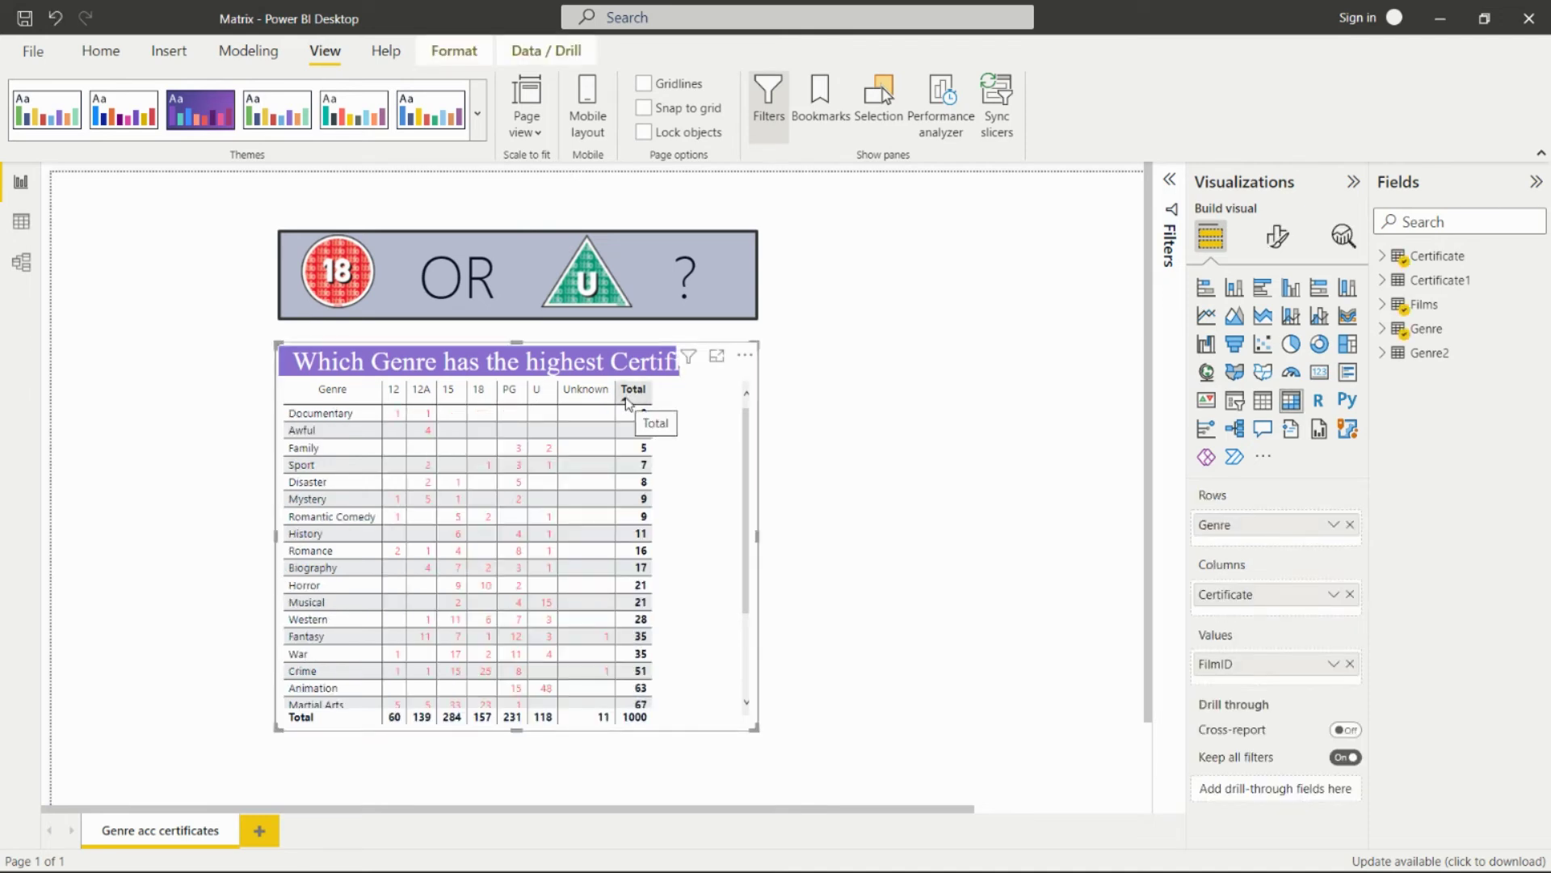
click(627, 395)
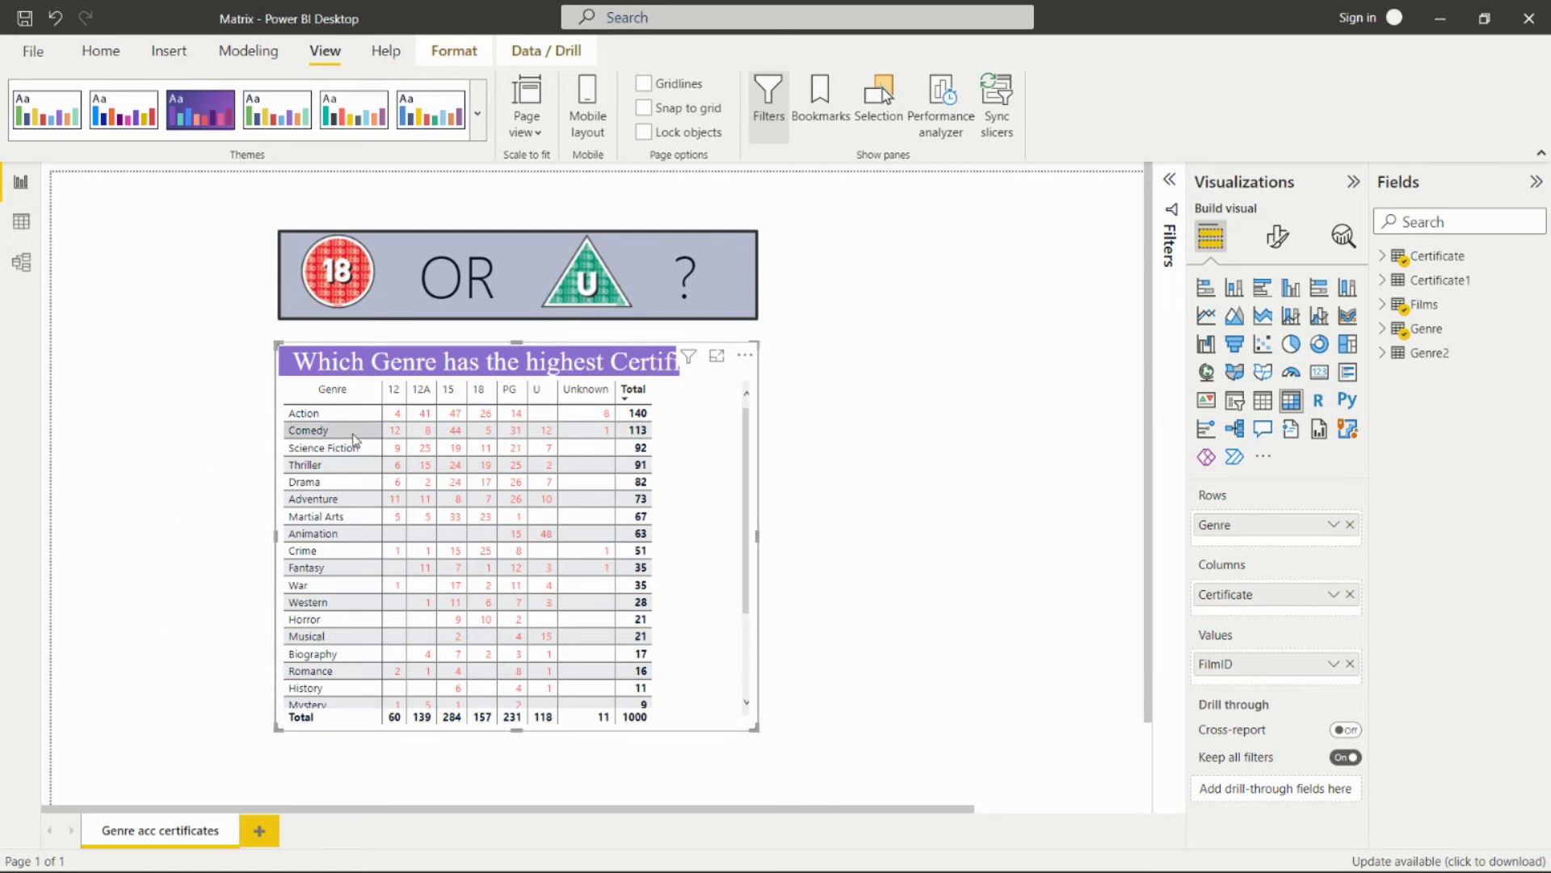
scroll(356, 459, down, 3)
scroll(355, 460, down, 2)
scroll(339, 488, up, 3)
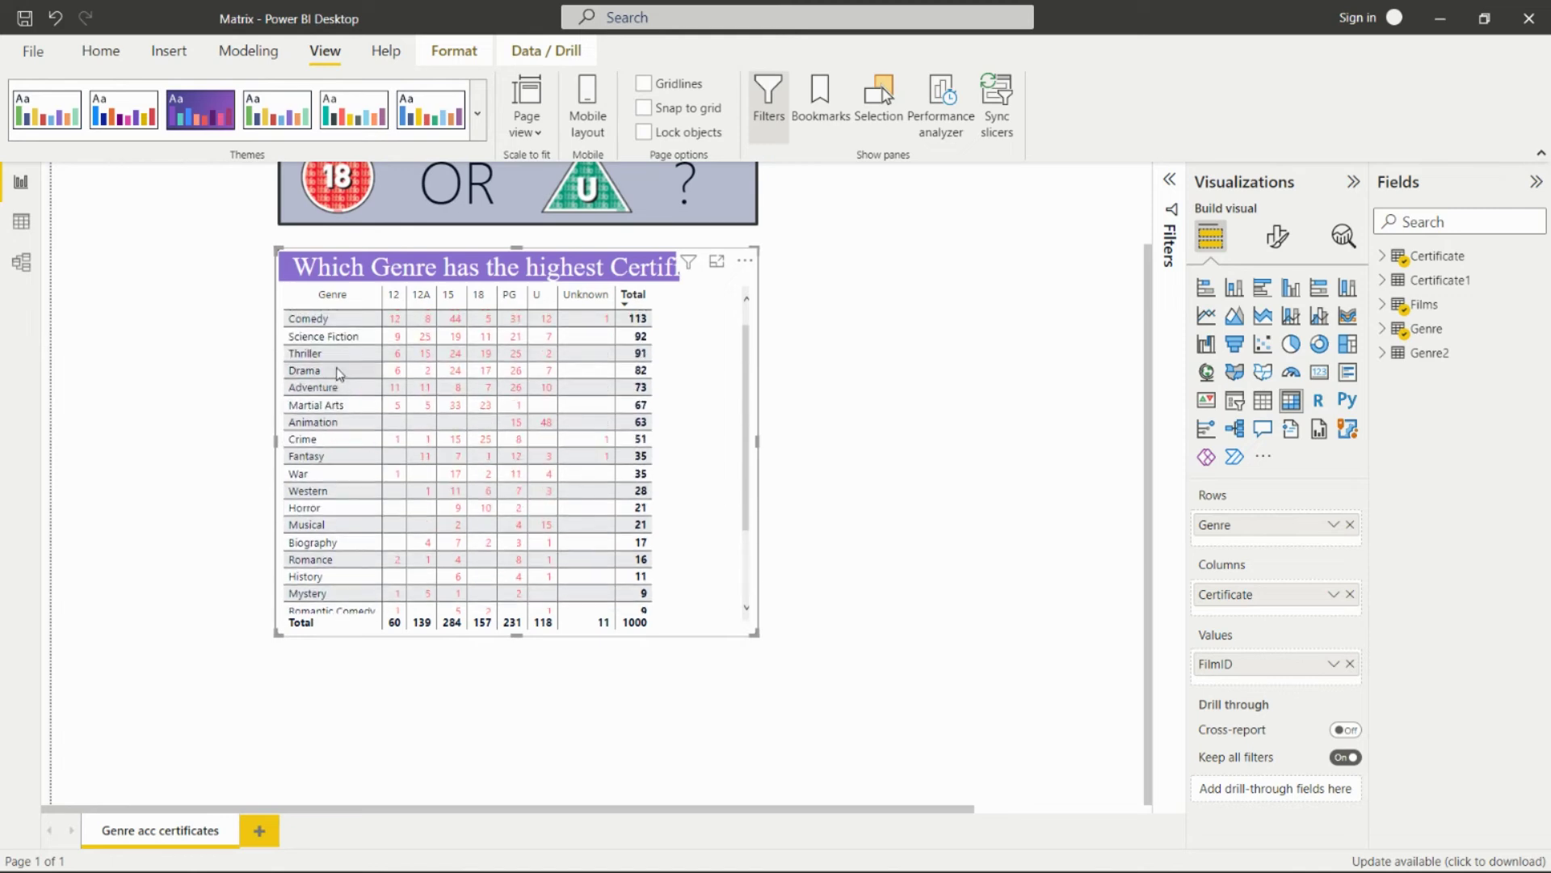
scroll(929, 442, up, 2)
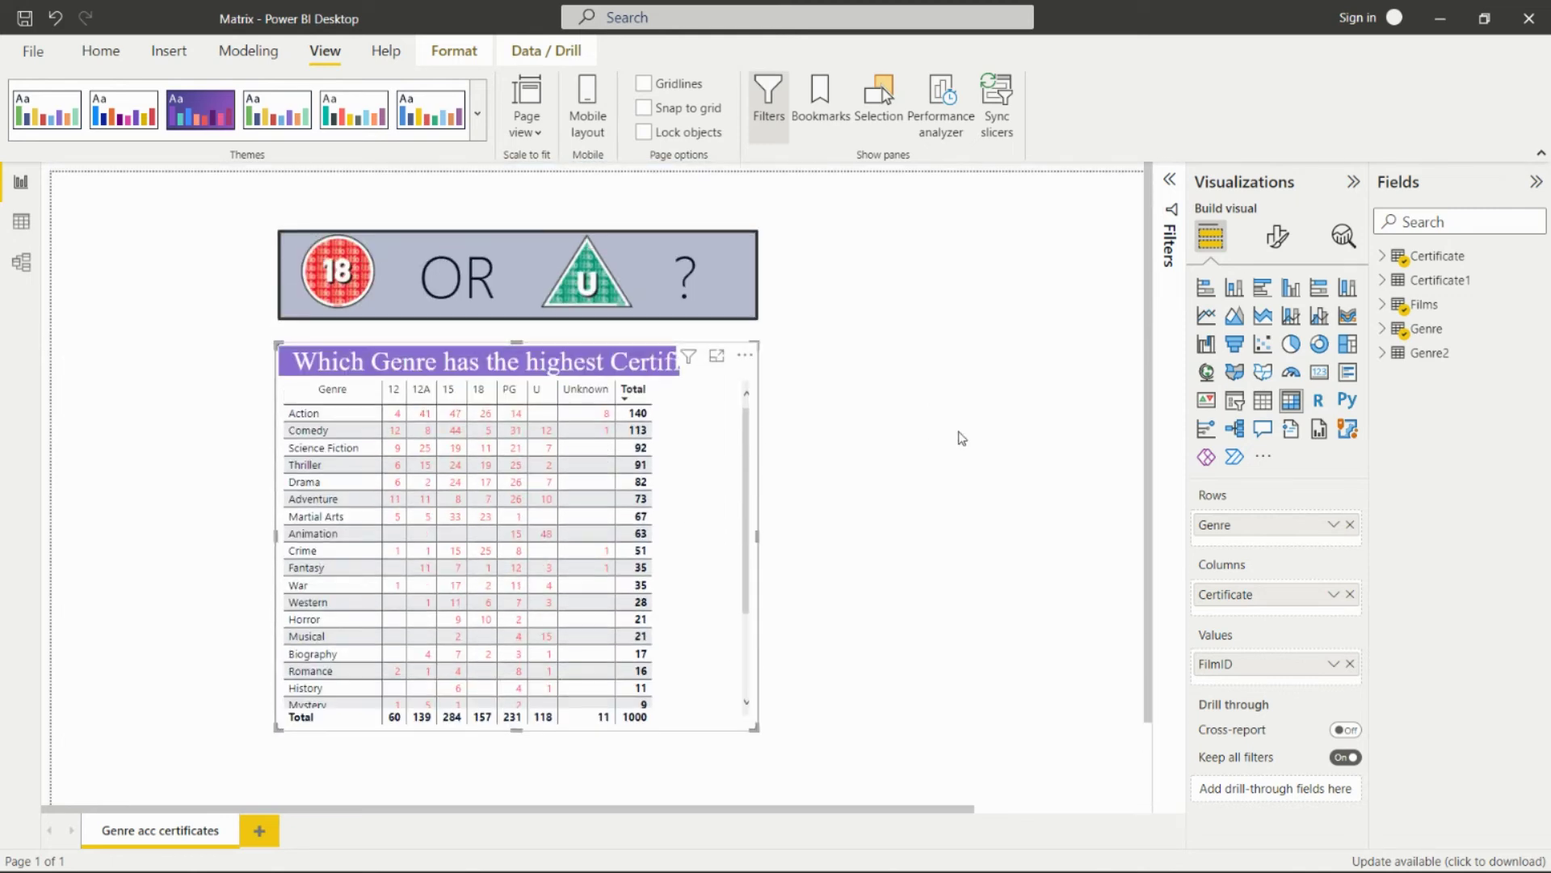
click(863, 356)
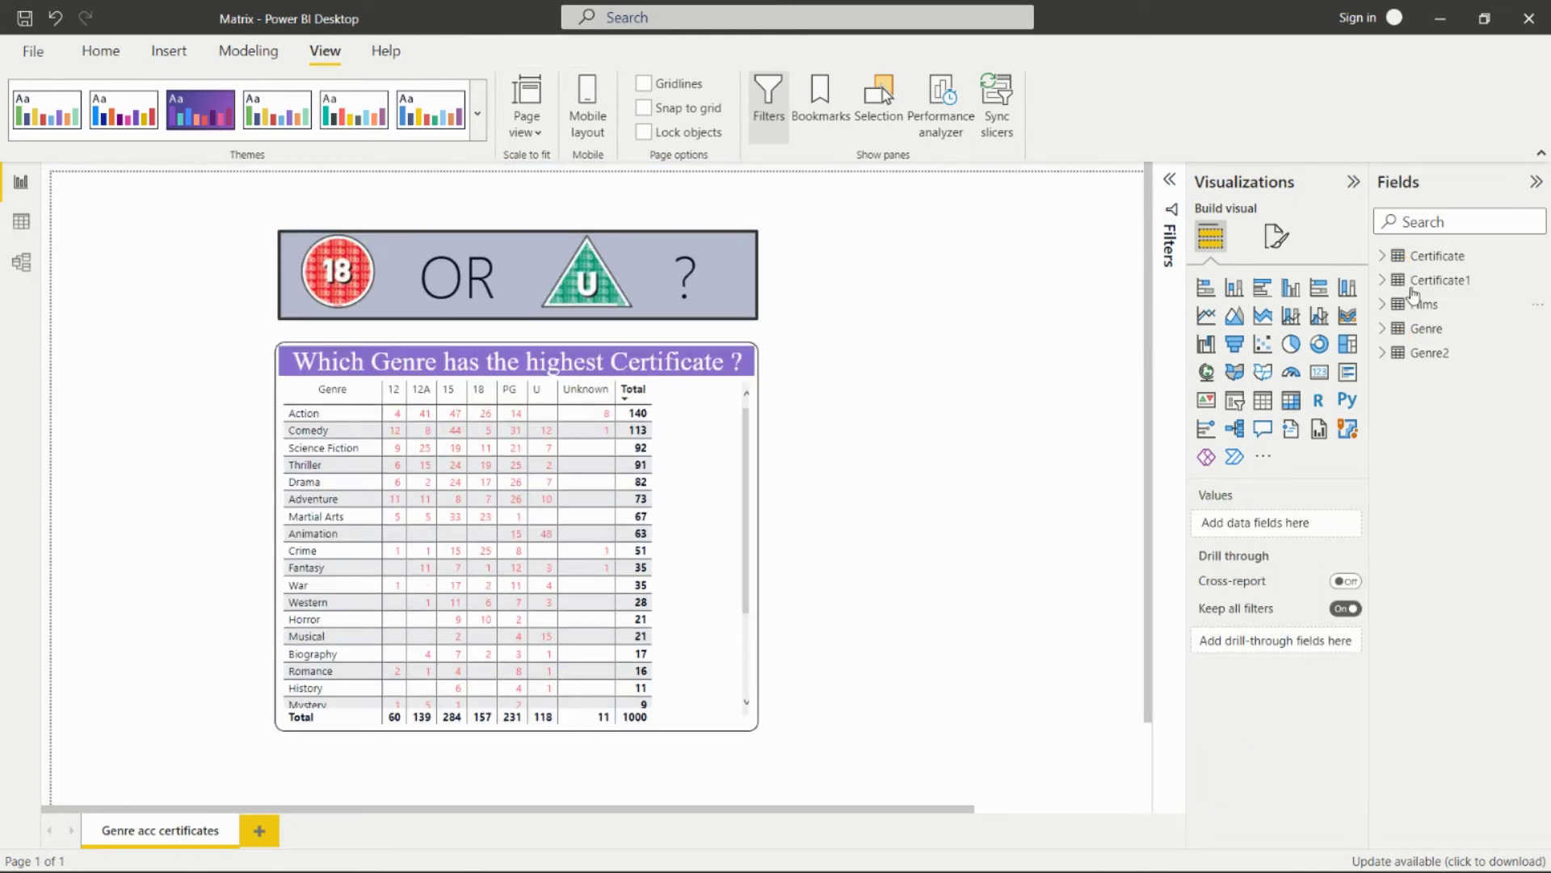
click(1274, 236)
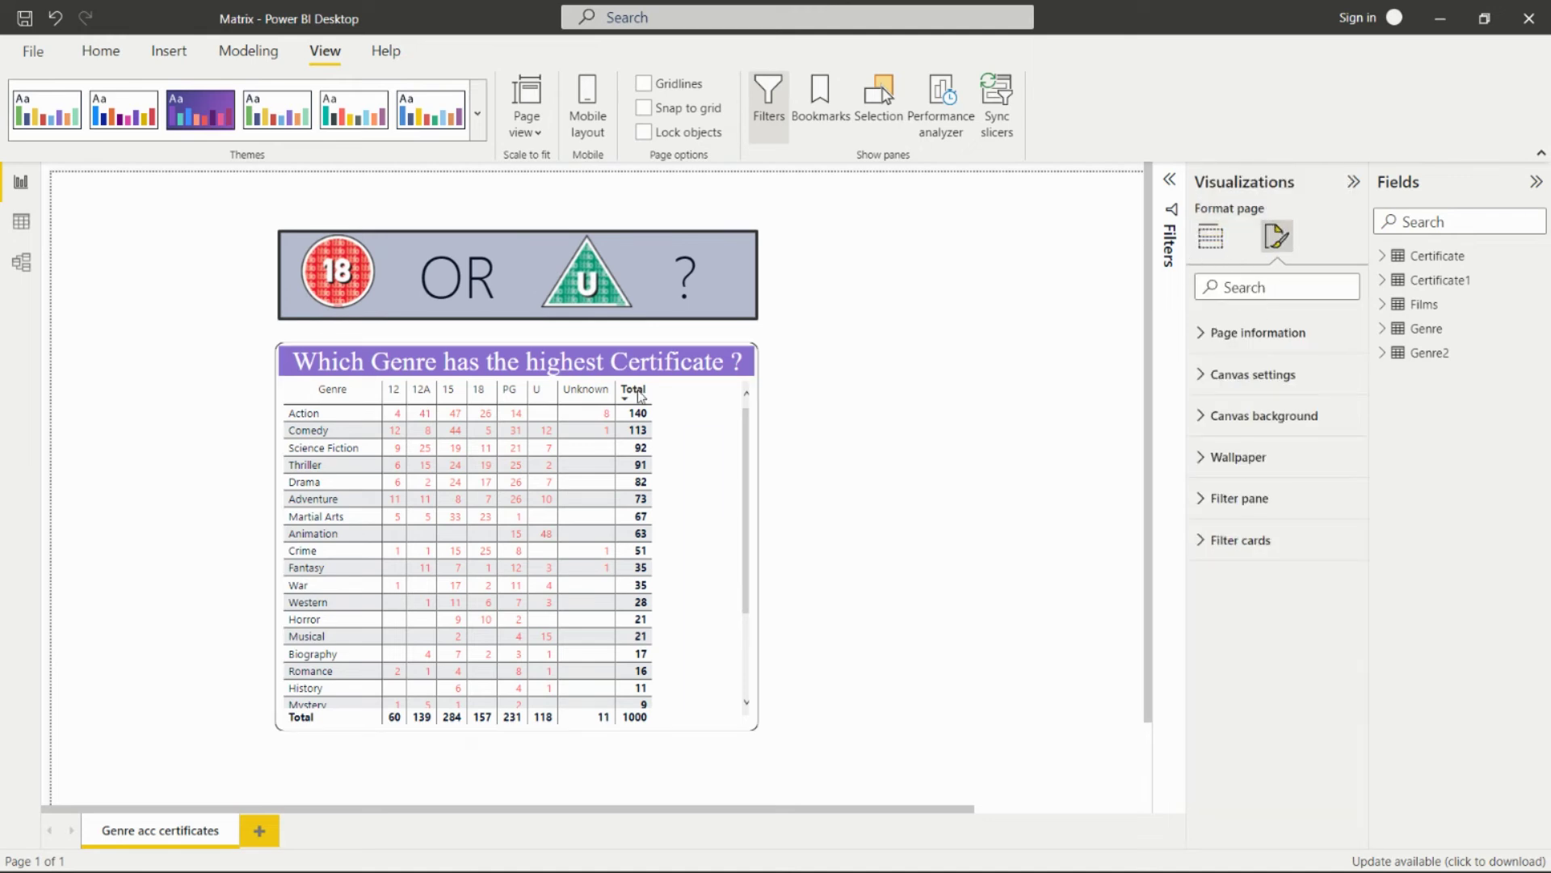
click(700, 459)
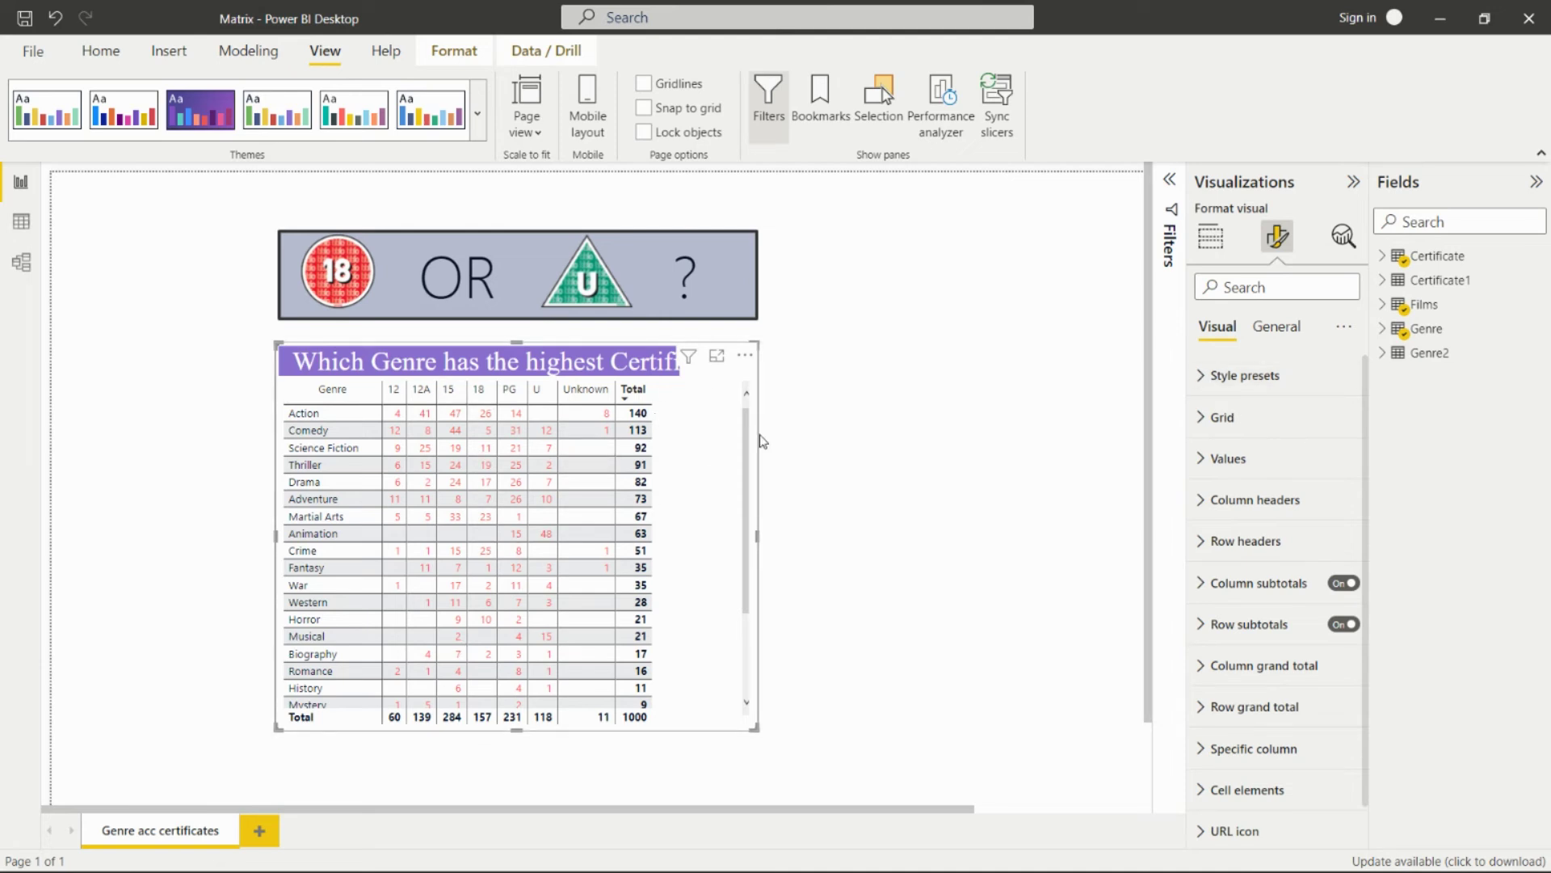
click(1275, 327)
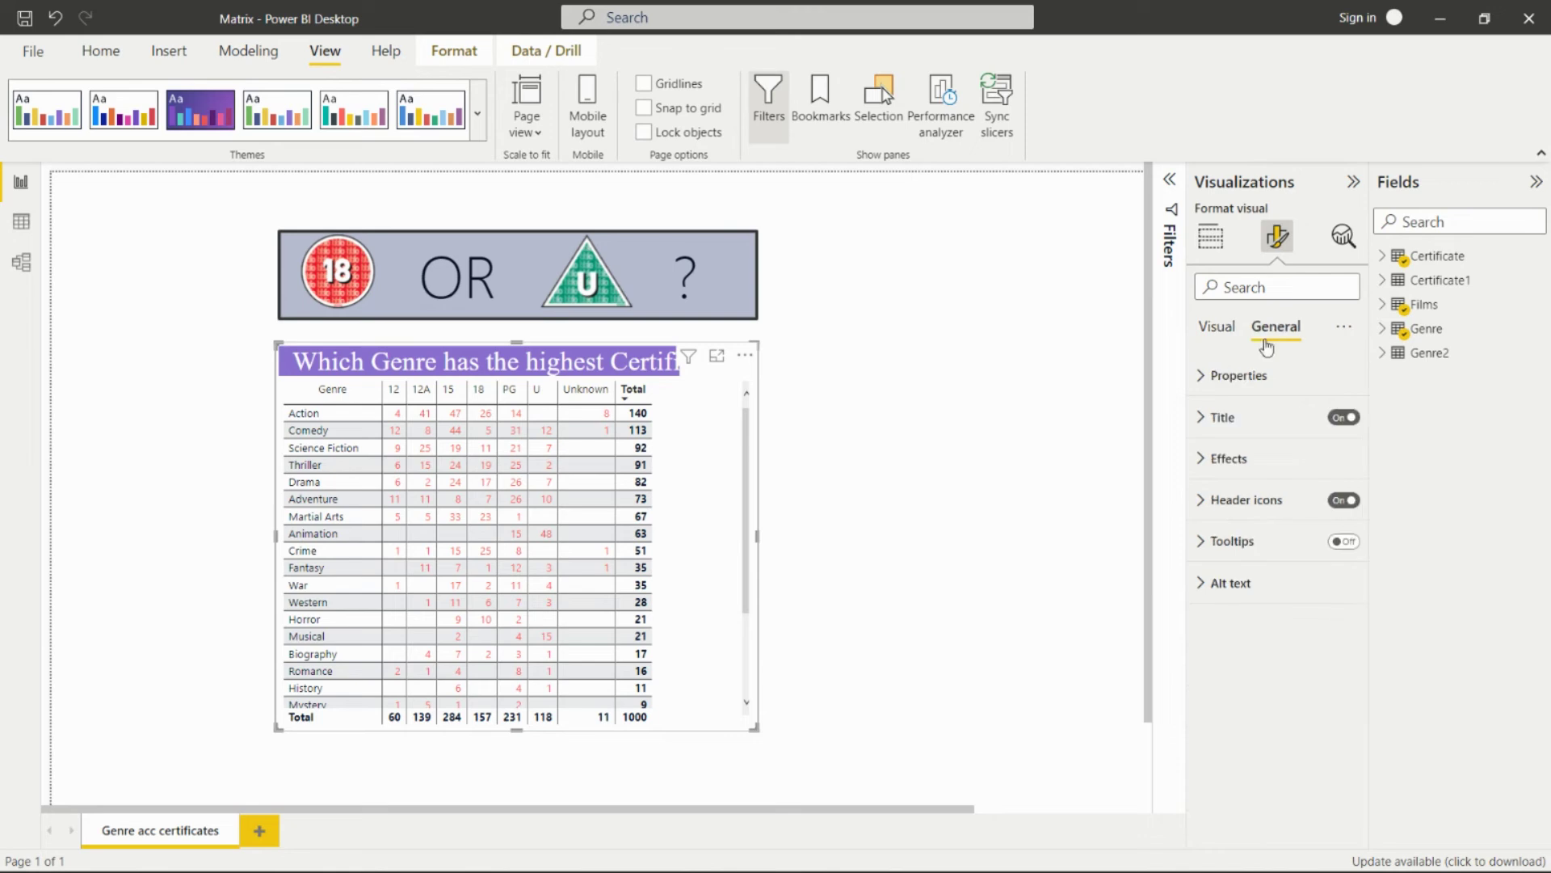
click(1201, 420)
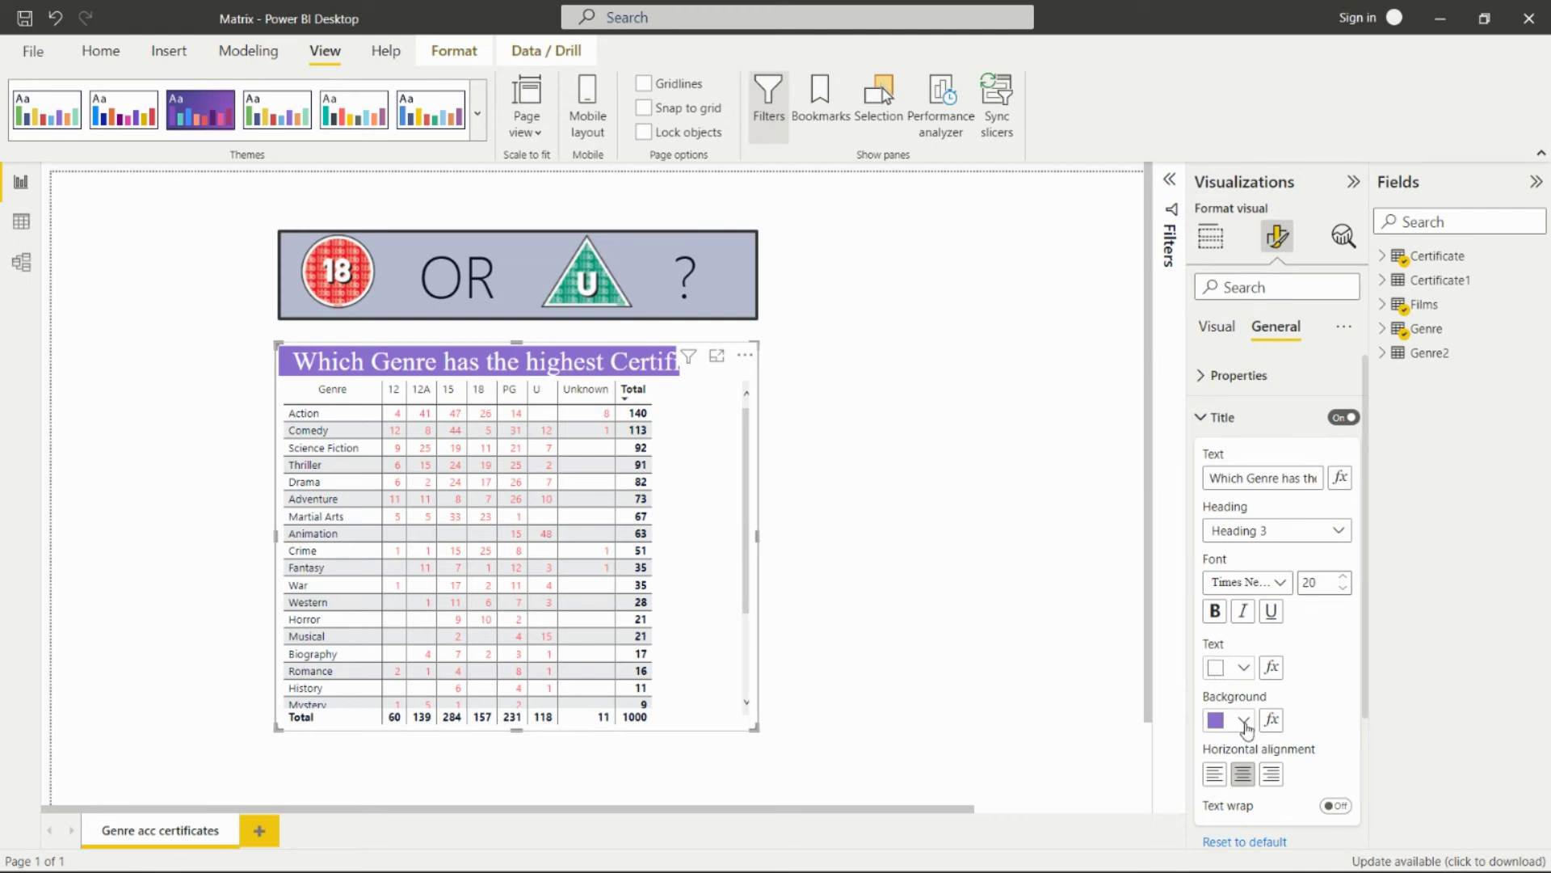
scroll(1246, 724, down, 3)
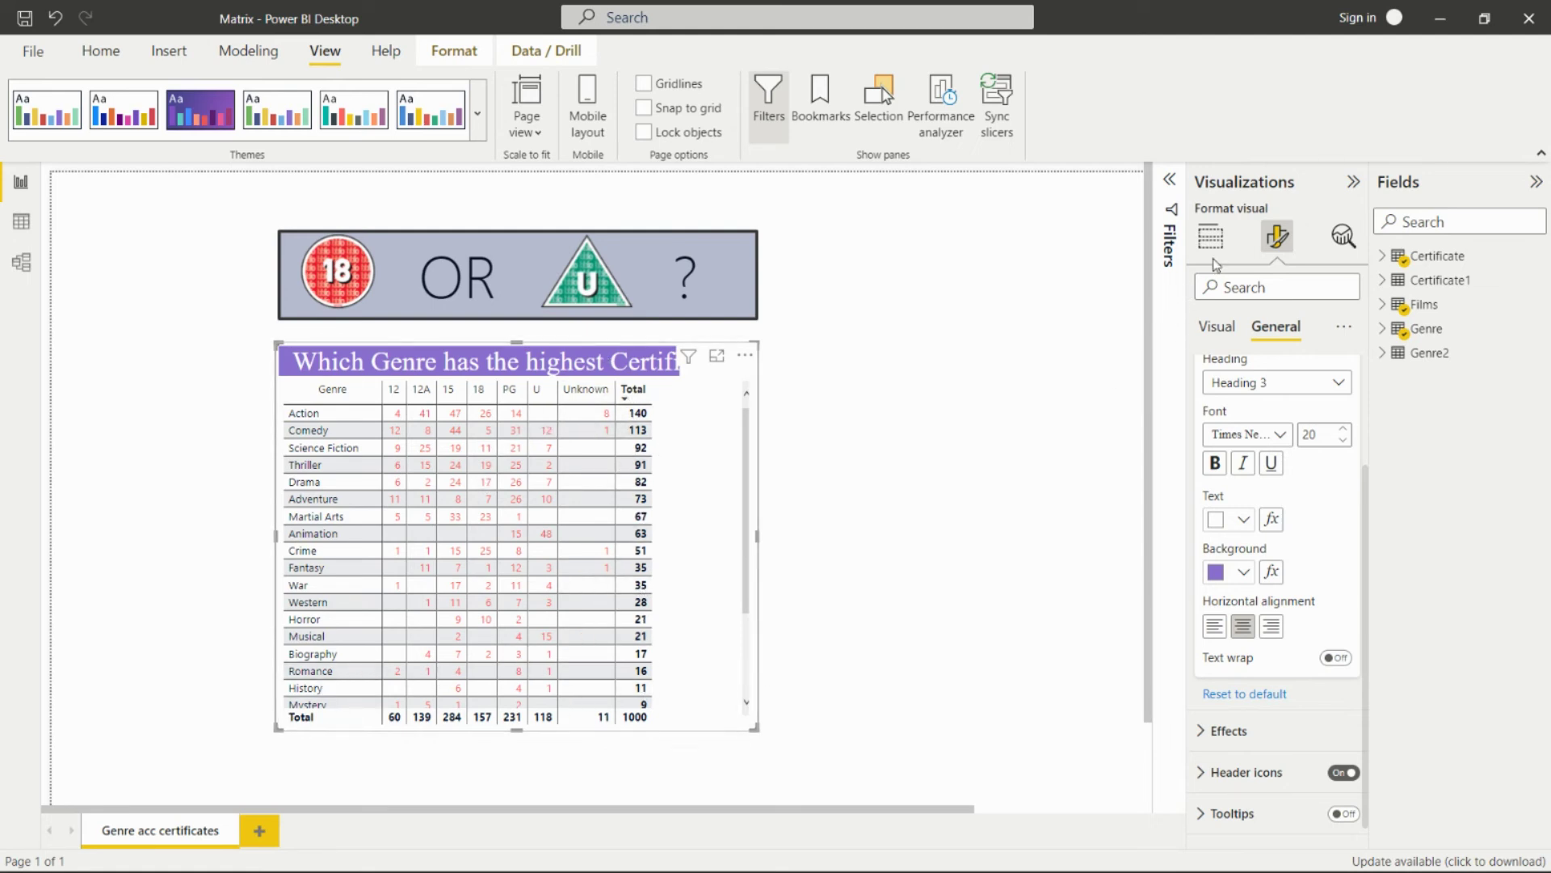
click(1213, 327)
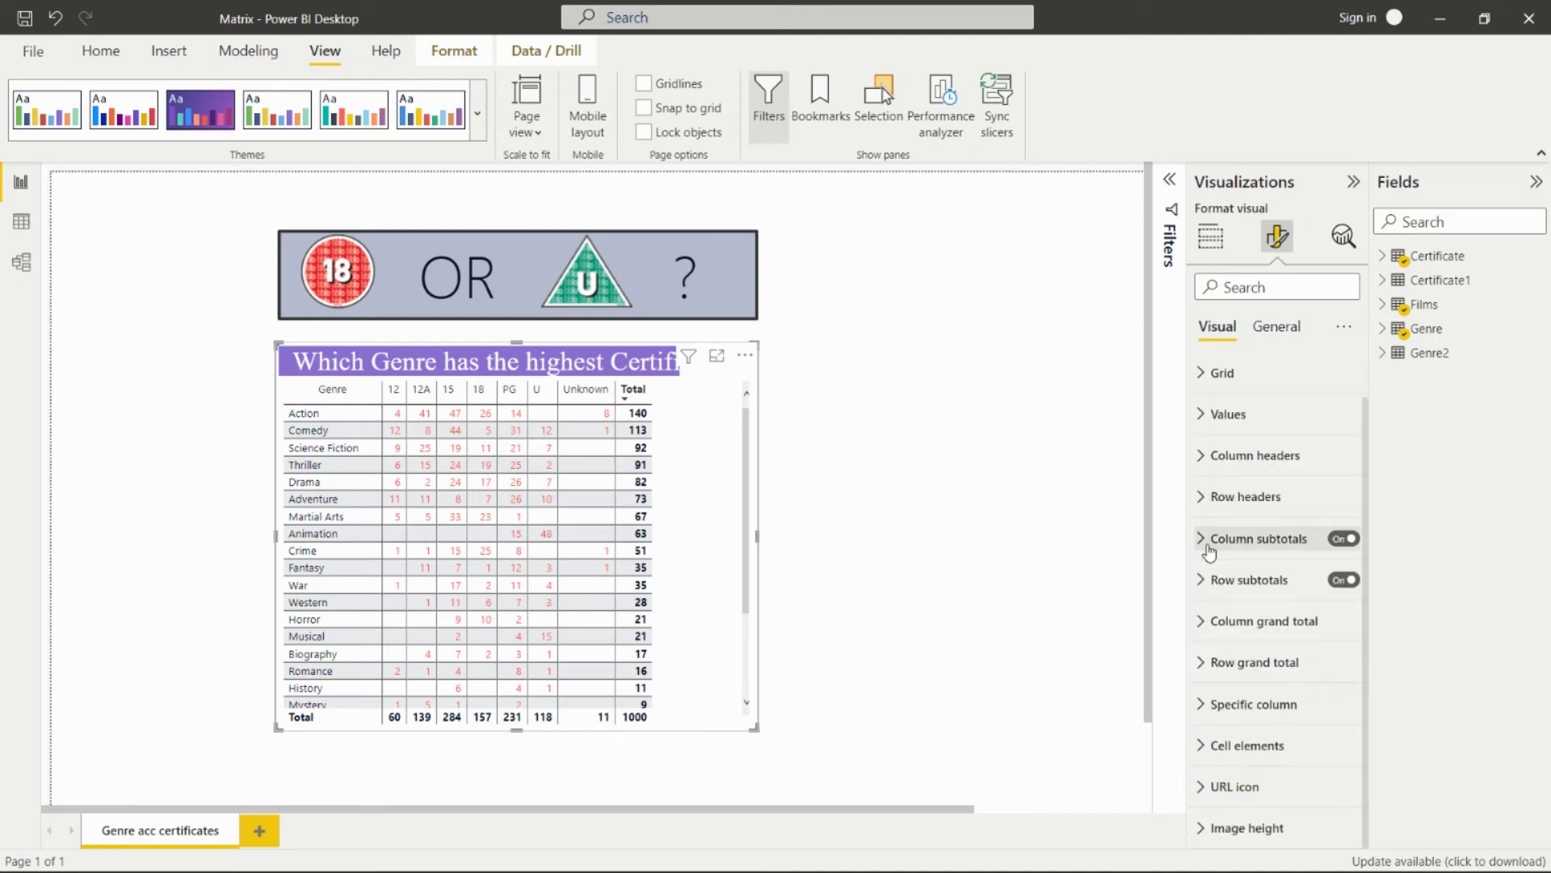
click(1351, 540)
click(1335, 540)
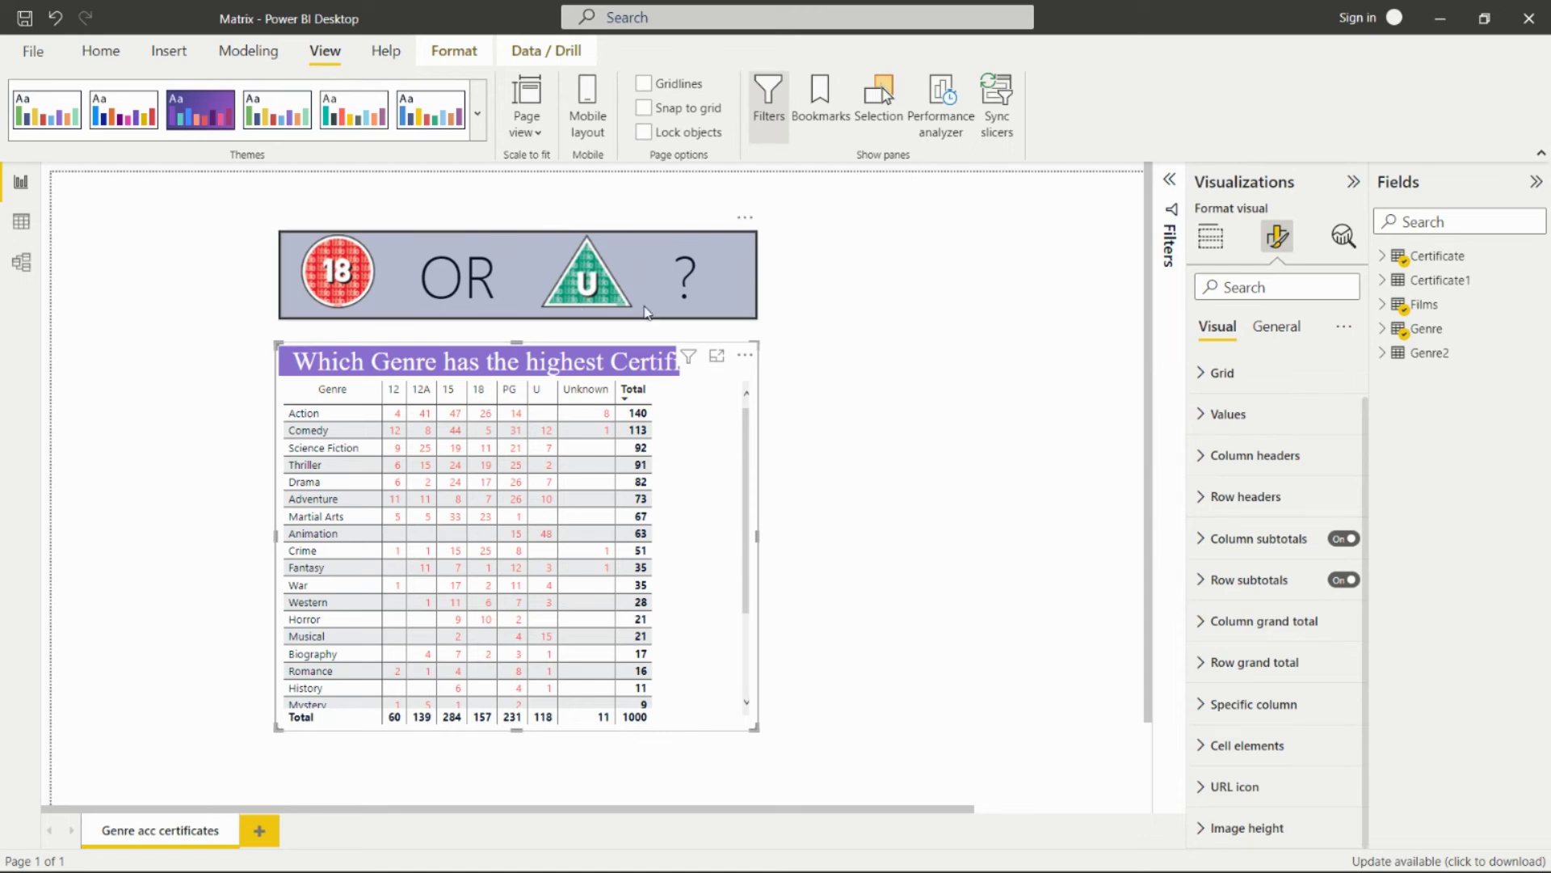
Step: Select the rating-image banner and its 18 certificate image to inspect them
click(637, 332)
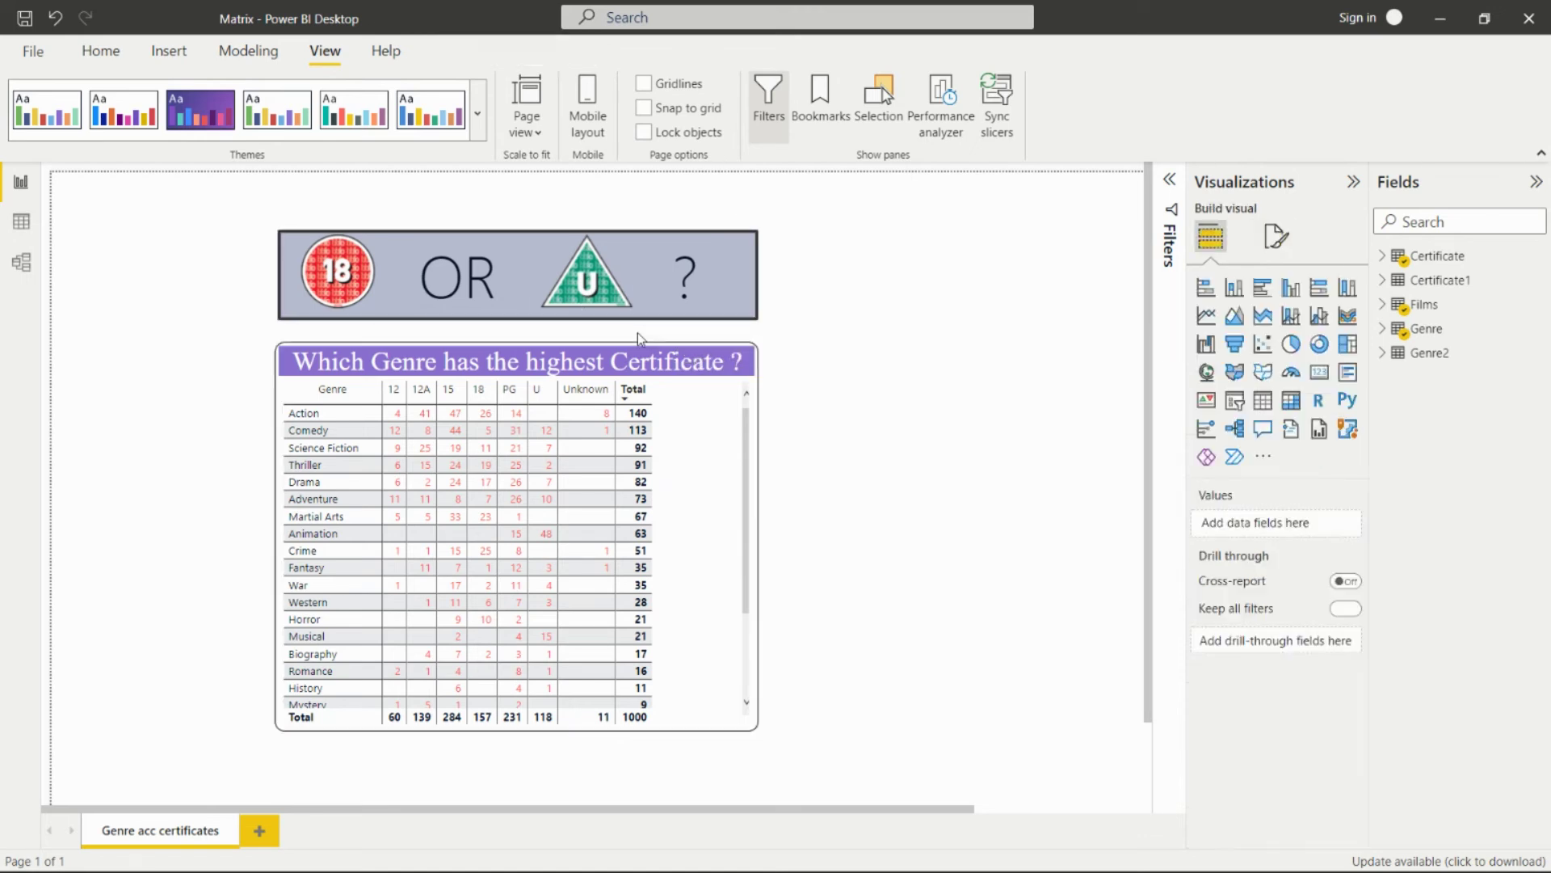
click(381, 231)
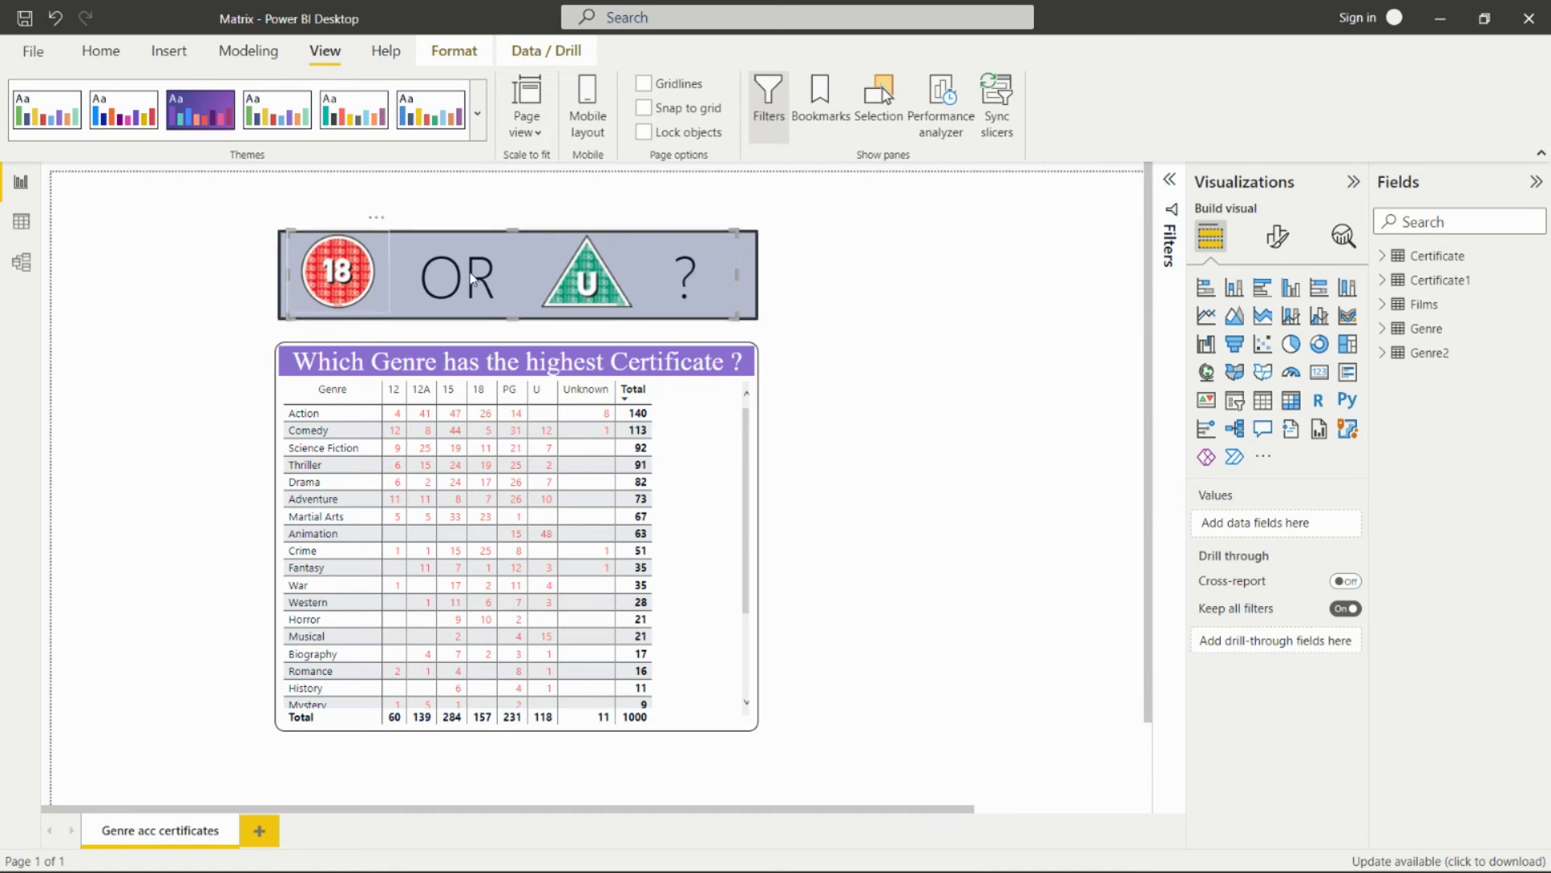
click(324, 283)
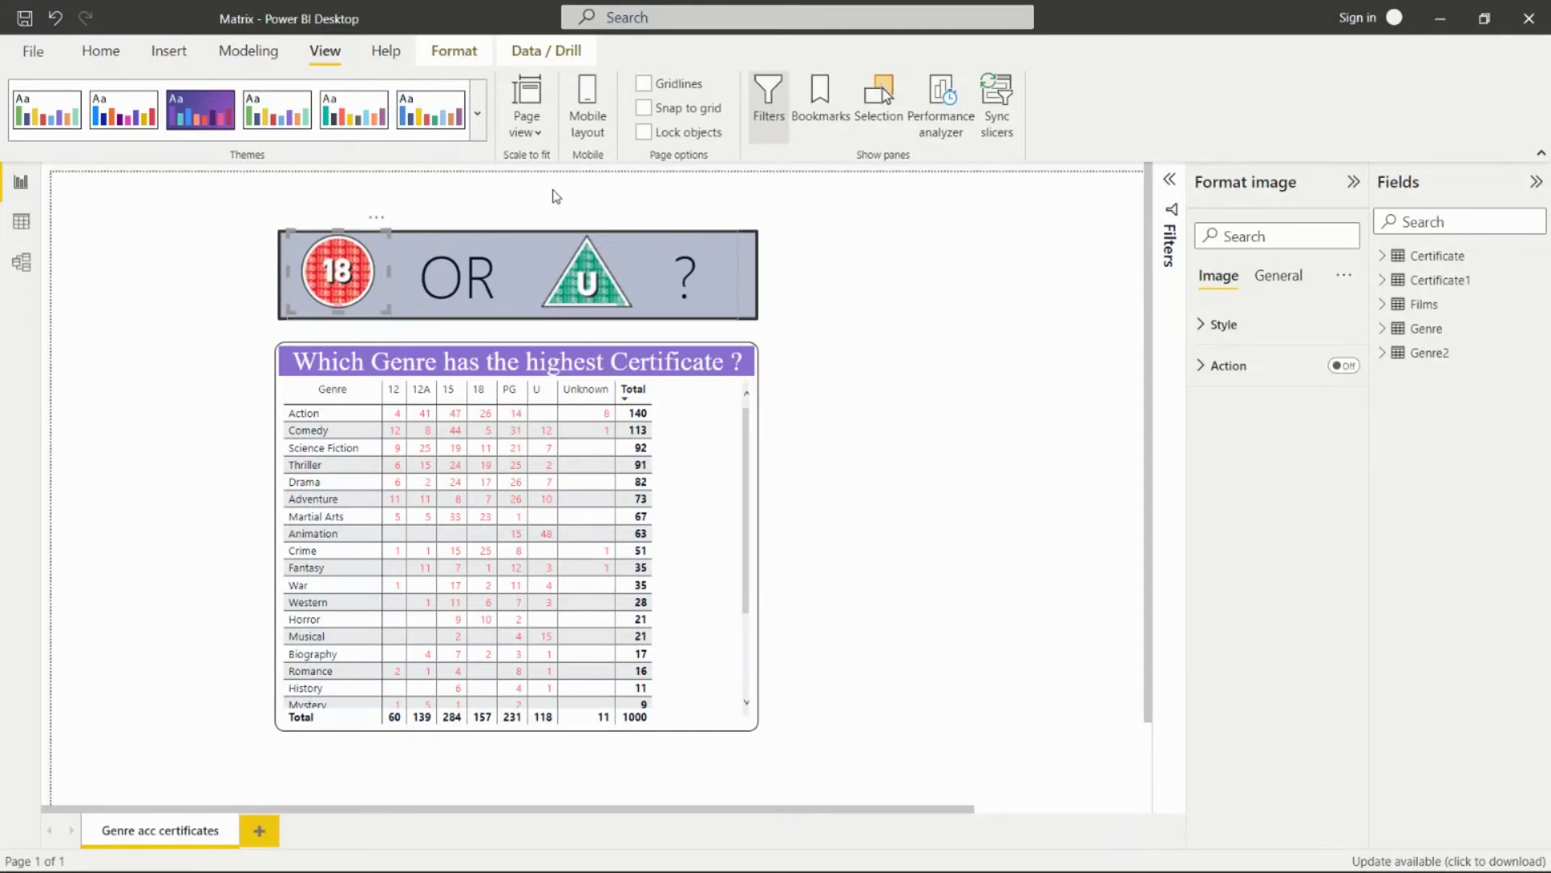
click(828, 251)
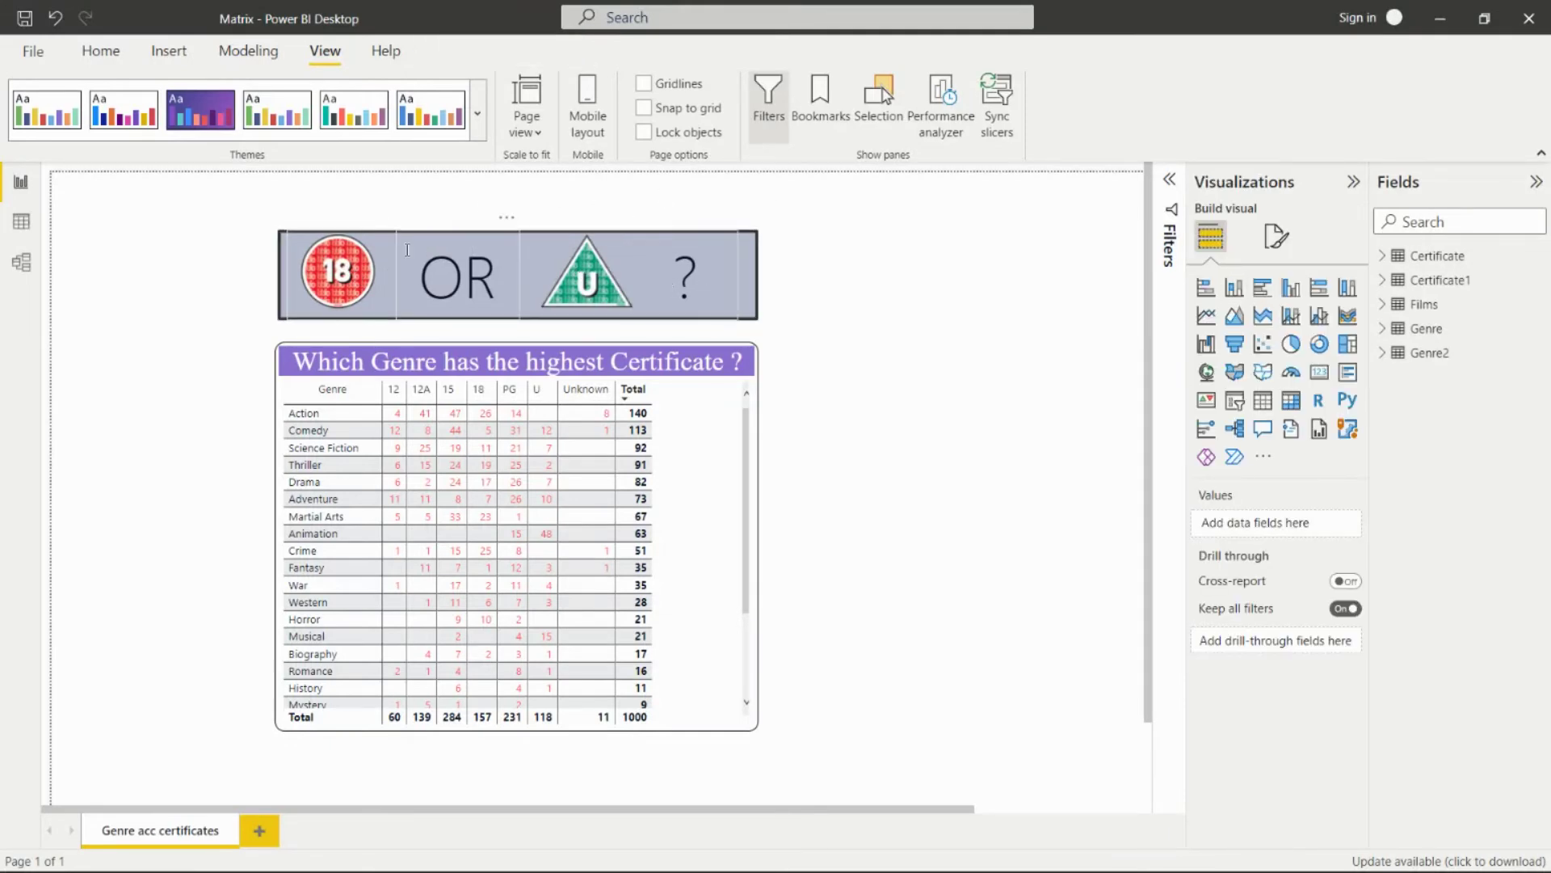
click(380, 247)
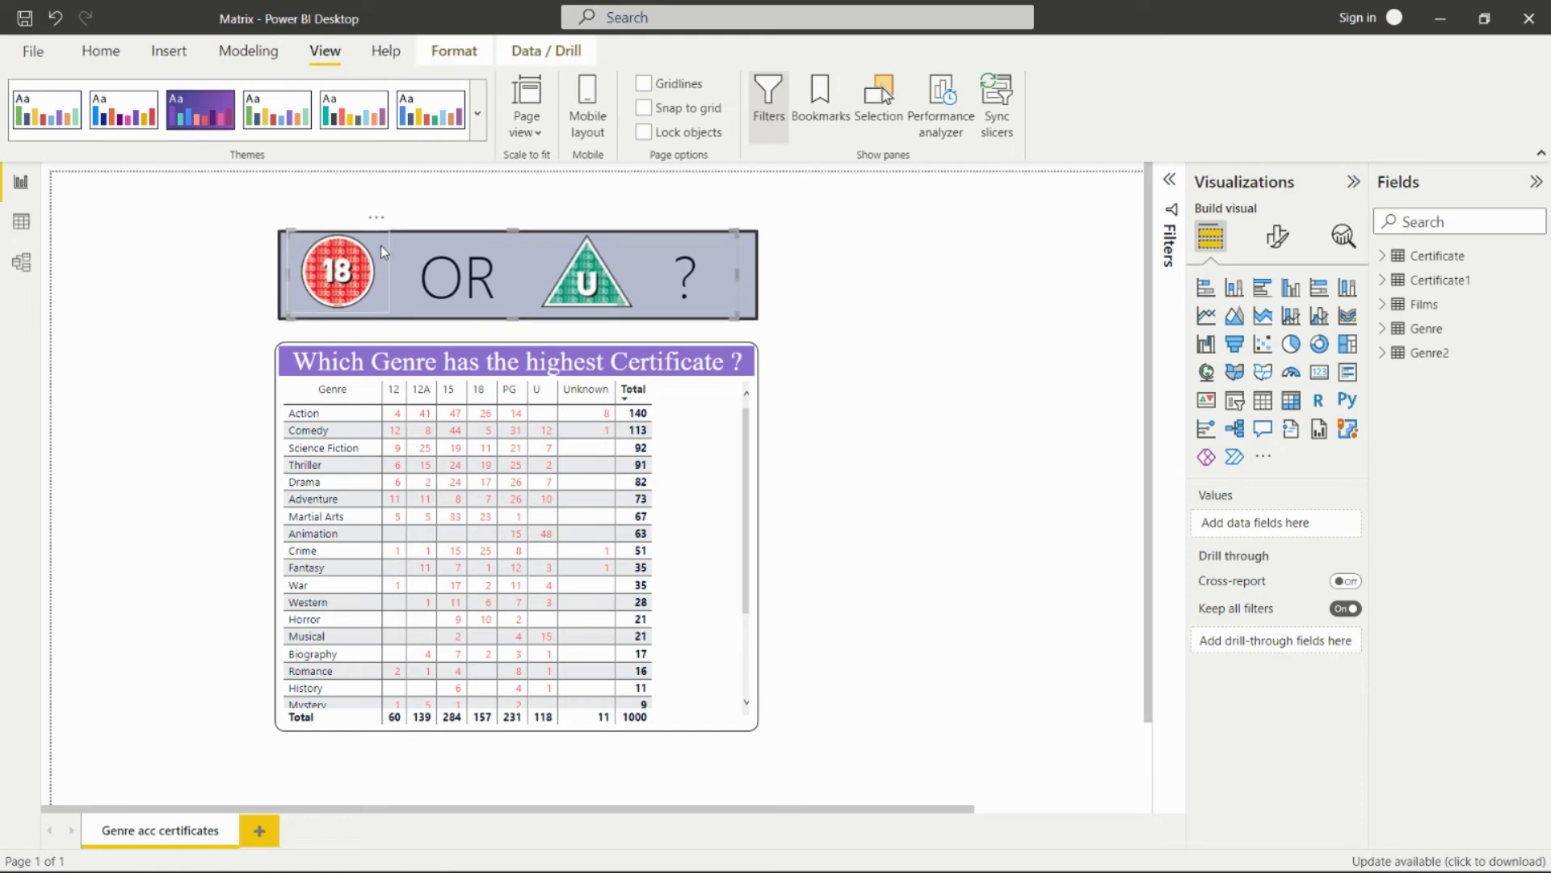
Step: Browse the Insert shapes list without adding one, then start inserting an image
click(168, 50)
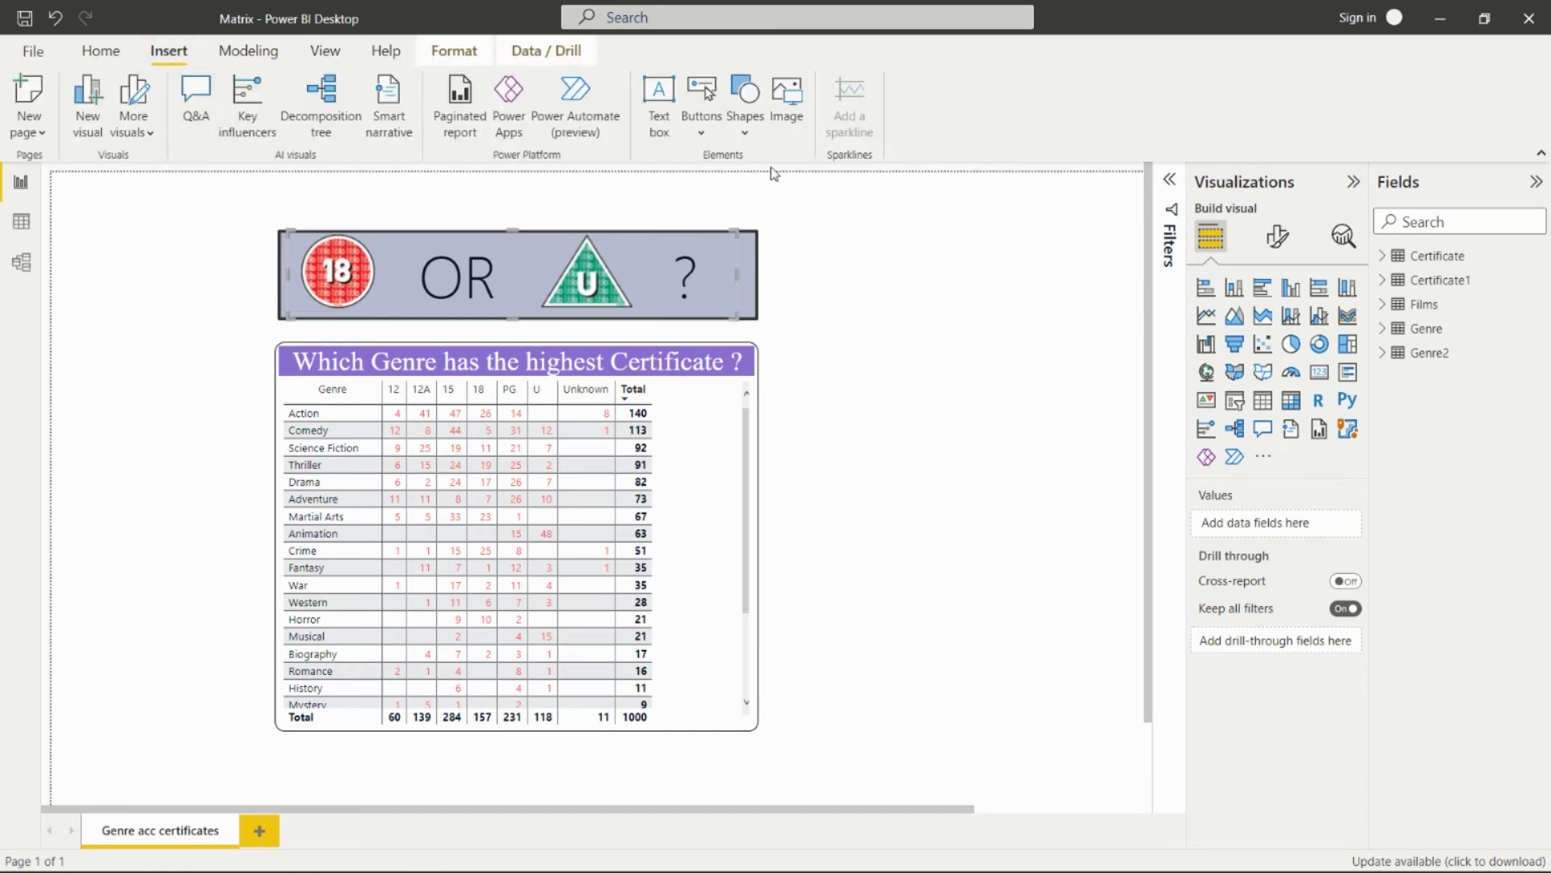
click(747, 134)
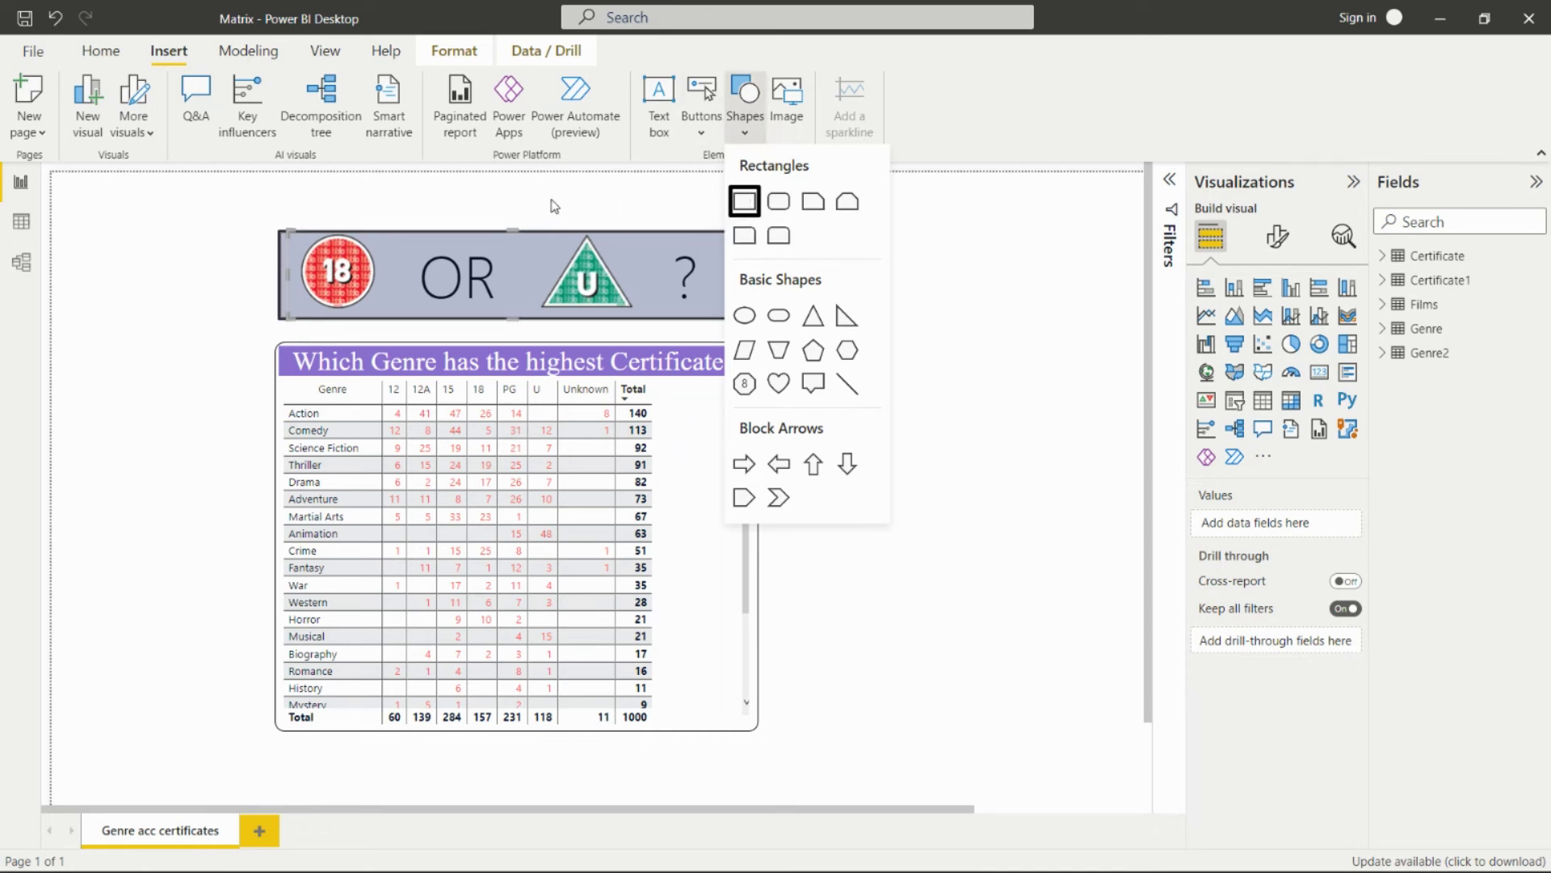
click(1022, 259)
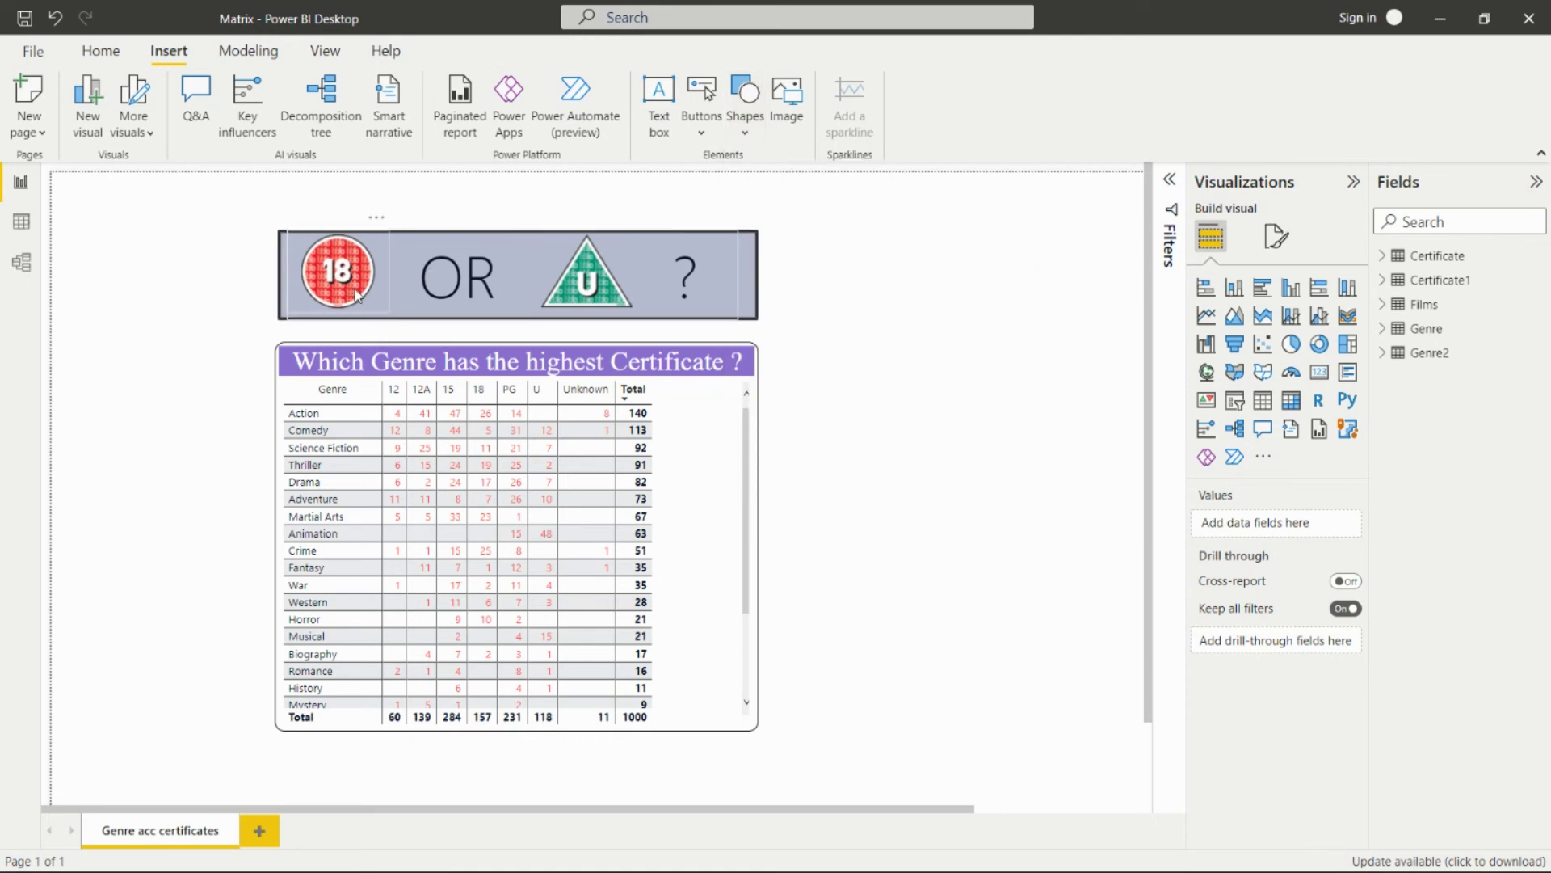
click(788, 103)
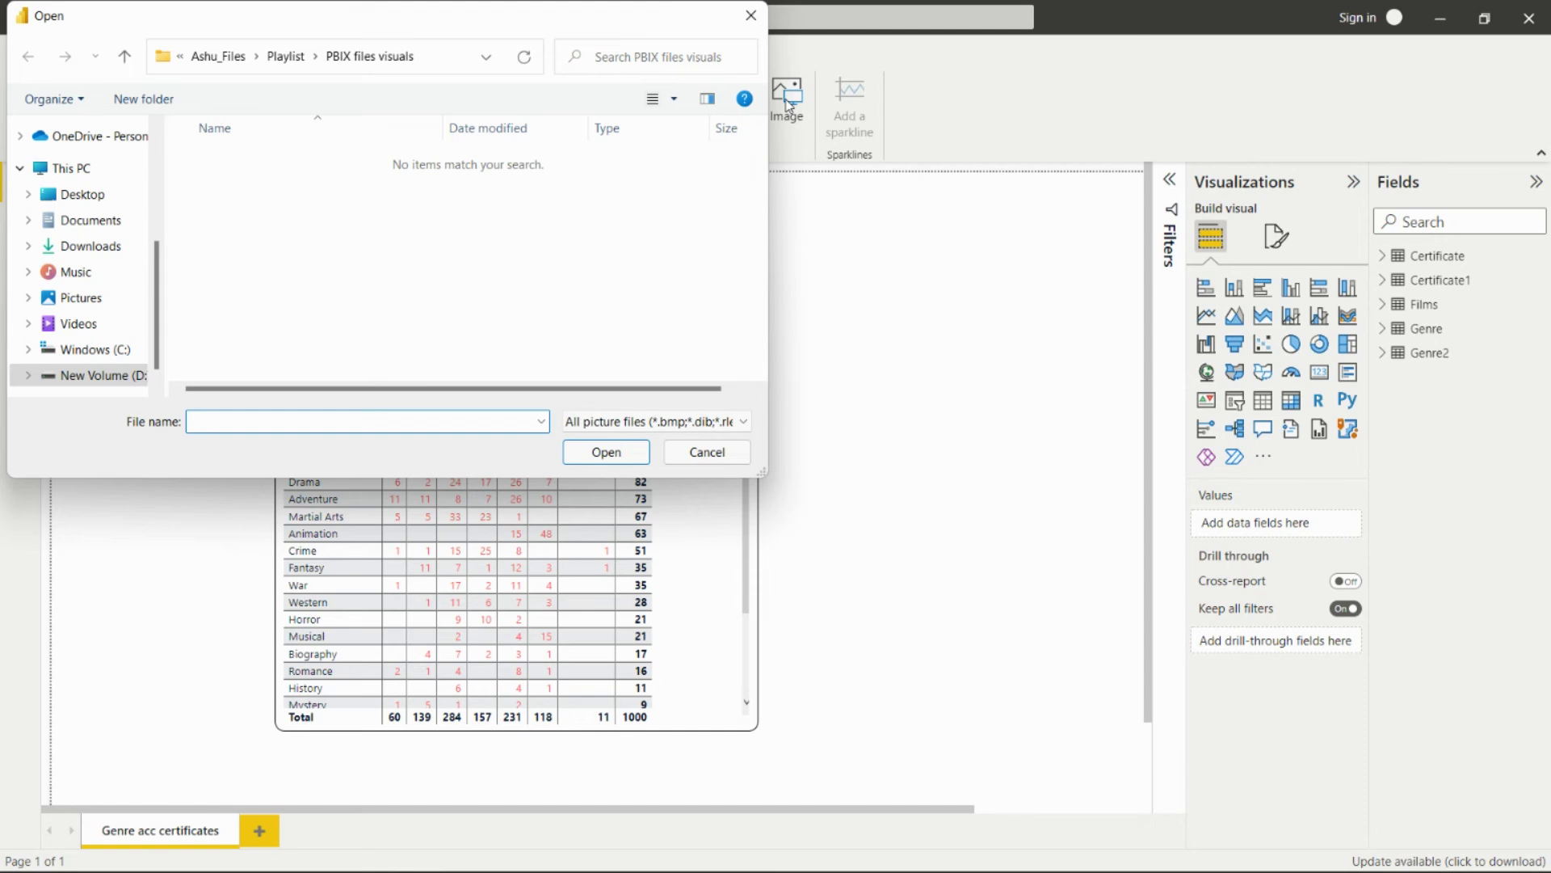
Step: Cancel the image picker, inspect the banner's 18, OR, U and ? elements, then open Data view
click(744, 25)
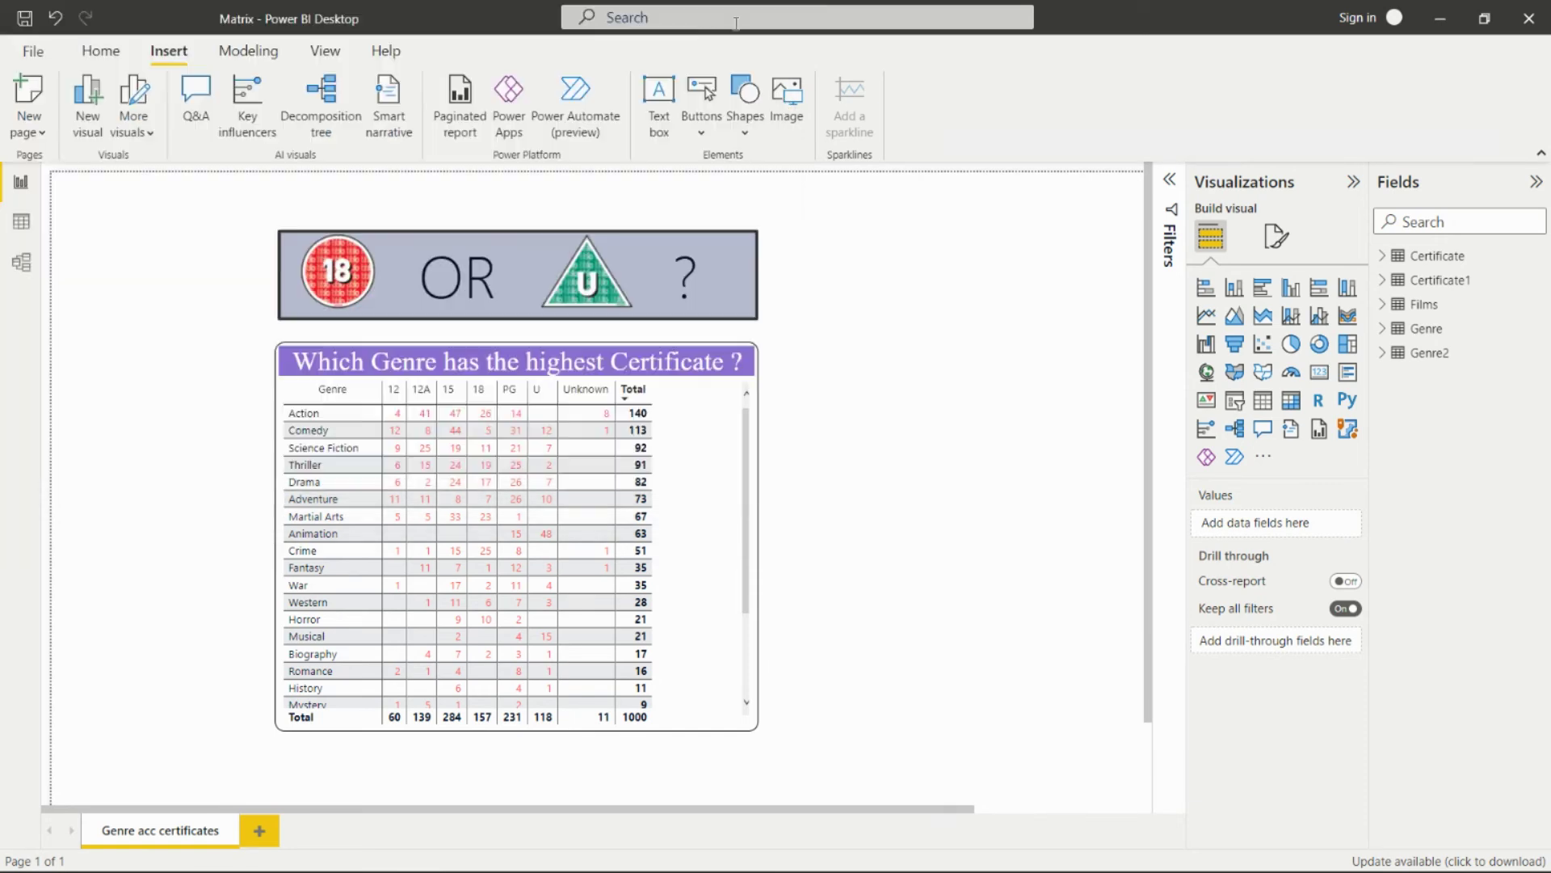
click(354, 282)
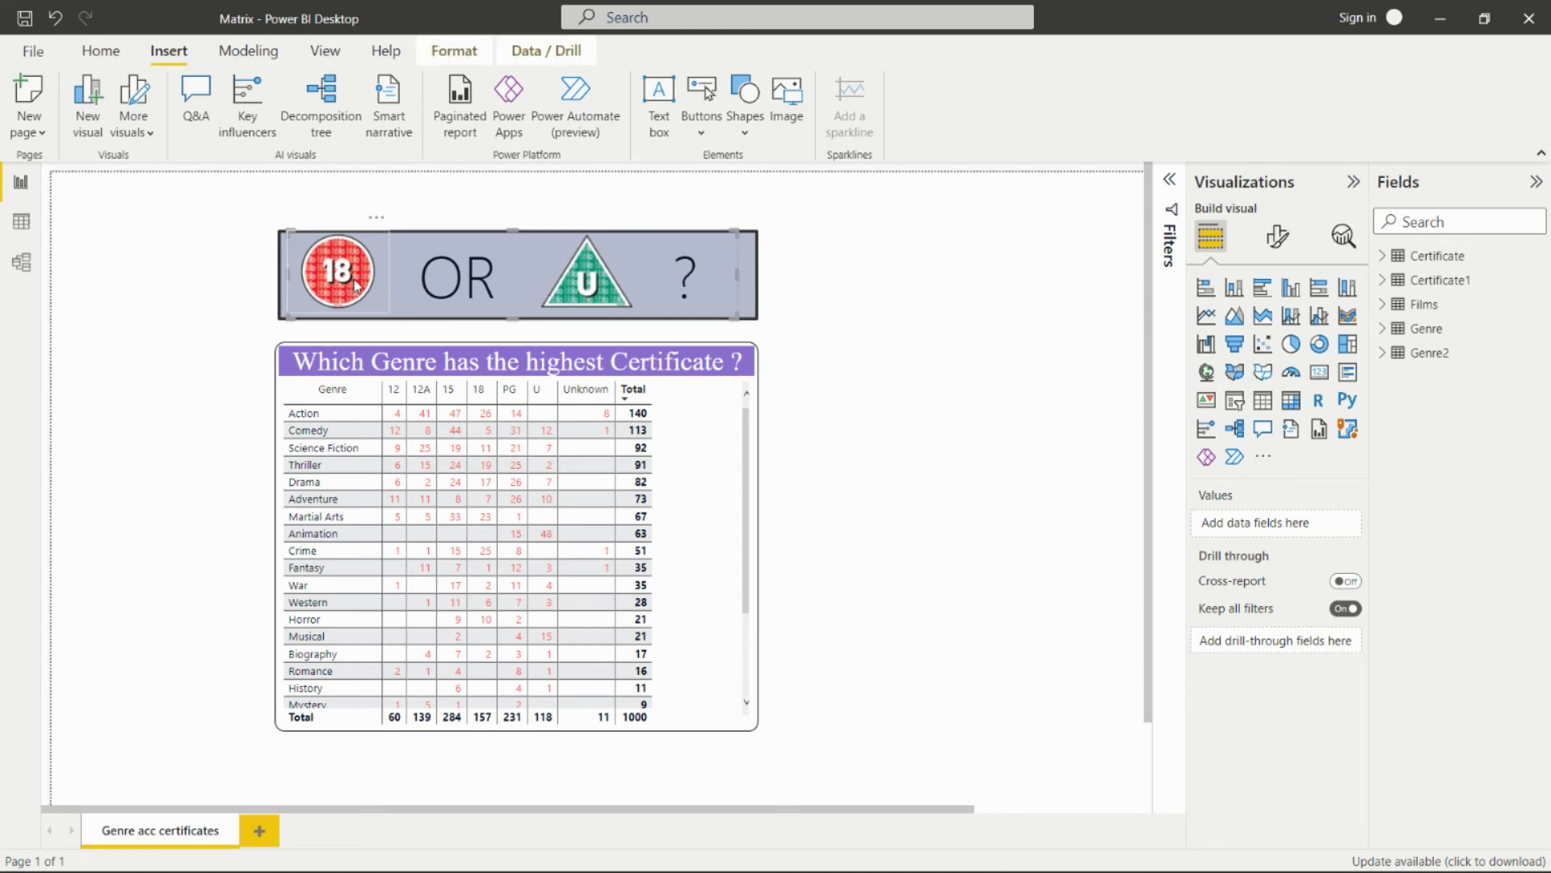
click(470, 280)
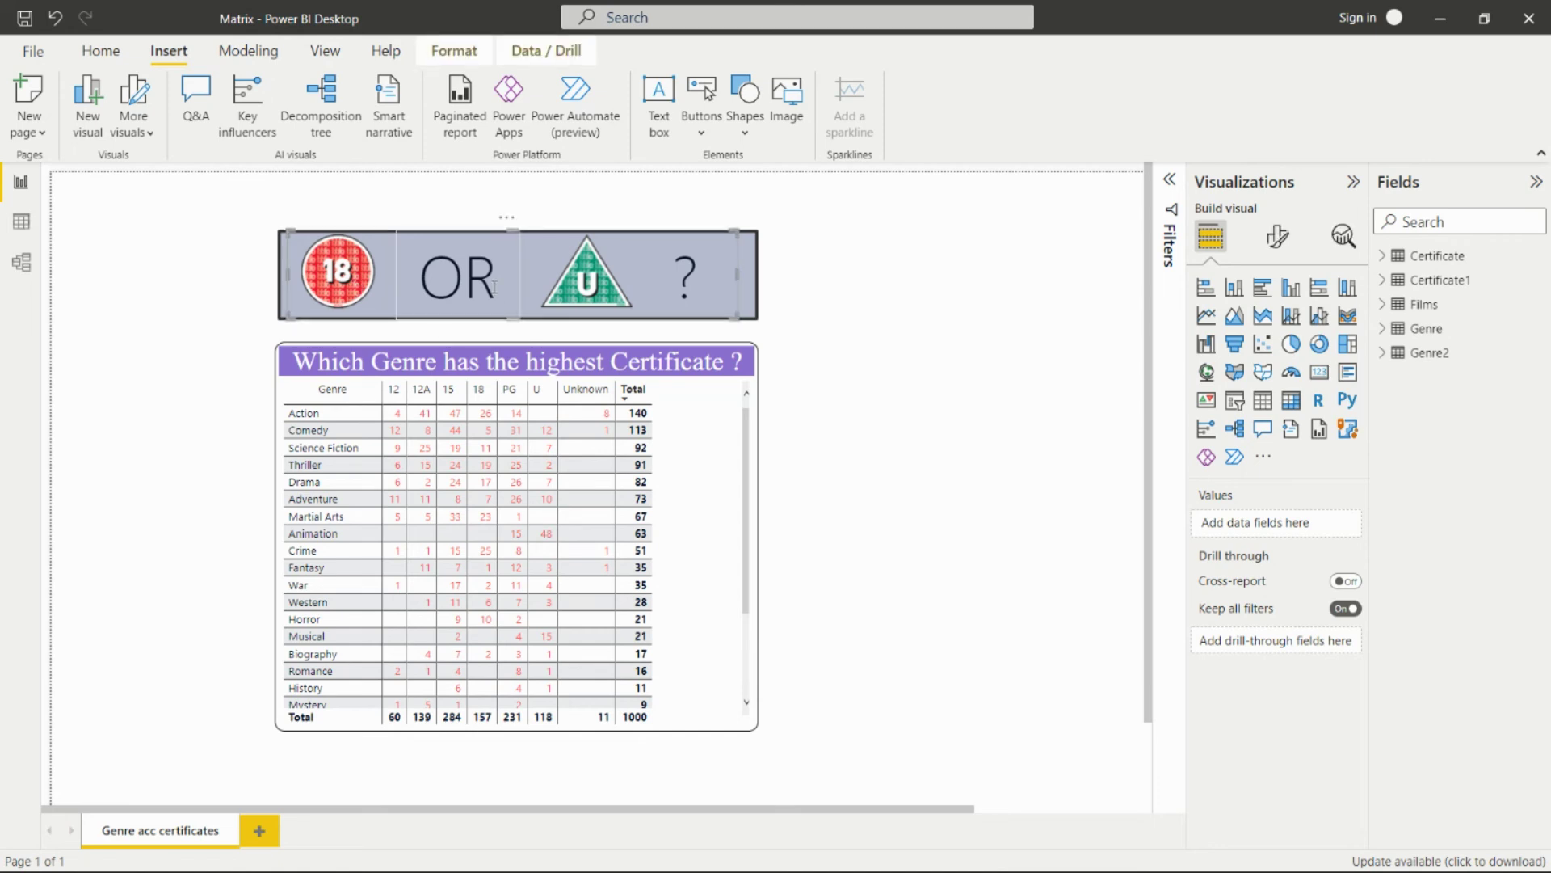
click(471, 280)
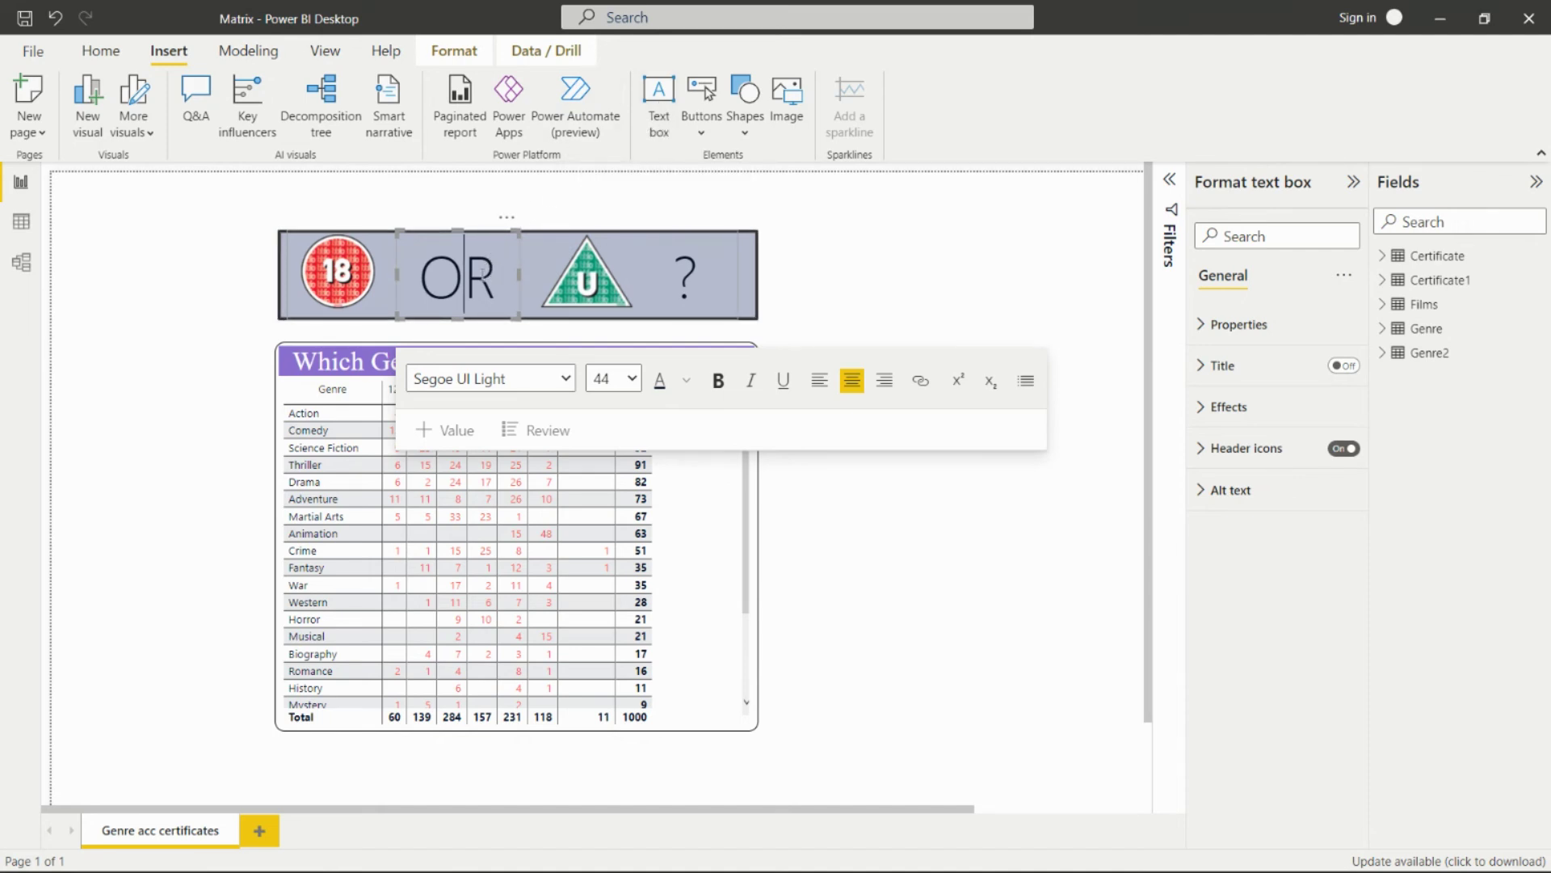
click(598, 296)
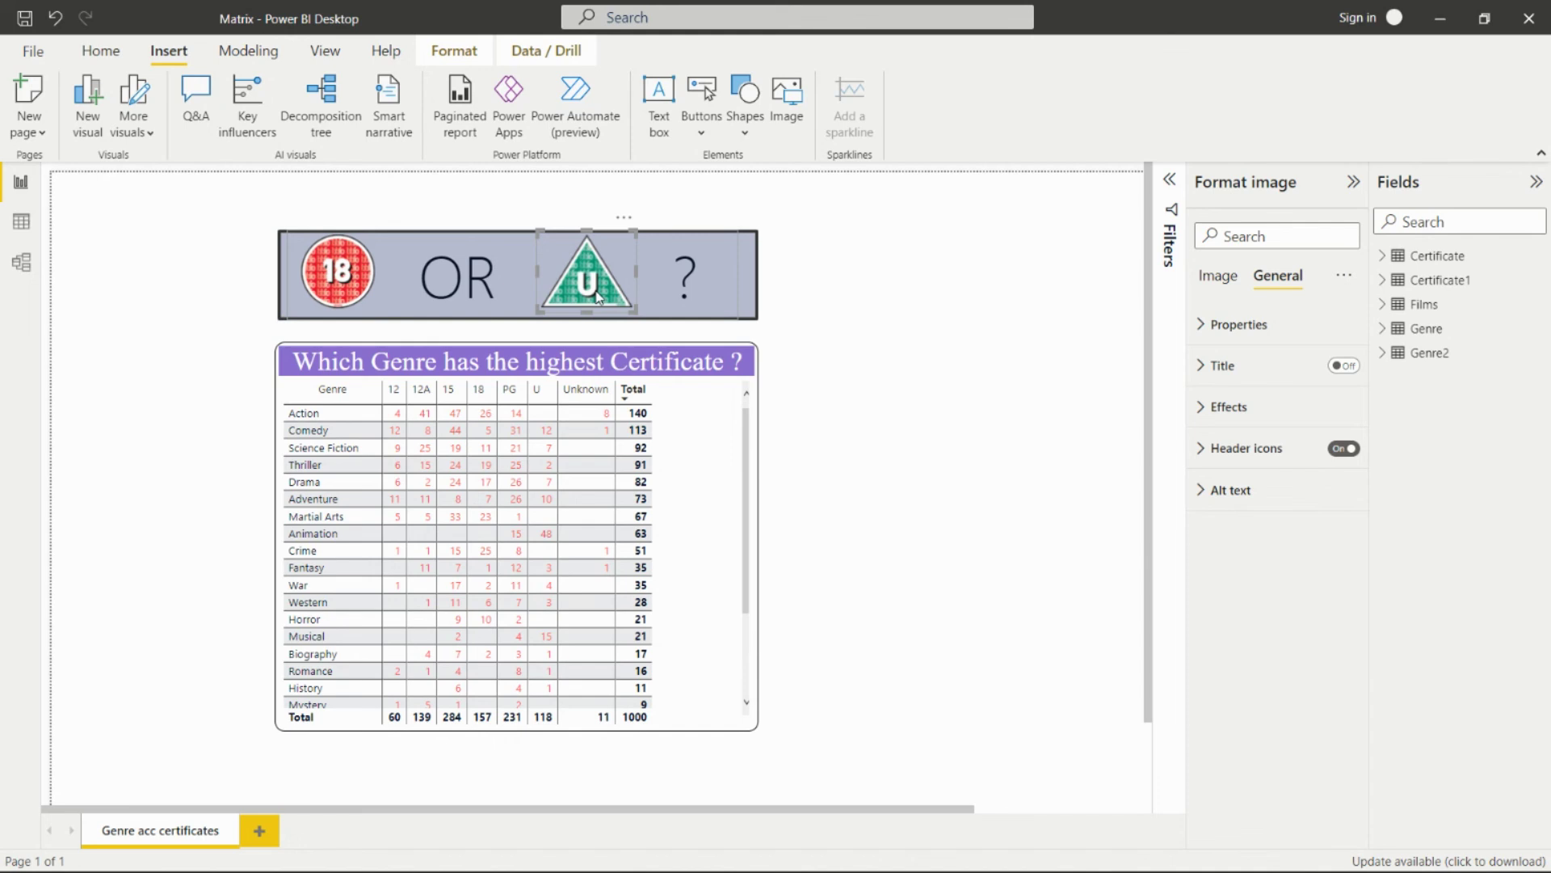
click(690, 285)
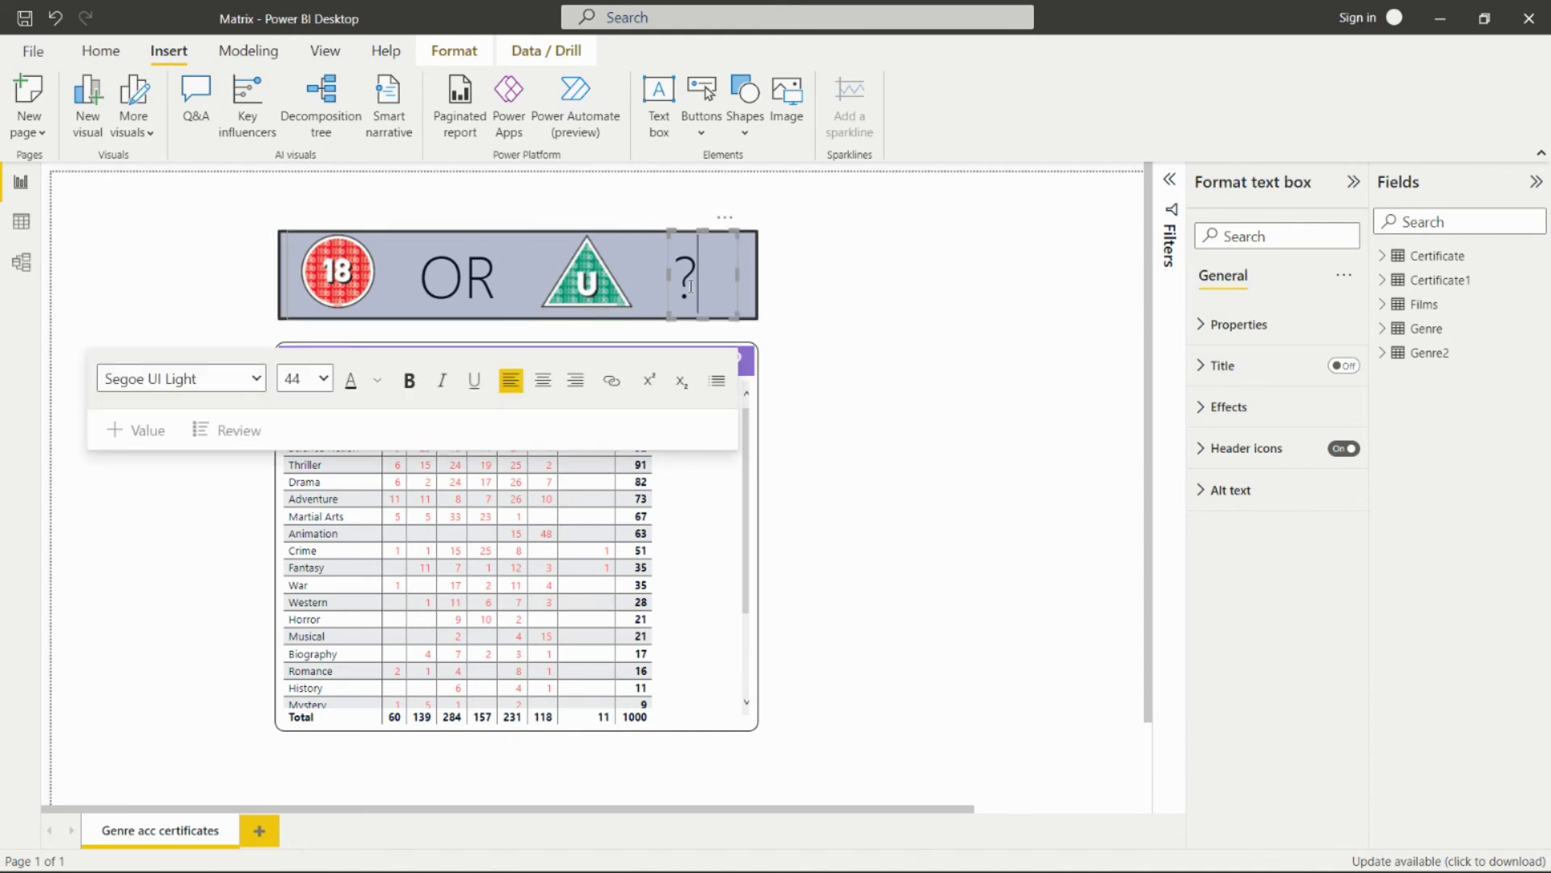
click(814, 288)
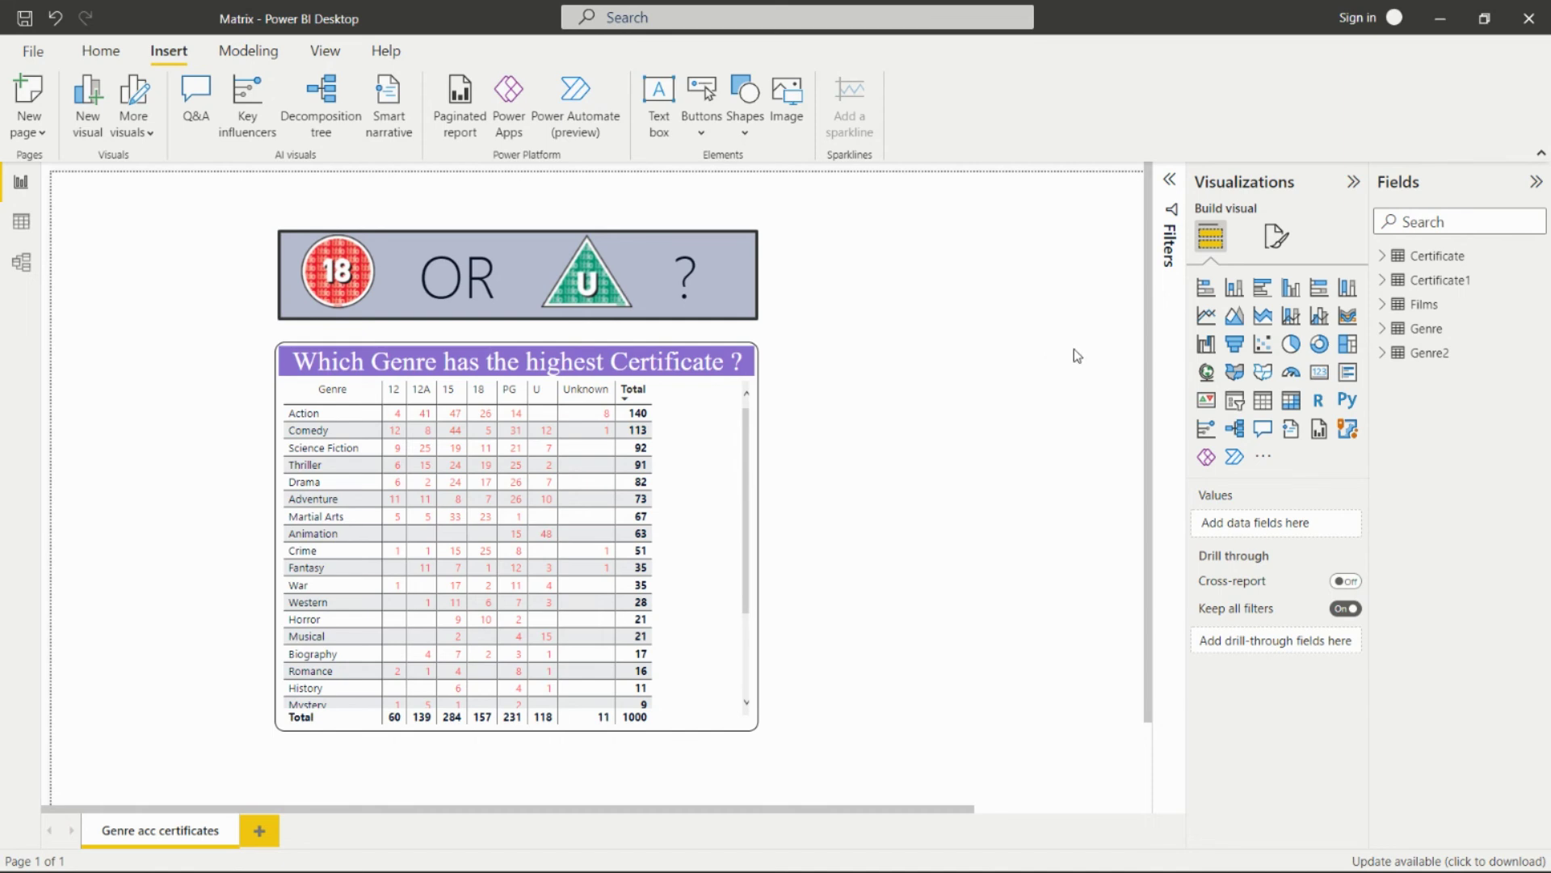
click(21, 234)
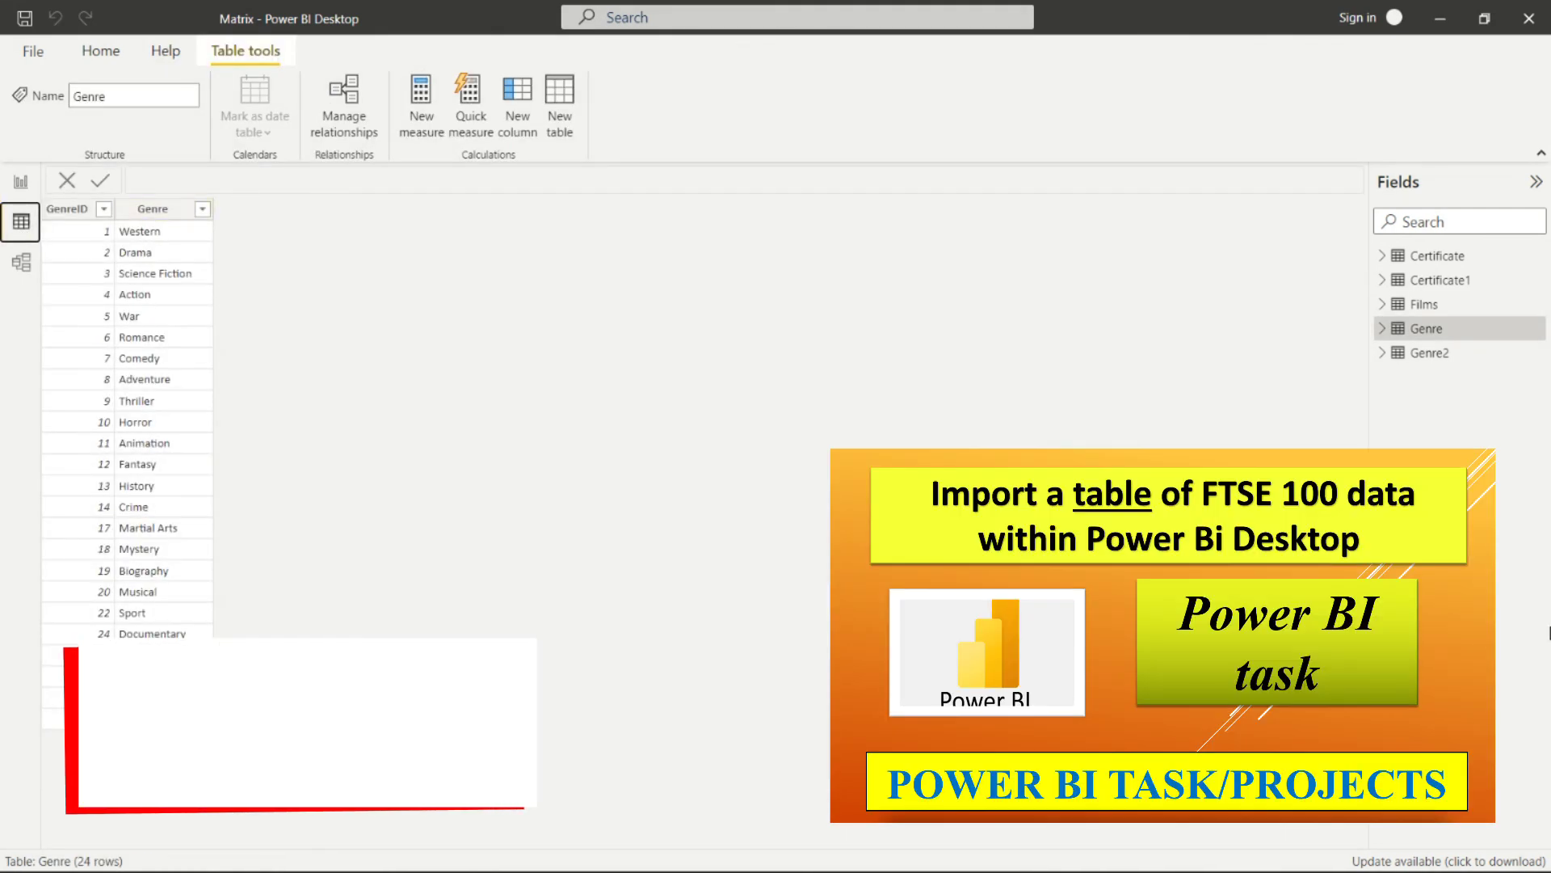
Step: Set the Certificate table's Certificate column to sort by CertificateID
click(1446, 255)
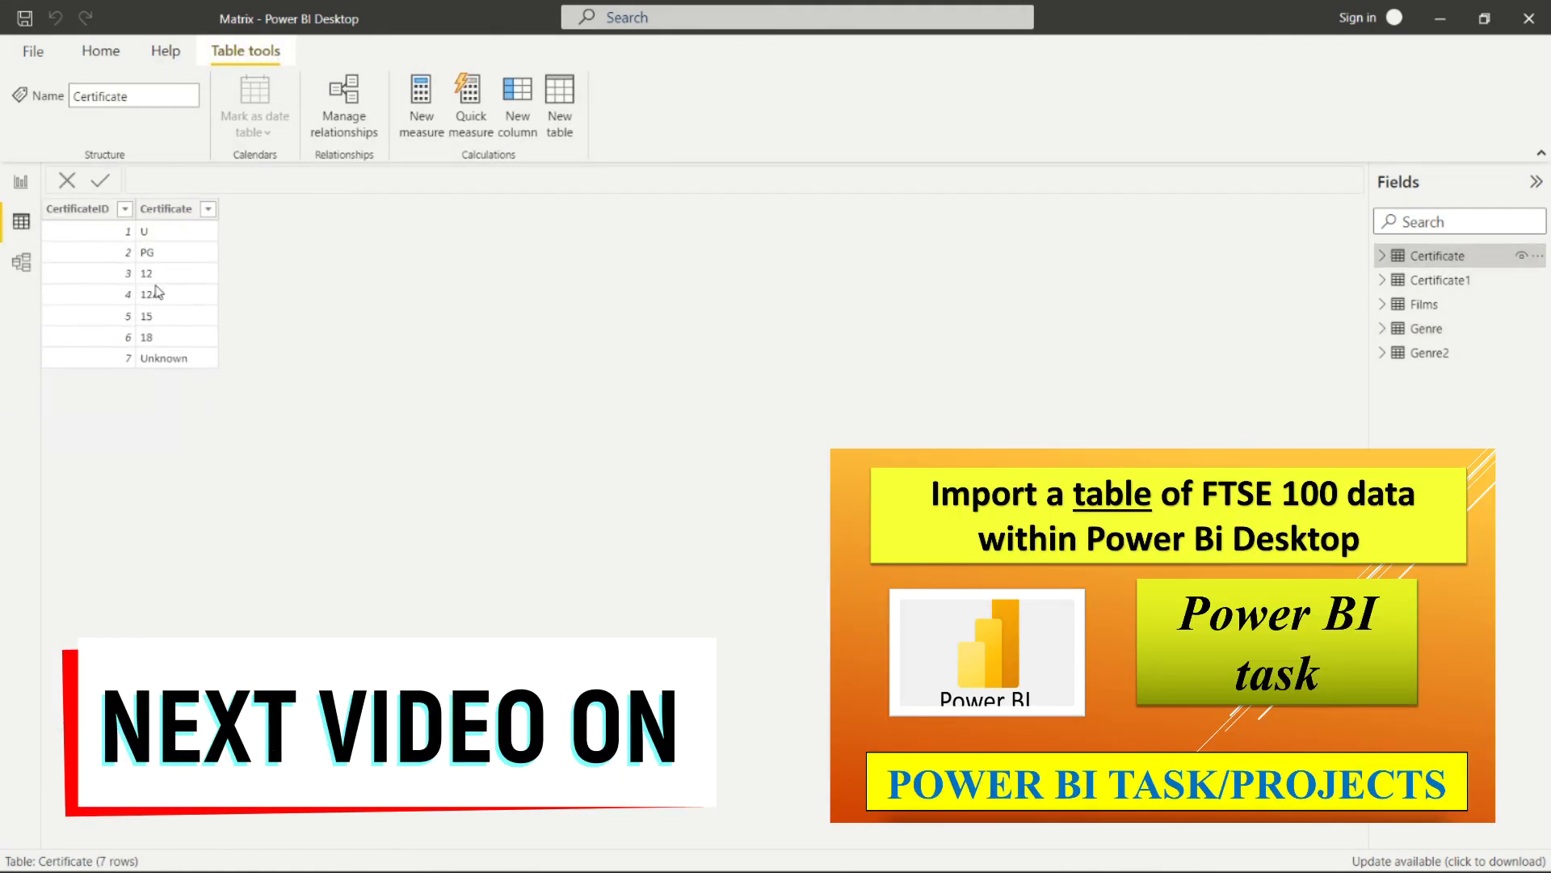
click(174, 222)
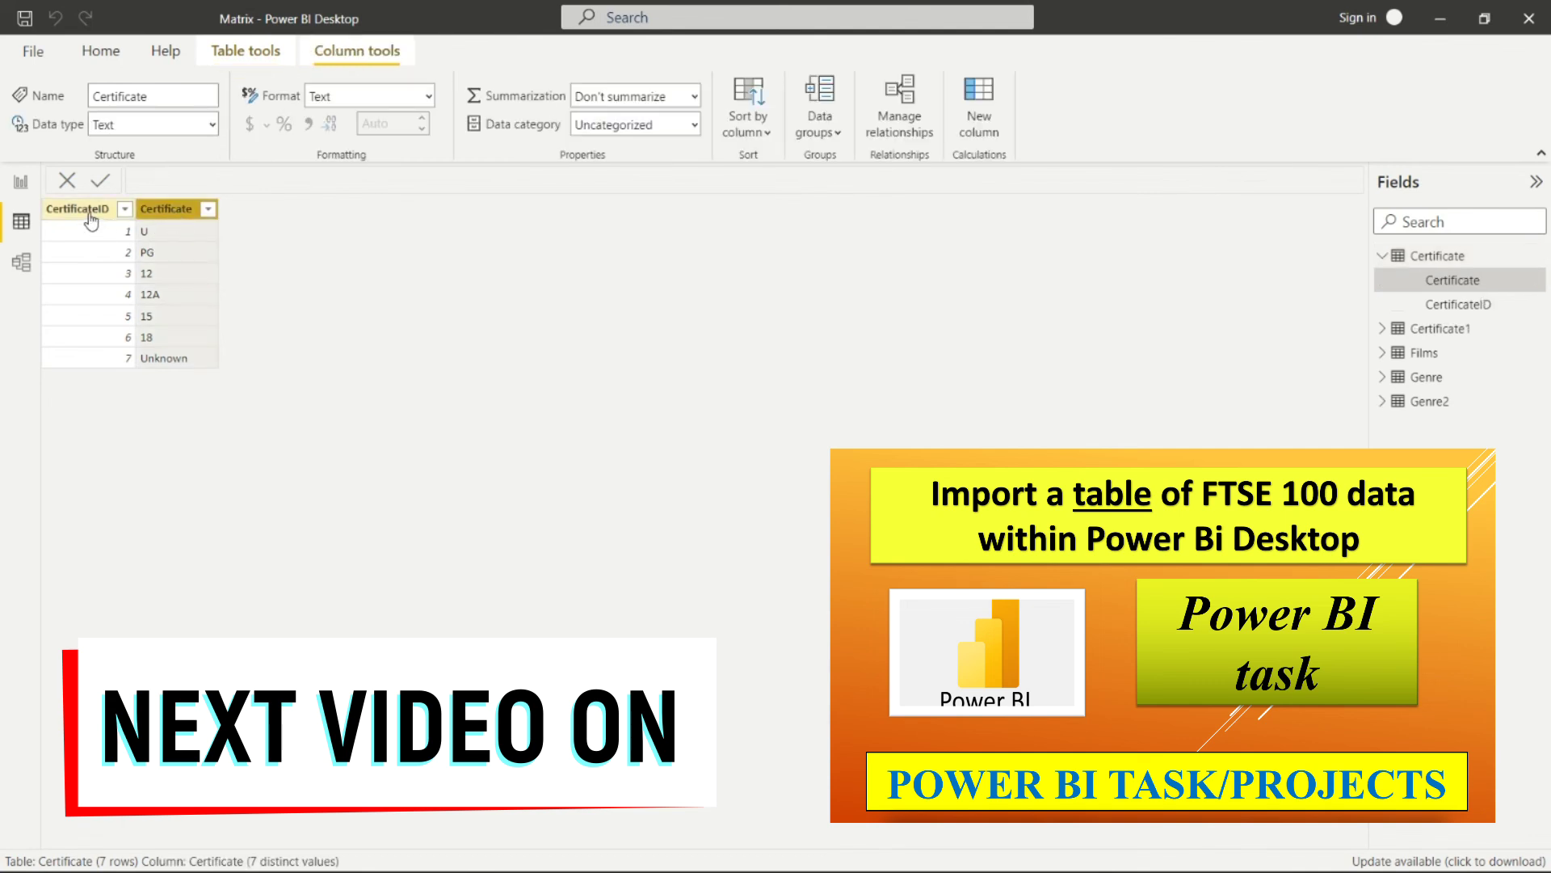
click(90, 217)
click(169, 211)
click(768, 134)
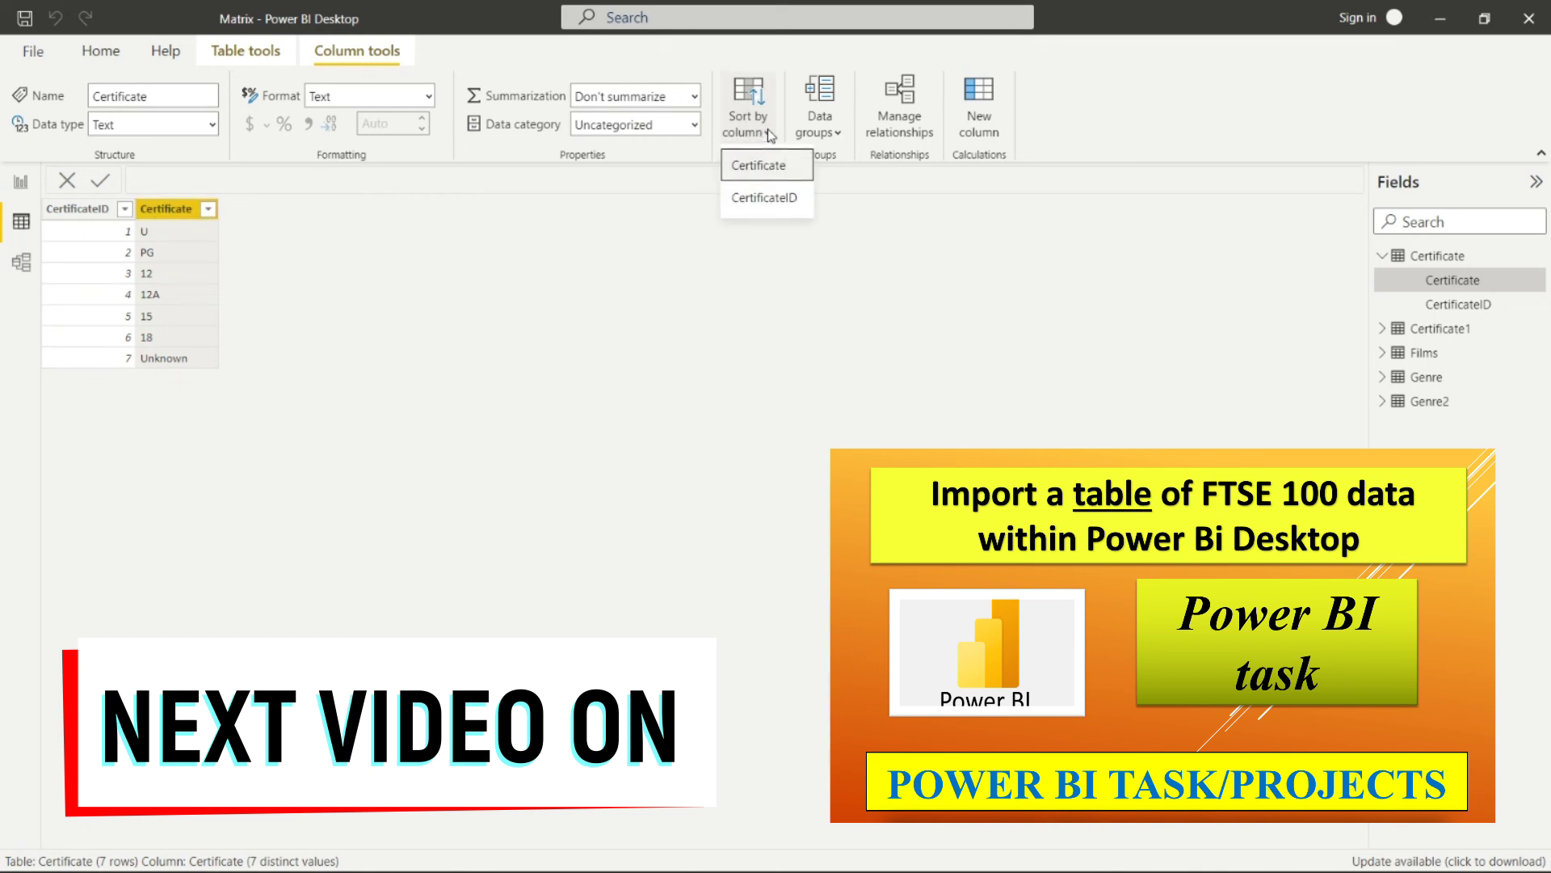
click(761, 199)
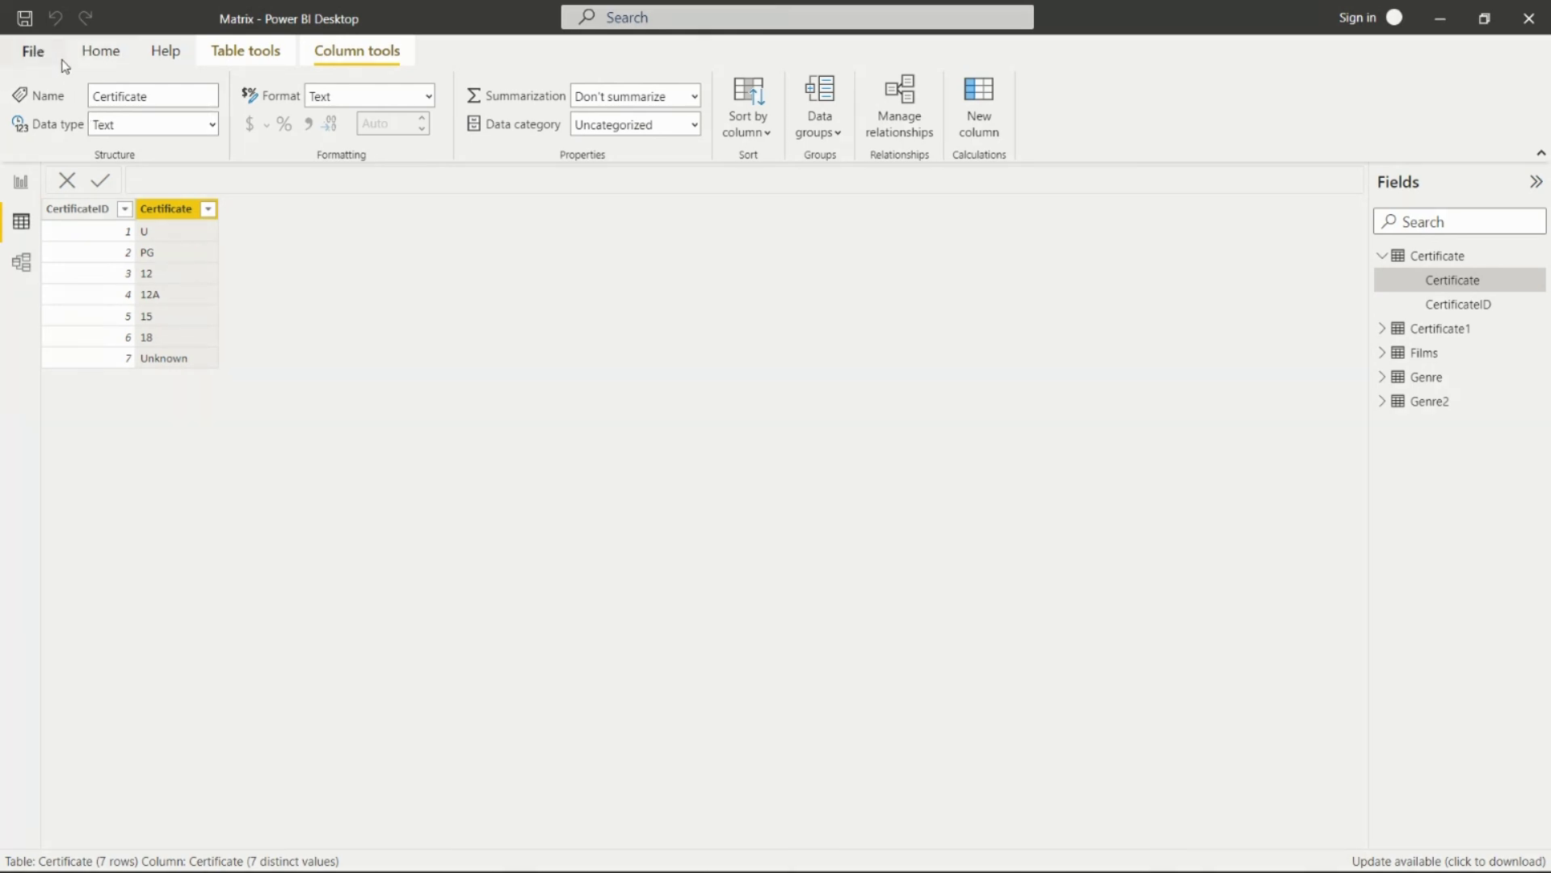
Step: Switch to Report view to see the matrix columns ordered U, PG, 12, 12A, 15, 18, Unknown
click(21, 182)
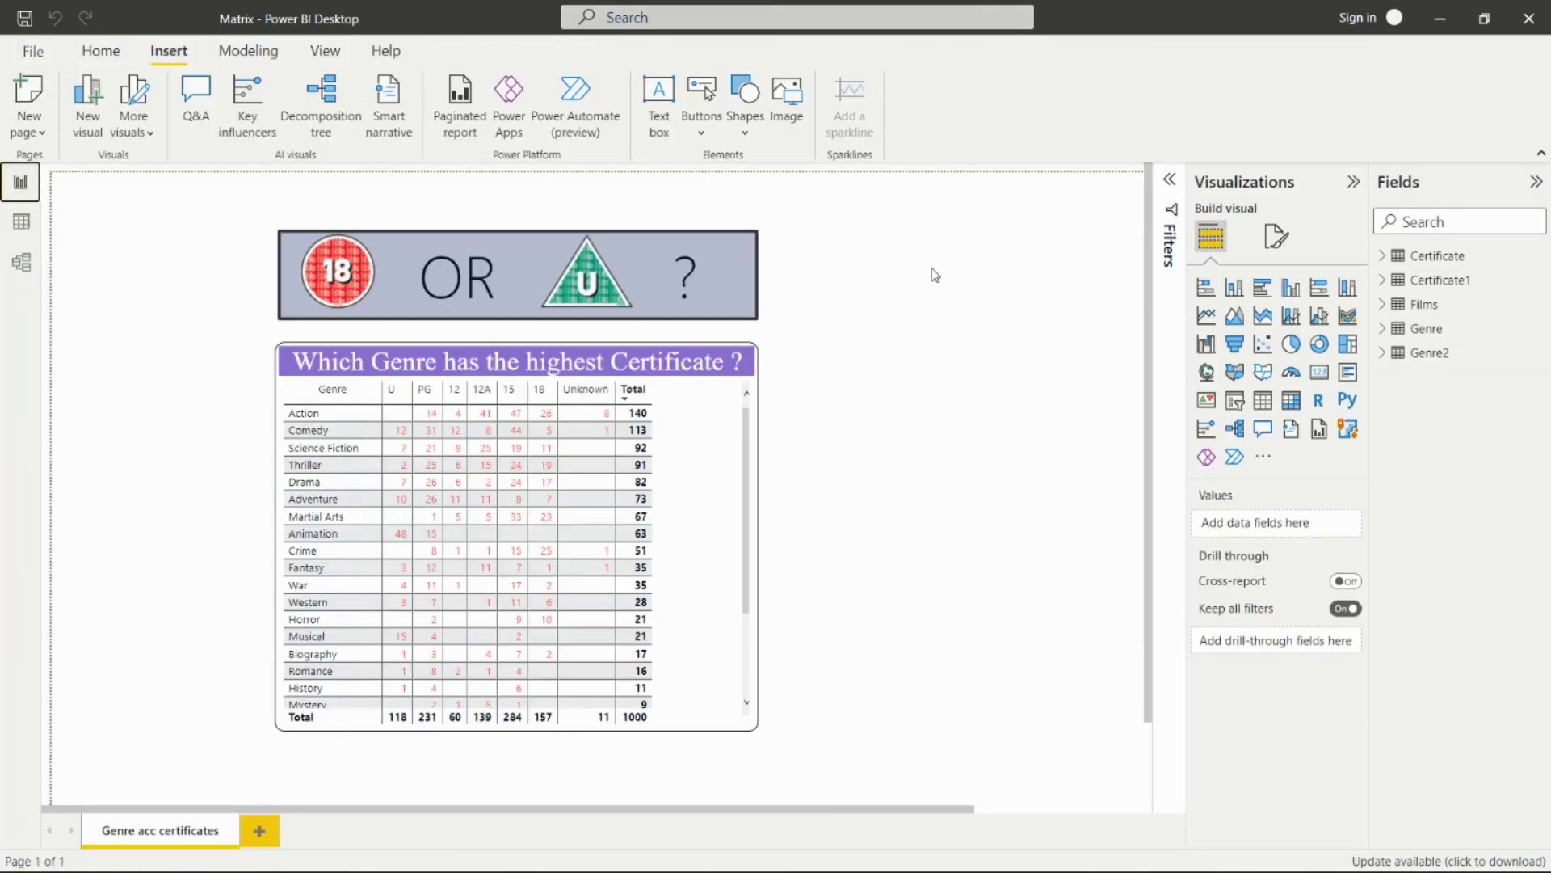